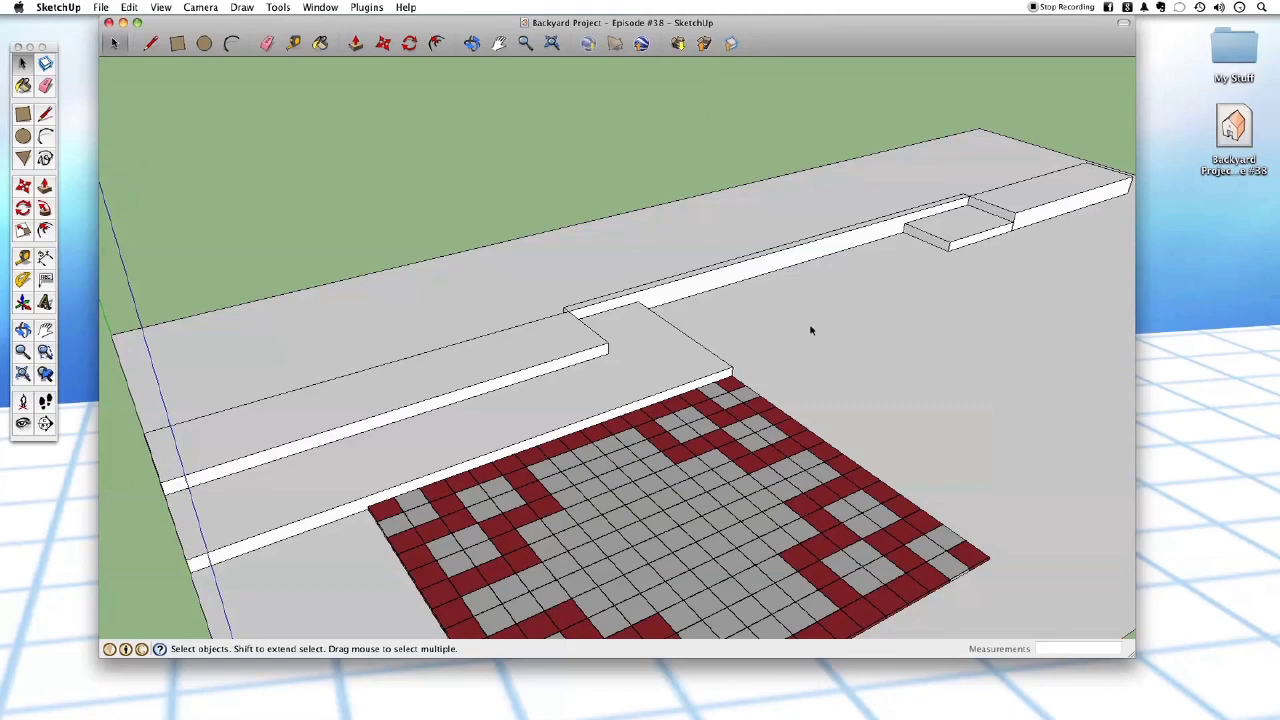
- Tilt the view slightly to look over the stepped slabs beside the paver patio
{"action": "mouse_move", "coordinate": [808, 328]}
{"action": "middle_mouse_down"}
{"action": "mouse_move", "coordinate": [643, 363]}
{"action": "mouse_move", "coordinate": [834, 391]}
{"action": "middle_mouse_up"}
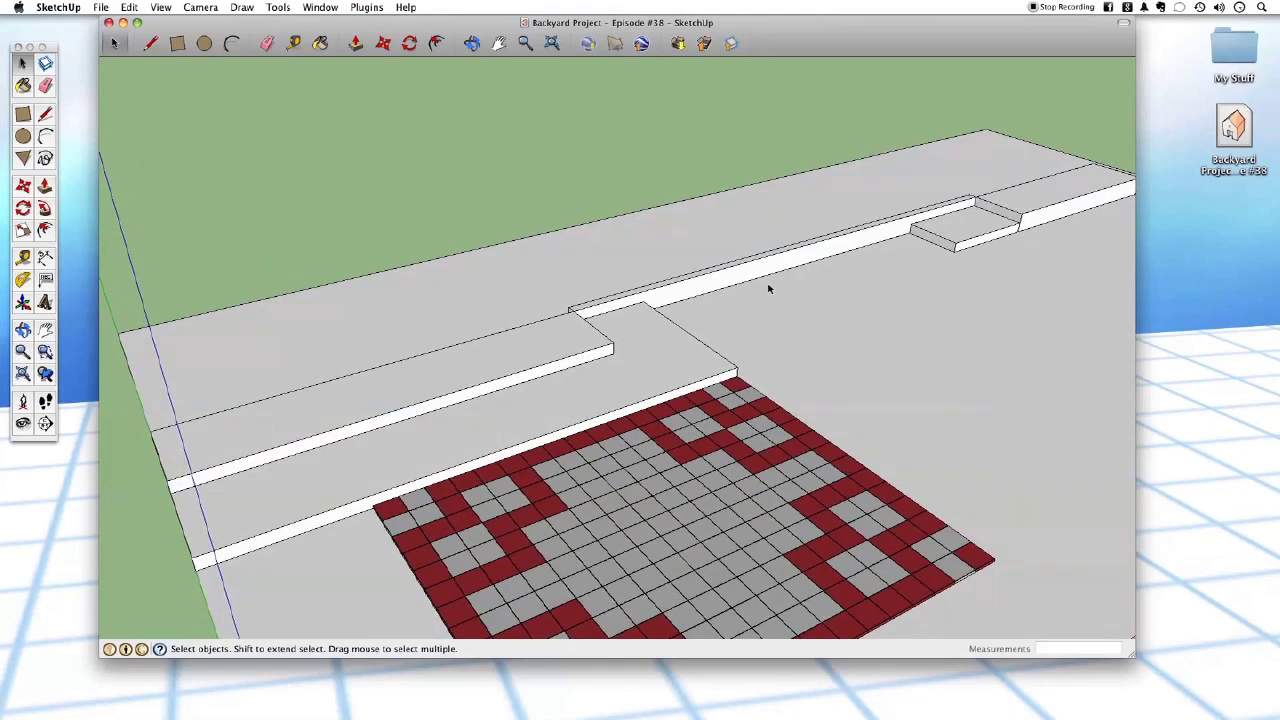
{"action": "mouse_move", "coordinate": [857, 335]}
{"action": "middle_mouse_down"}
{"action": "mouse_move", "coordinate": [806, 346]}
{"action": "mouse_move", "coordinate": [723, 314]}
{"action": "mouse_move", "coordinate": [829, 316]}
{"action": "middle_mouse_up"}
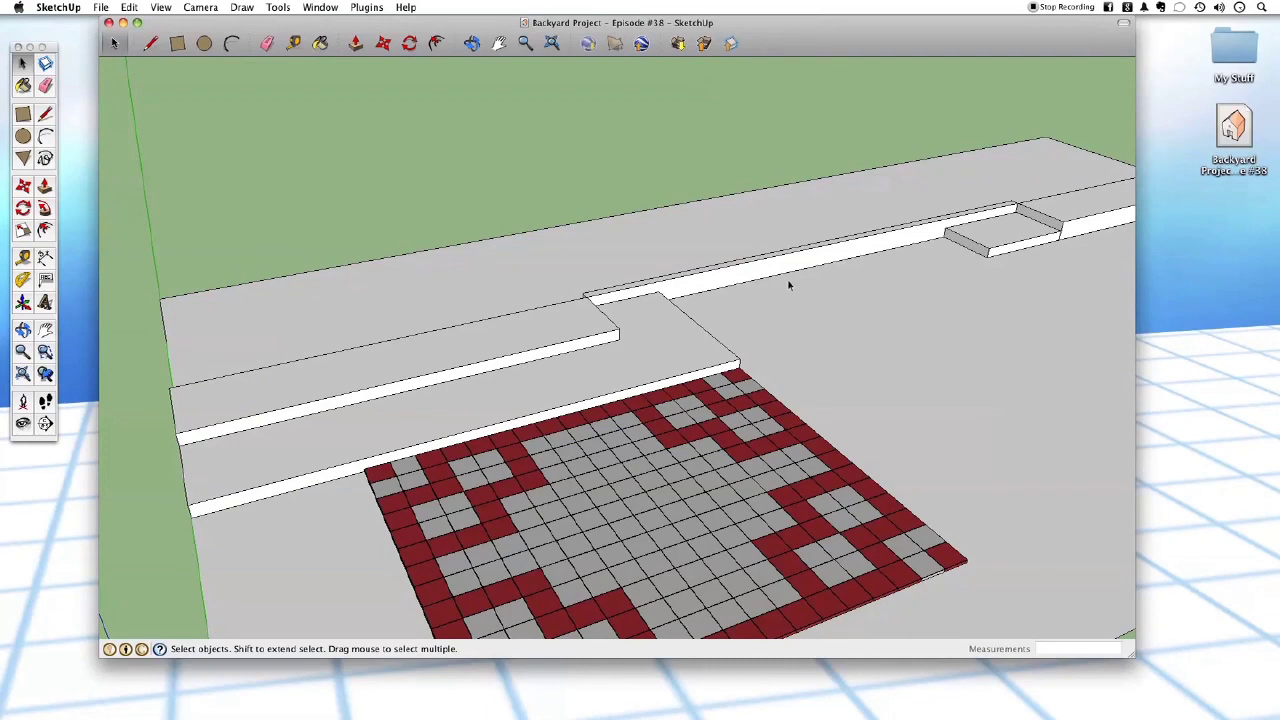
{"action": "mouse_move", "coordinate": [791, 288]}
{"action": "middle_mouse_down"}
{"action": "mouse_move", "coordinate": [714, 351]}
{"action": "mouse_move", "coordinate": [614, 377]}
{"action": "middle_mouse_up"}
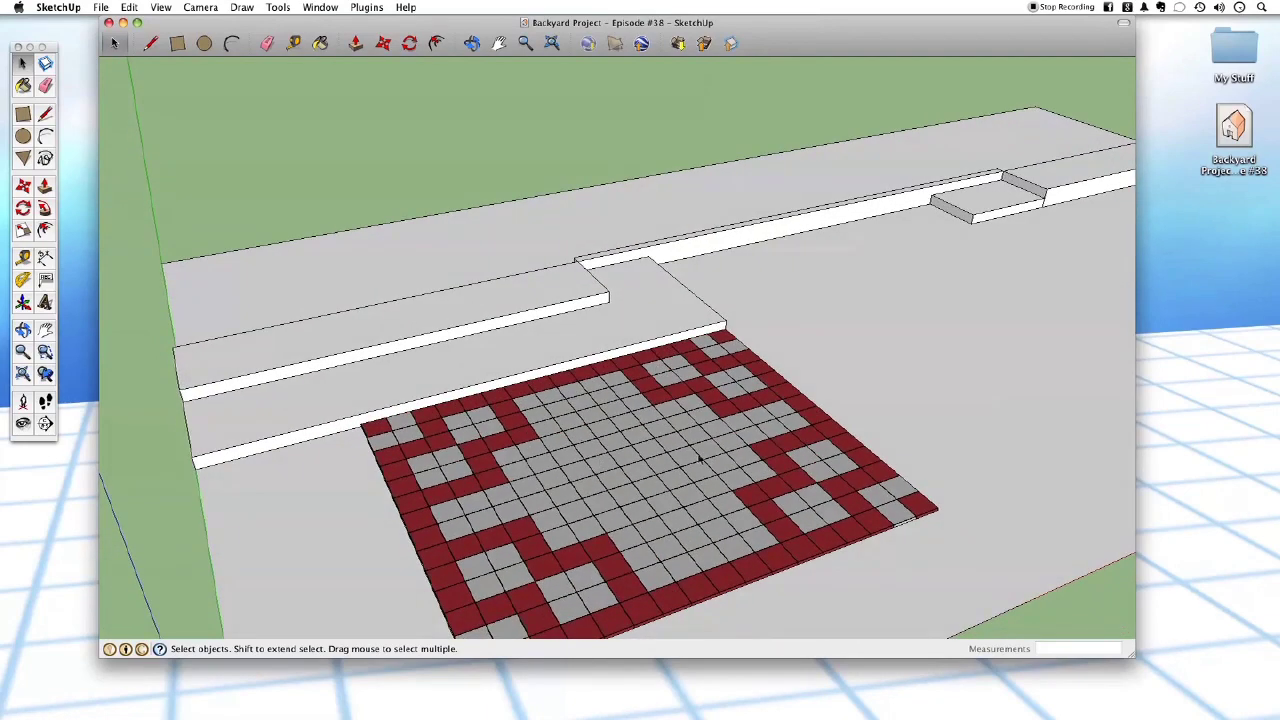
{"action": "mouse_move", "coordinate": [834, 339]}
{"action": "middle_mouse_down"}
{"action": "mouse_move", "coordinate": [789, 357]}
{"action": "mouse_move", "coordinate": [788, 386]}
{"action": "middle_mouse_up"}
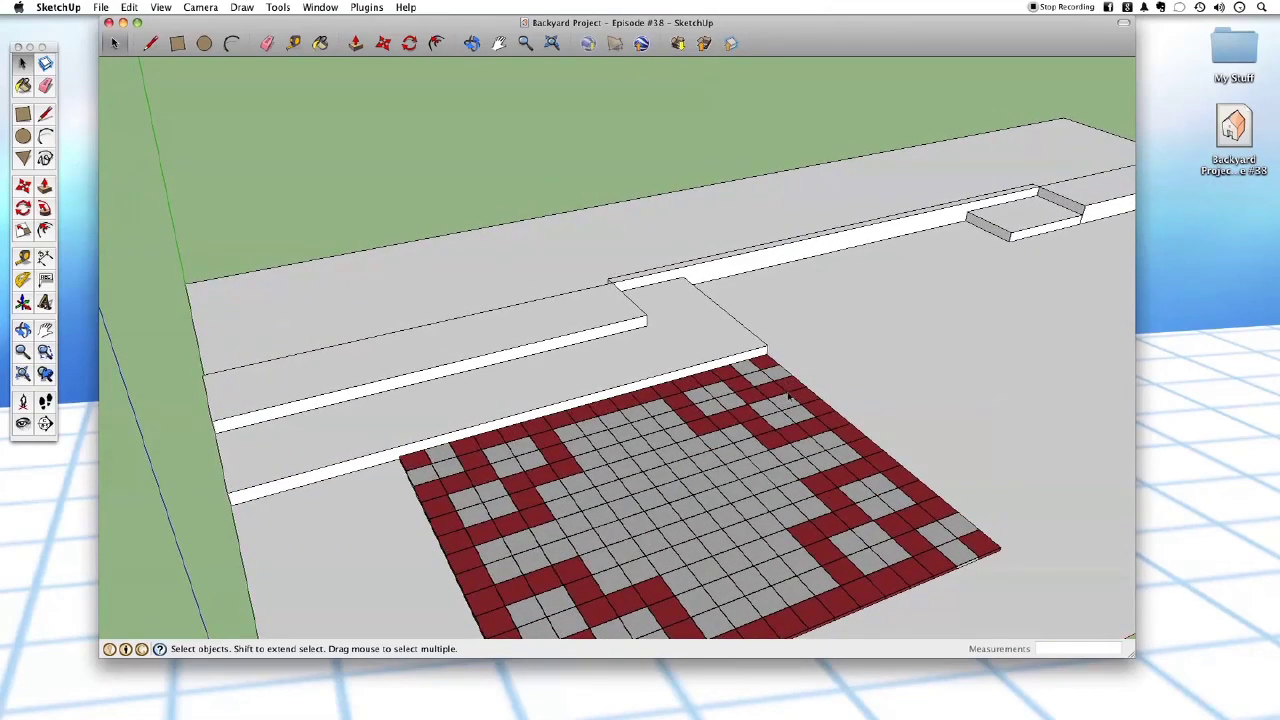
{"action": "mouse_move", "coordinate": [786, 388]}
{"action": "middle_mouse_down"}
{"action": "mouse_move", "coordinate": [629, 366]}
{"action": "mouse_move", "coordinate": [499, 378]}
{"action": "mouse_move", "coordinate": [357, 423]}
{"action": "mouse_move", "coordinate": [814, 300]}
{"action": "mouse_move", "coordinate": [562, 274]}
{"action": "middle_mouse_up"}
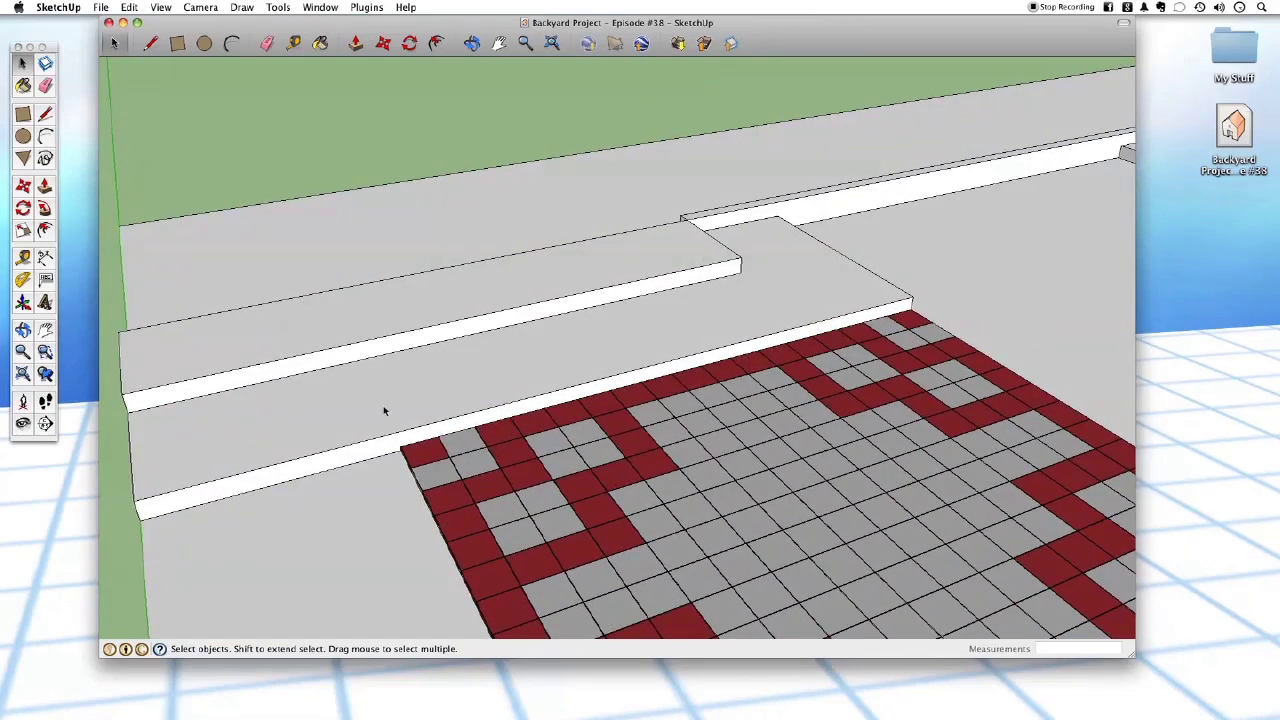
{"action": "mouse_move", "coordinate": [686, 370]}
{"action": "middle_mouse_down"}
{"action": "mouse_move", "coordinate": [680, 450]}
{"action": "mouse_move", "coordinate": [673, 363]}
{"action": "middle_mouse_up"}
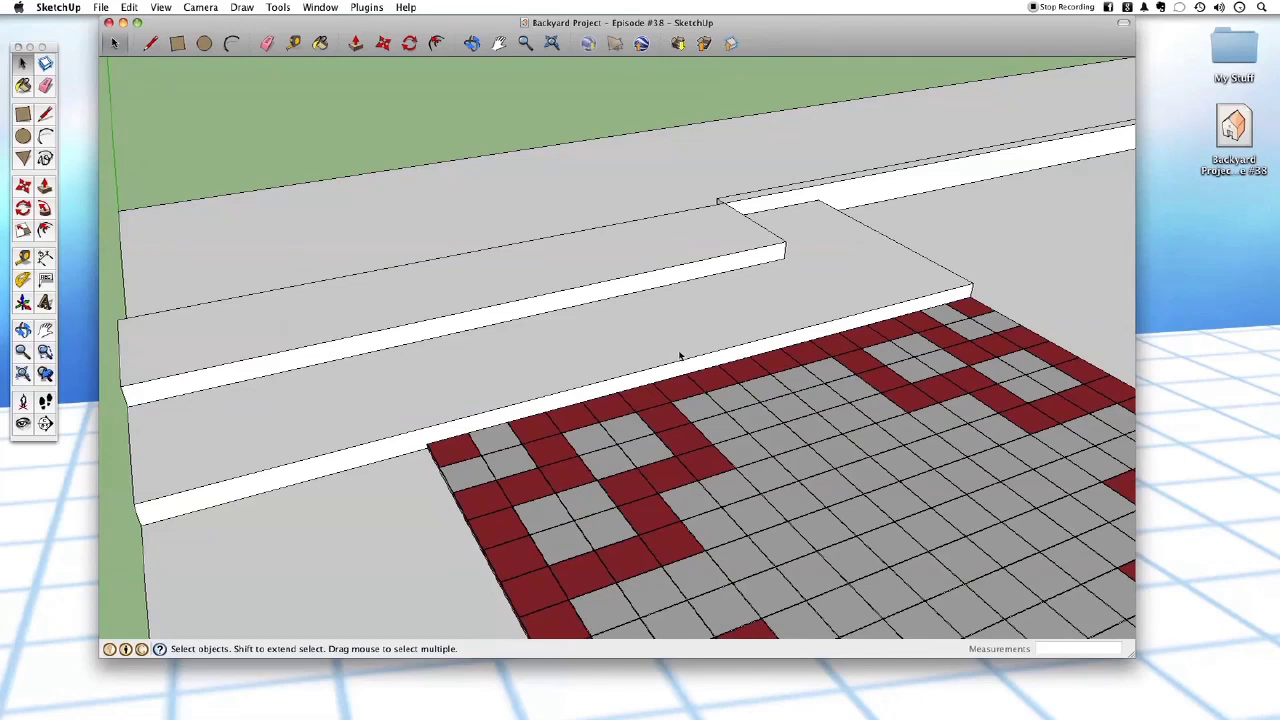
{"action": "mouse_move", "coordinate": [634, 295]}
{"action": "middle_mouse_down"}
{"action": "mouse_move", "coordinate": [594, 334]}
{"action": "mouse_move", "coordinate": [617, 471]}
{"action": "mouse_move", "coordinate": [548, 512]}
{"action": "middle_mouse_up"}
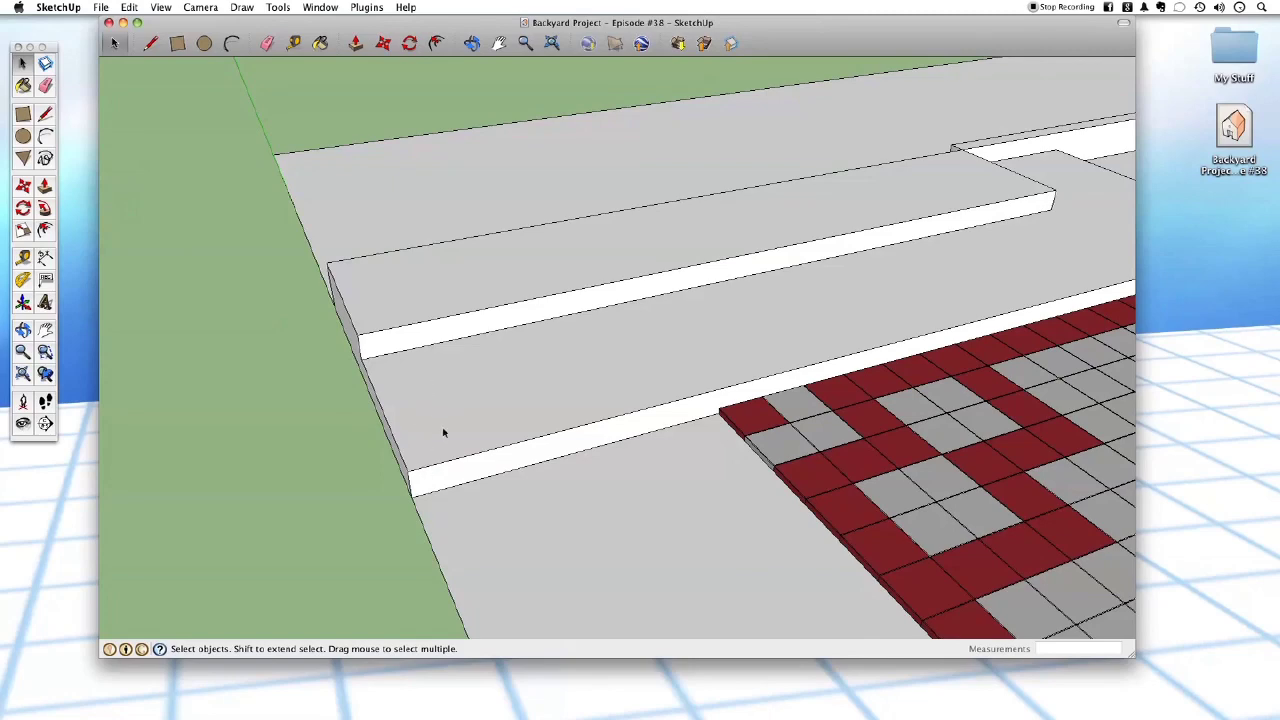
{"action": "mouse_move", "coordinate": [463, 477]}
{"action": "middle_mouse_down"}
{"action": "mouse_move", "coordinate": [417, 480]}
{"action": "mouse_move", "coordinate": [683, 397]}
{"action": "mouse_move", "coordinate": [828, 371]}
{"action": "mouse_move", "coordinate": [928, 261]}
{"action": "middle_mouse_up"}
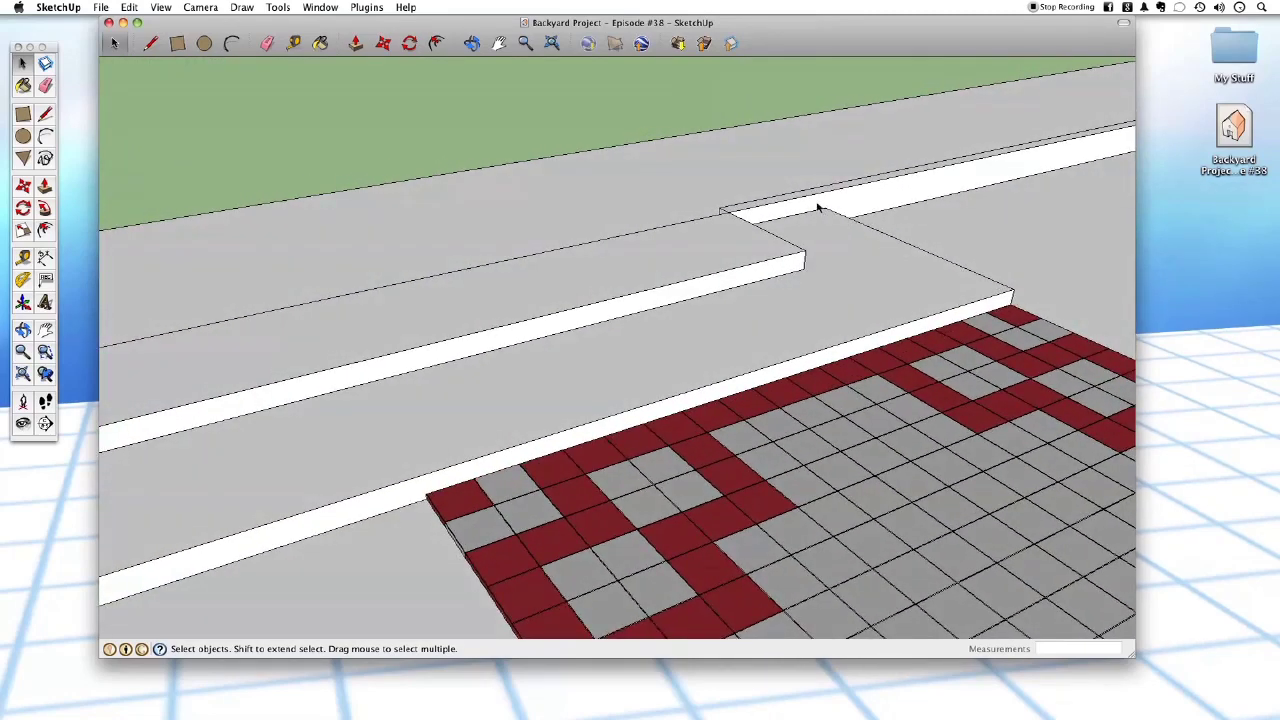
{"action": "mouse_move", "coordinate": [826, 214]}
{"action": "middle_mouse_down"}
{"action": "mouse_move", "coordinate": [808, 257]}
{"action": "mouse_move", "coordinate": [563, 346]}
{"action": "middle_mouse_up"}
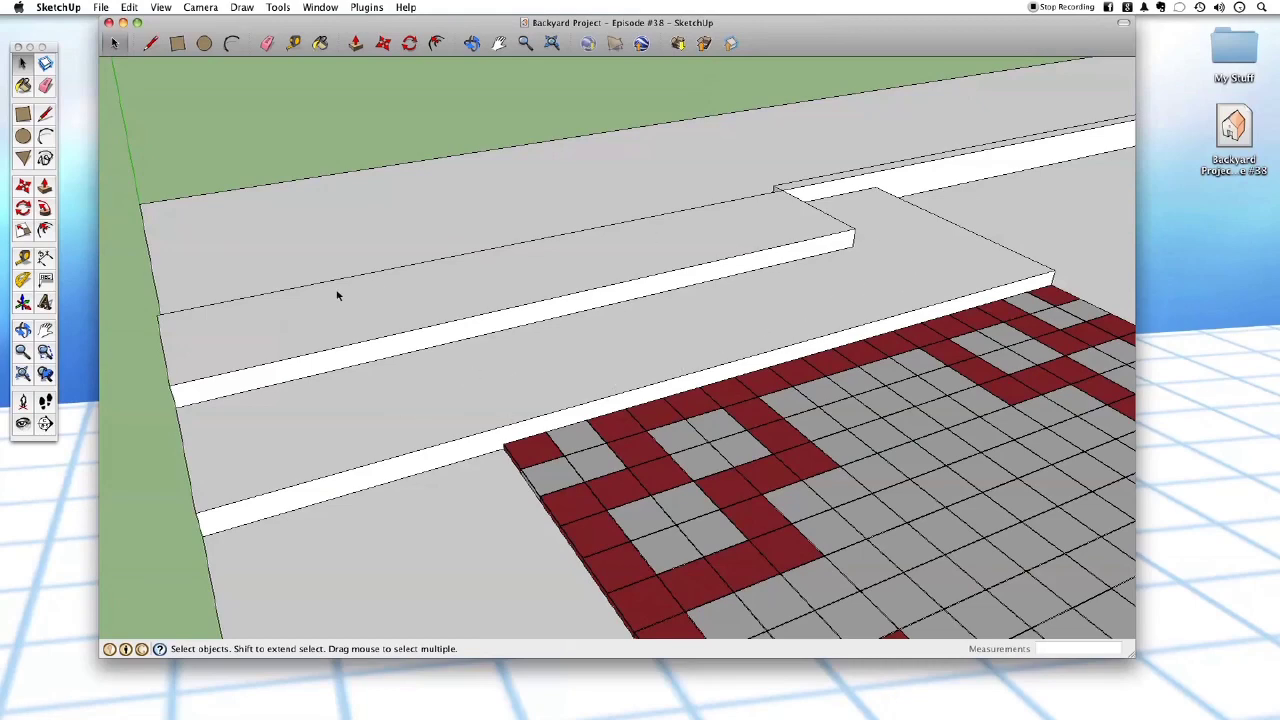
{"action": "scroll", "coordinate": [550, 310], "scroll_direction": "down", "scroll_amount": 3}
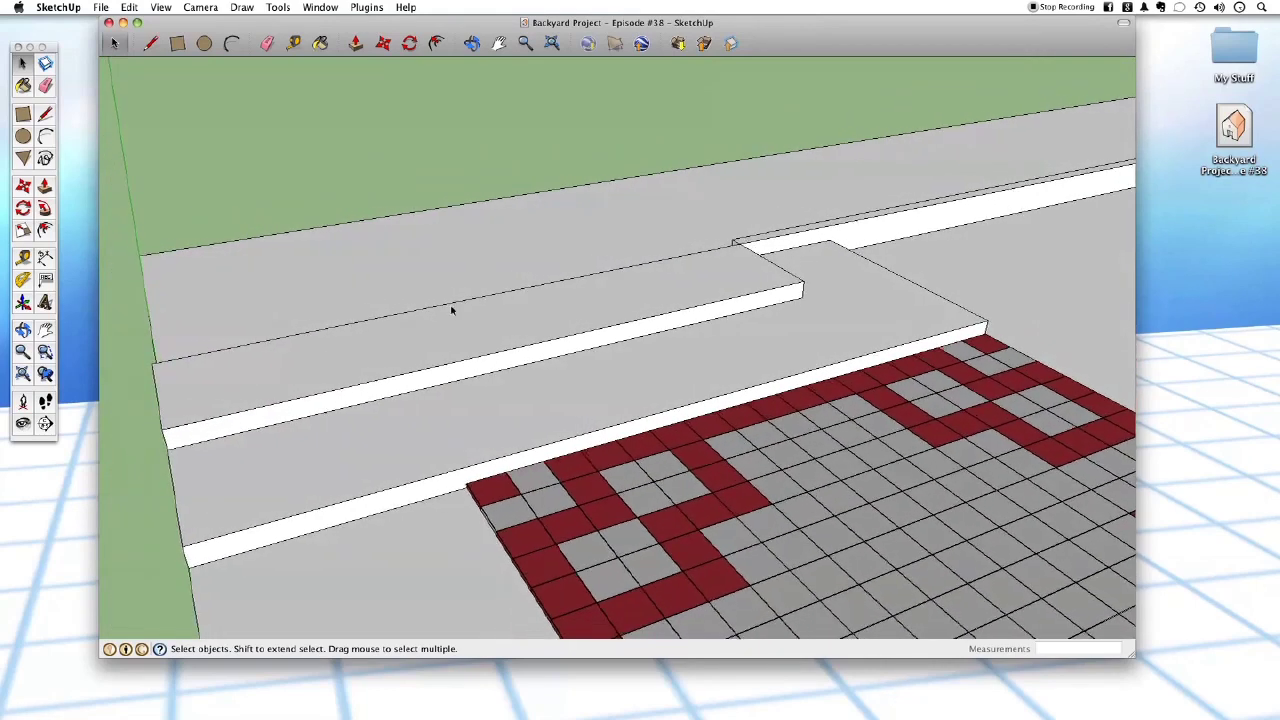
{"action": "scroll", "coordinate": [749, 262], "scroll_direction": "up", "scroll_amount": 3}
{"action": "middle_click_drag", "start_coordinate": [749, 262], "coordinate": [952, 197]}
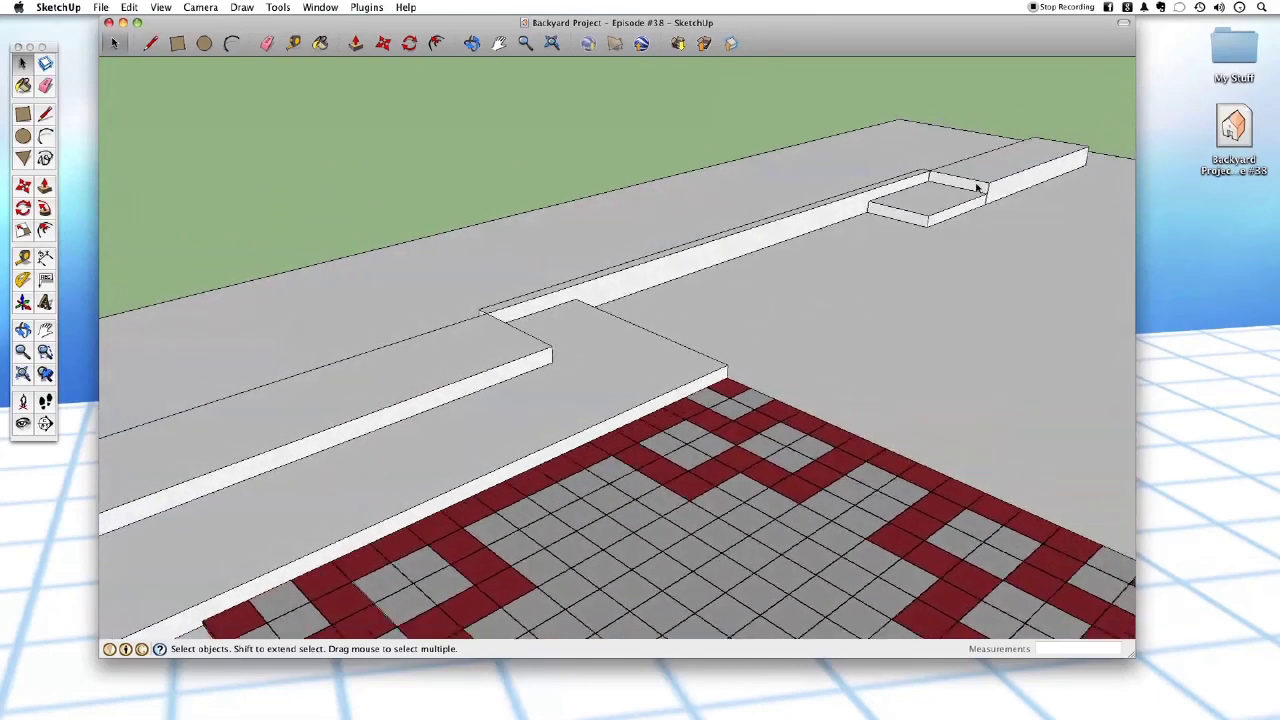
{"action": "scroll", "coordinate": [952, 197], "scroll_direction": "up", "scroll_amount": 2}
{"action": "scroll", "coordinate": [868, 180], "scroll_direction": "up", "scroll_amount": 2}
{"action": "scroll", "coordinate": [837, 209], "scroll_direction": "up", "scroll_amount": 2}
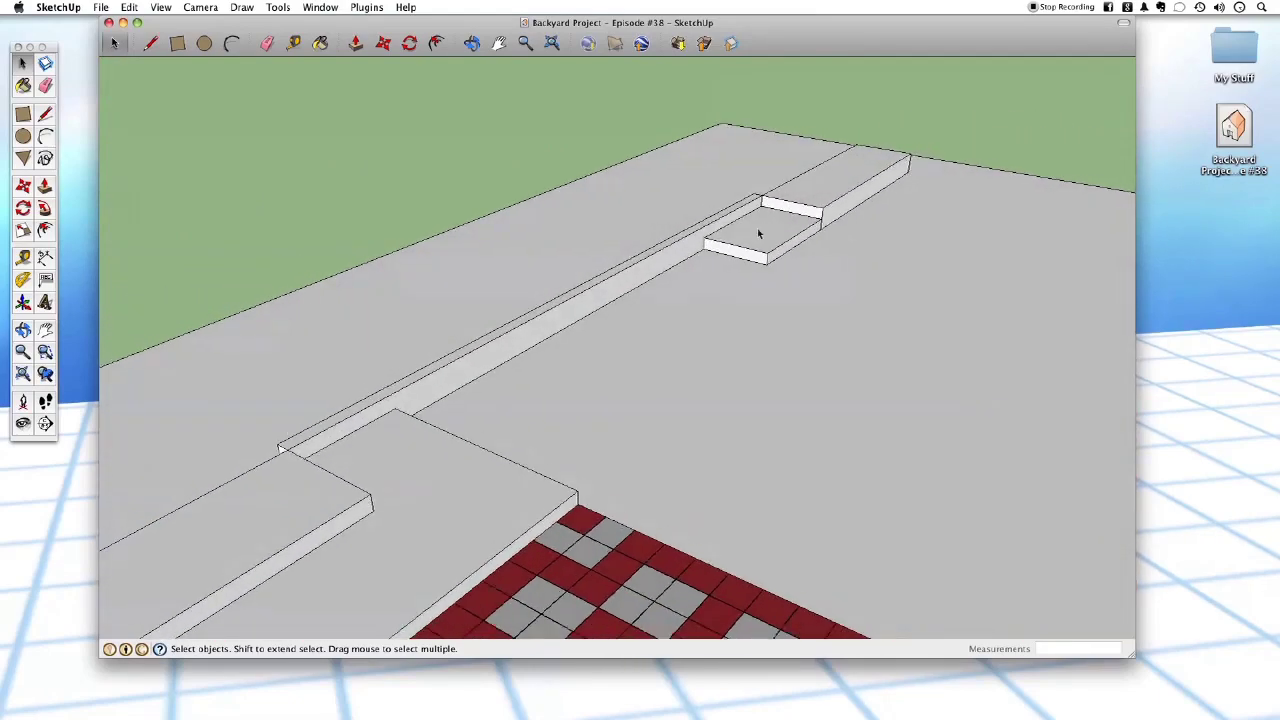
{"action": "scroll", "coordinate": [763, 220], "scroll_direction": "up", "scroll_amount": 2}
{"action": "scroll", "coordinate": [752, 226], "scroll_direction": "up", "scroll_amount": 1}
{"action": "scroll", "coordinate": [760, 220], "scroll_direction": "up", "scroll_amount": 1}
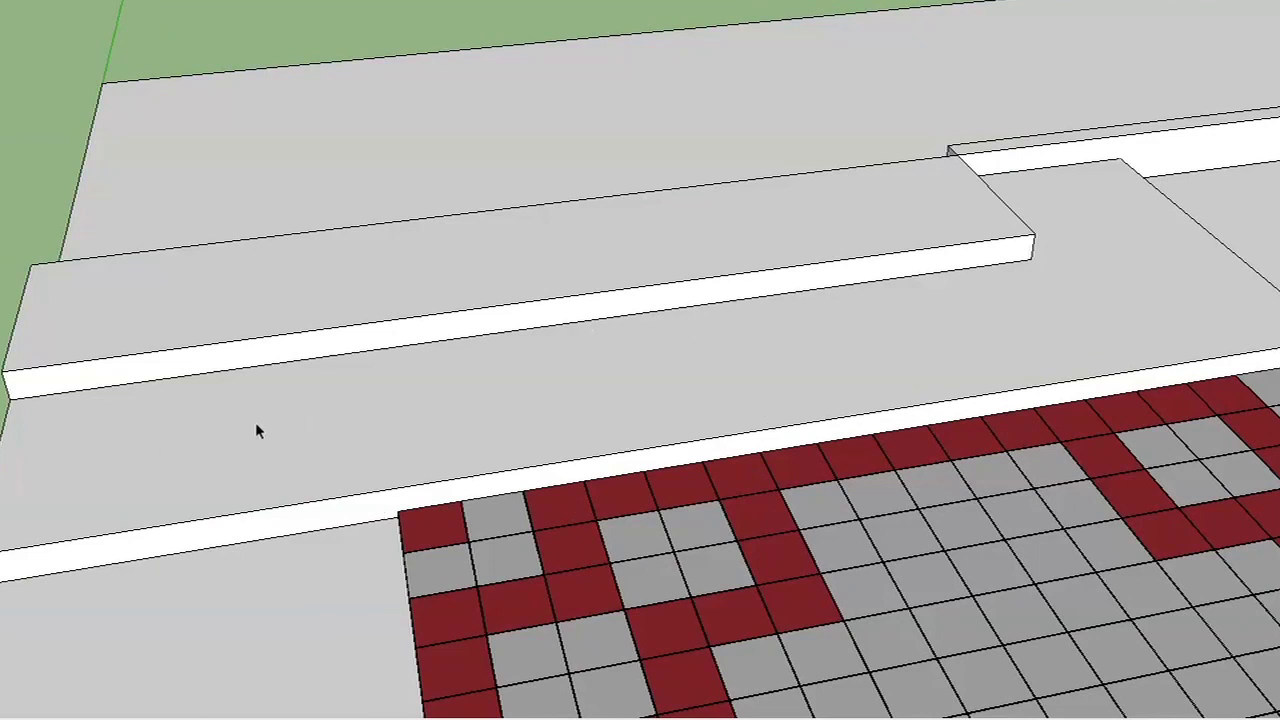
{"action": "mouse_move", "coordinate": [619, 534]}
{"action": "middle_mouse_down"}
{"action": "mouse_move", "coordinate": [688, 563]}
{"action": "mouse_move", "coordinate": [697, 543]}
{"action": "mouse_move", "coordinate": [694, 571]}
{"action": "mouse_move", "coordinate": [680, 571]}
{"action": "middle_mouse_up"}
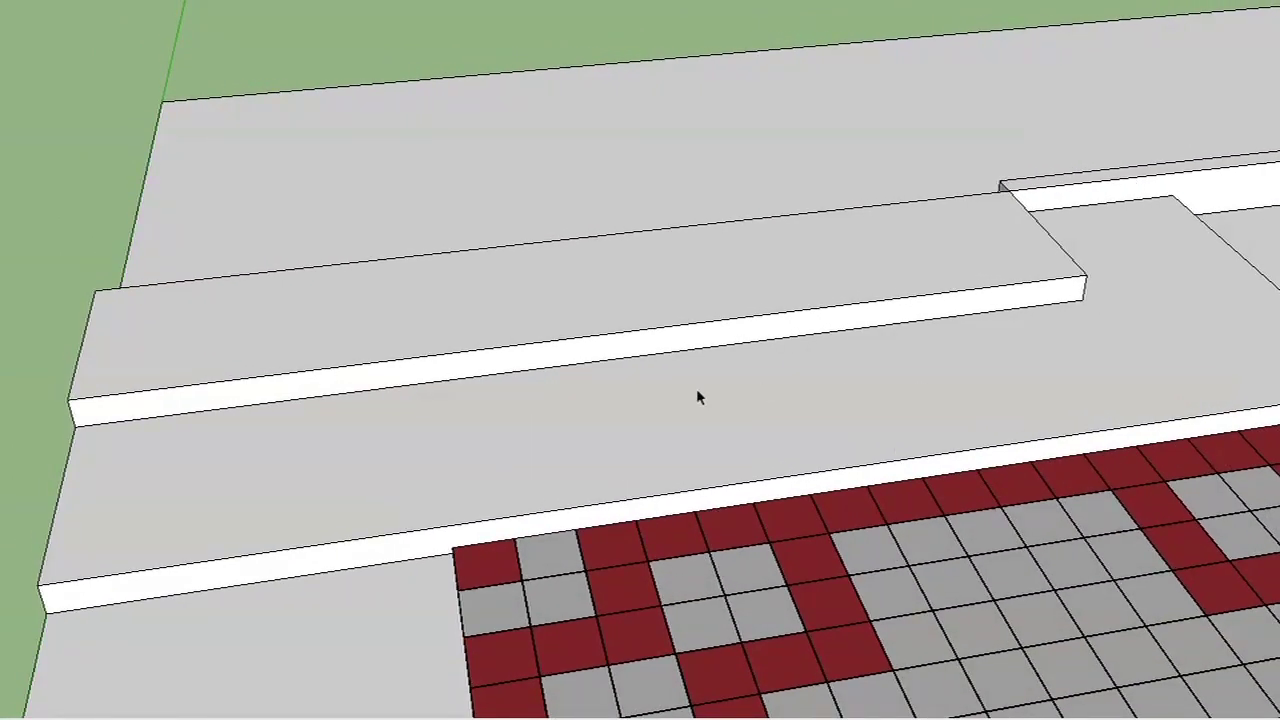
{"action": "mouse_move", "coordinate": [868, 408]}
{"action": "middle_mouse_down"}
{"action": "mouse_move", "coordinate": [857, 420]}
{"action": "mouse_move", "coordinate": [824, 410]}
{"action": "middle_mouse_up"}
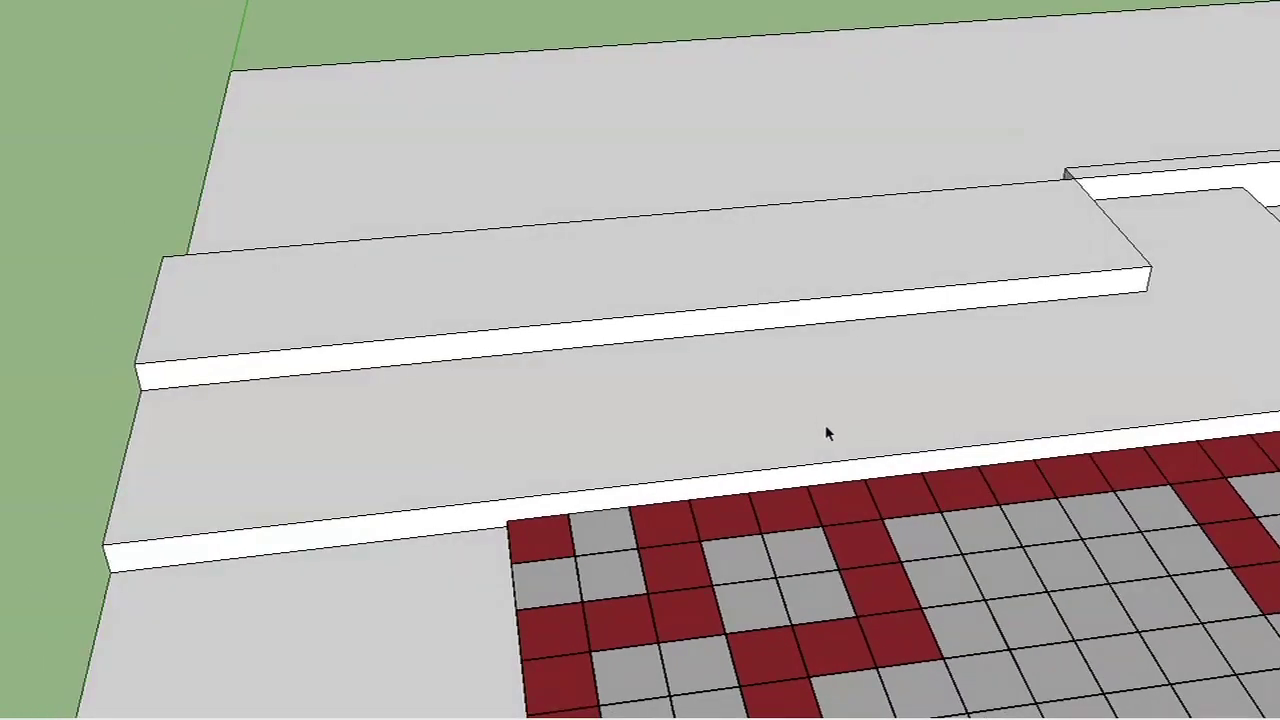
{"action": "mouse_move", "coordinate": [821, 441]}
{"action": "middle_mouse_down"}
{"action": "mouse_move", "coordinate": [797, 434]}
{"action": "mouse_move", "coordinate": [706, 491]}
{"action": "middle_mouse_up"}
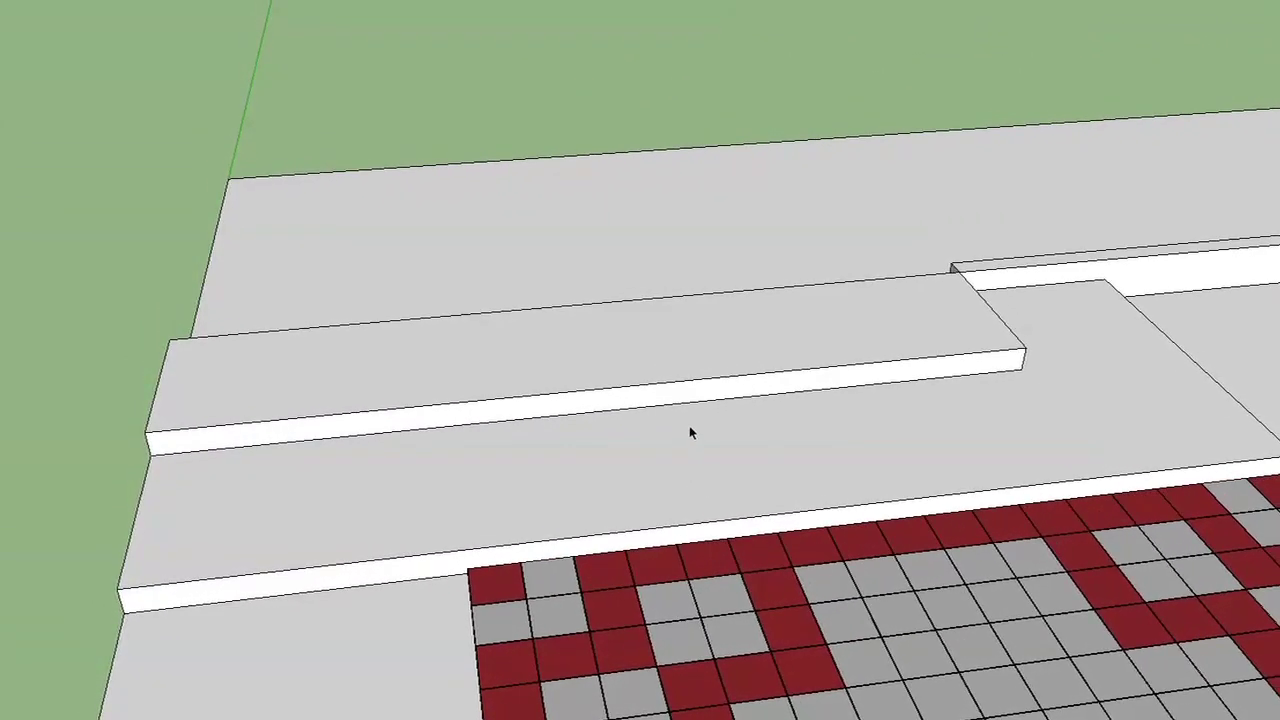
{"action": "key", "text": "p"}
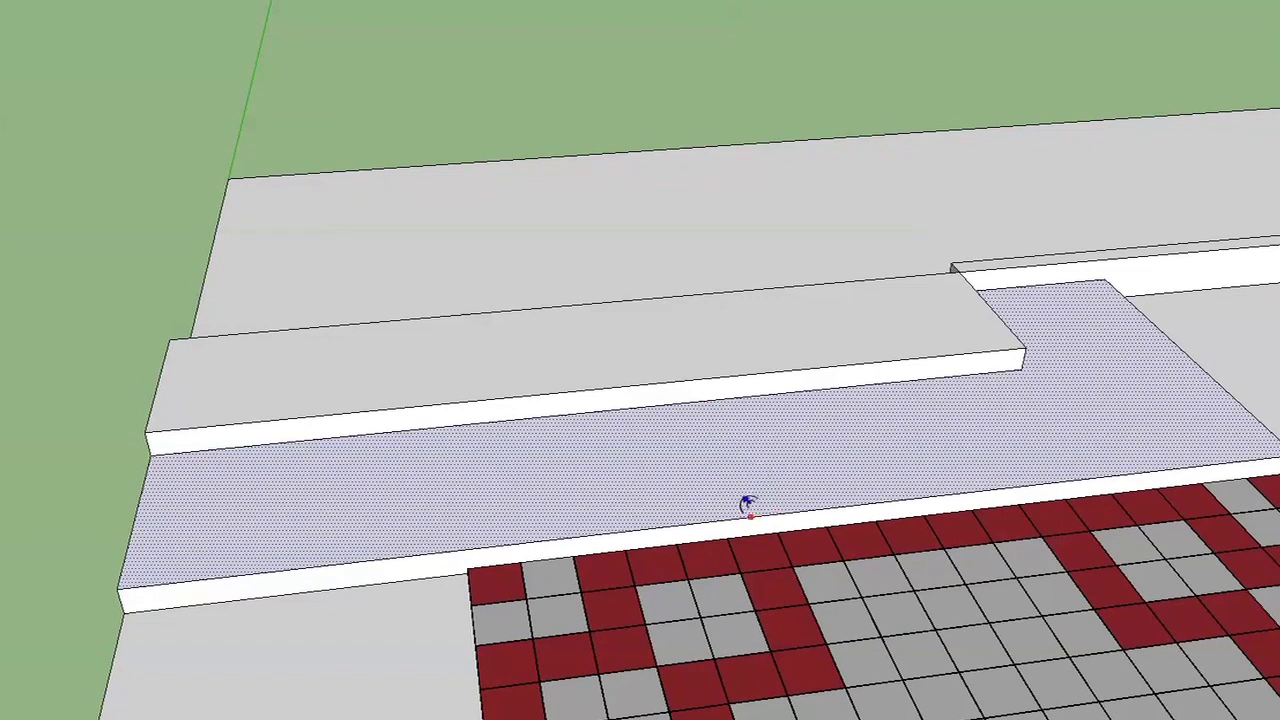
{"action": "double_click", "coordinate": [718, 504]}
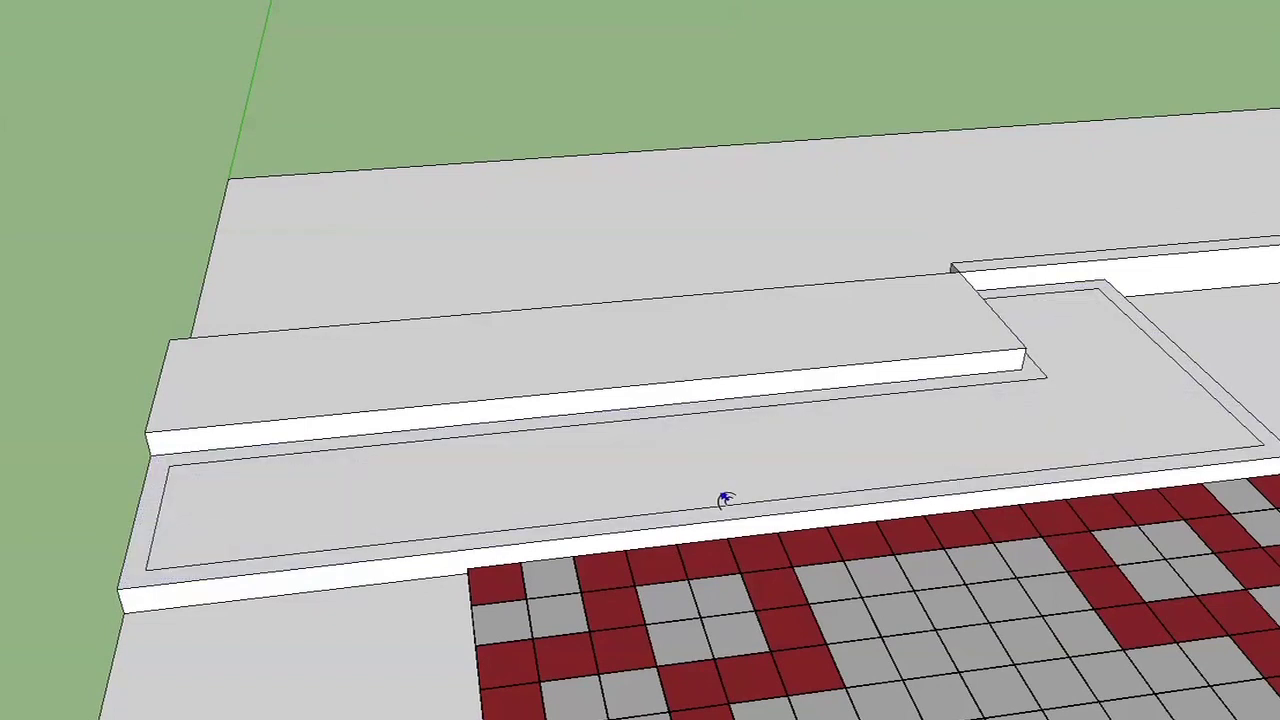
{"action": "left_click", "coordinate": [756, 497]}
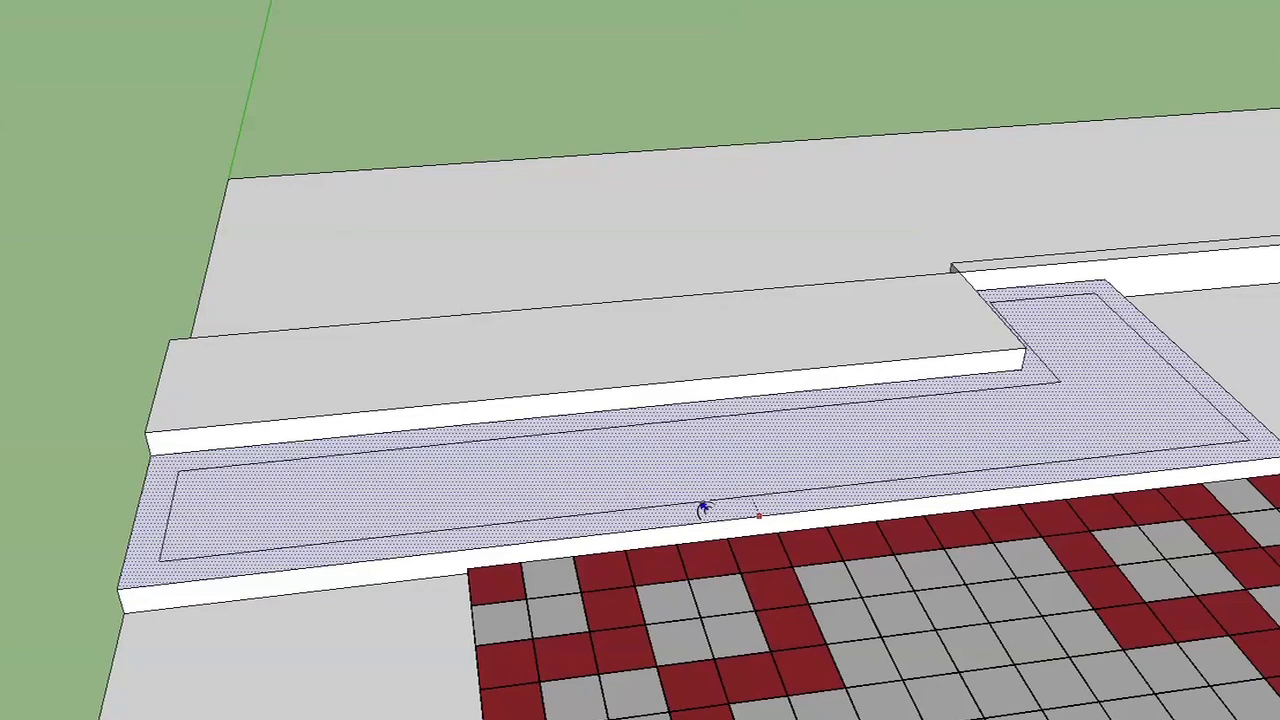
{"action": "left_click", "coordinate": [758, 510]}
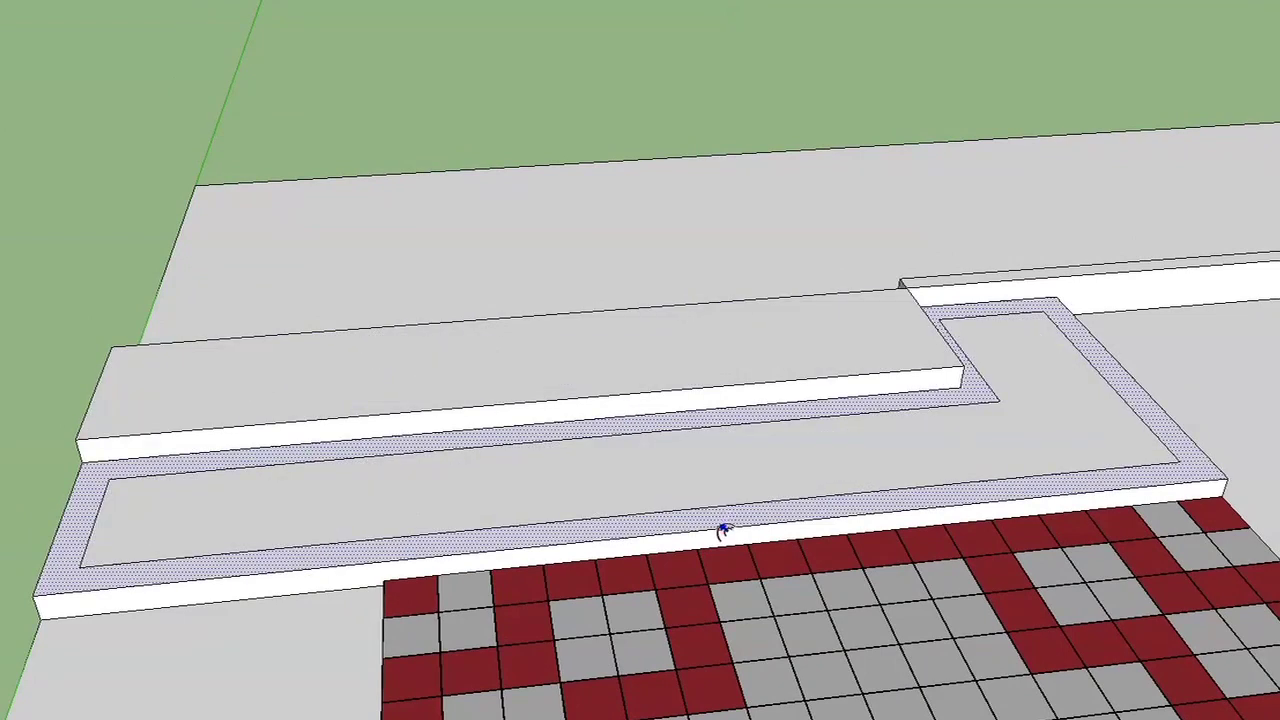
{"action": "key", "text": "space"}
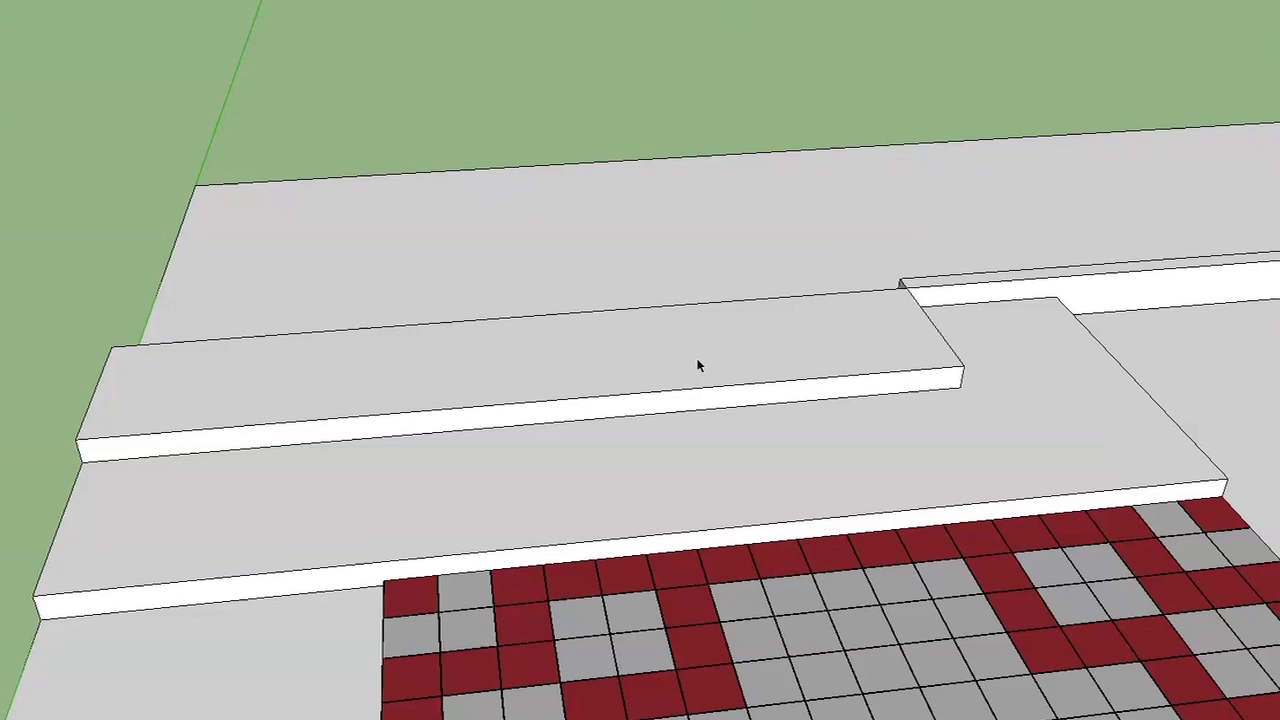
{"action": "middle_click_drag", "start_coordinate": [697, 367], "coordinate": [684, 377]}
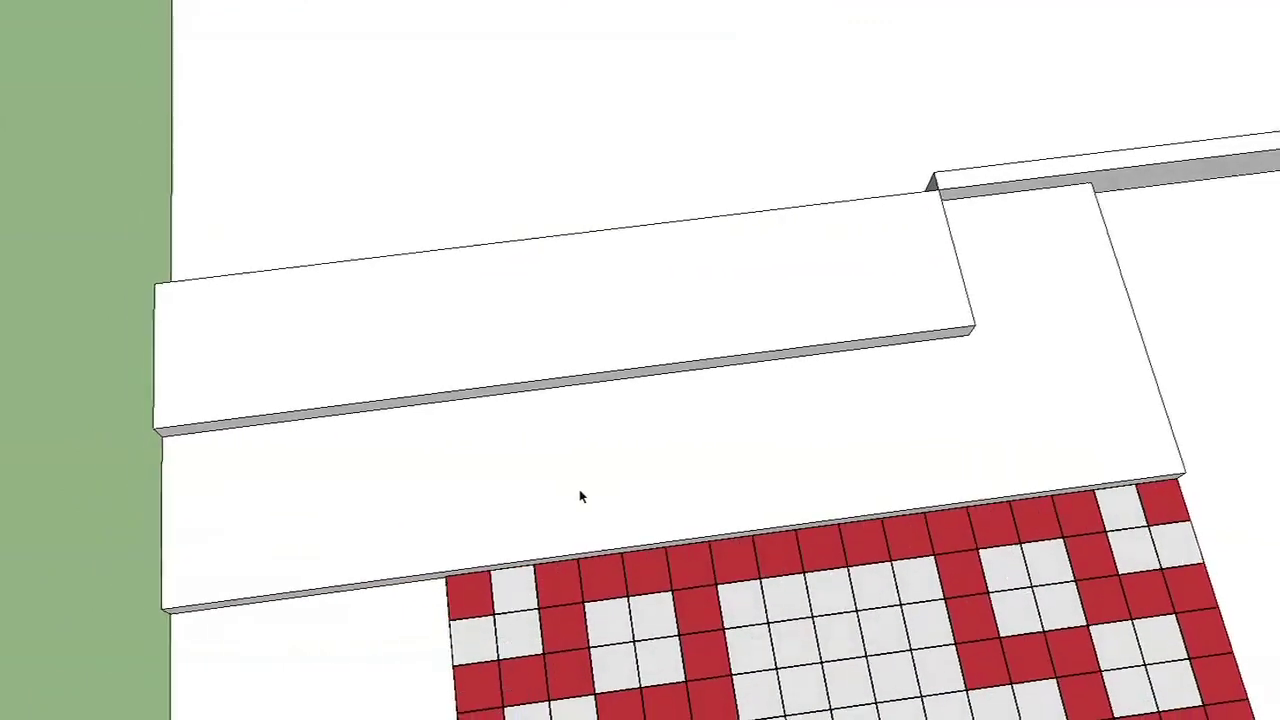
- Select the lower slab's front top edge together with its right side edge
{"action": "left_click", "coordinate": [589, 479]}
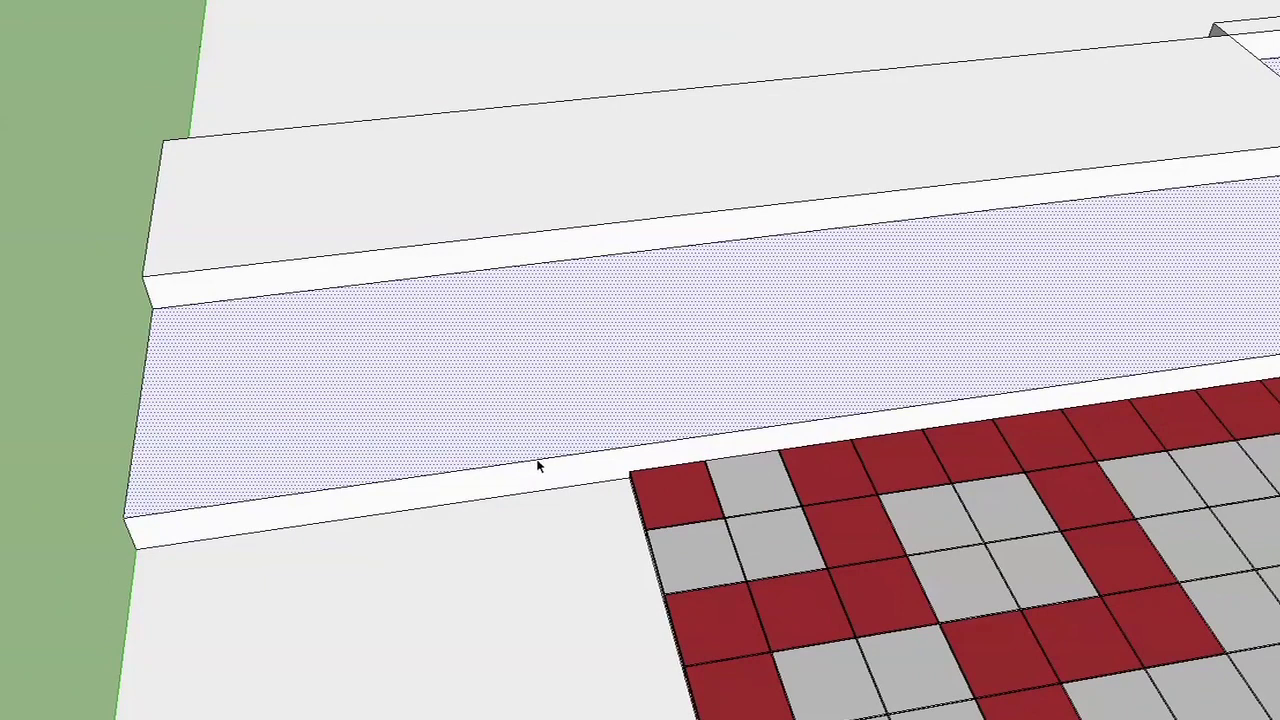
{"action": "left_click", "coordinate": [537, 466]}
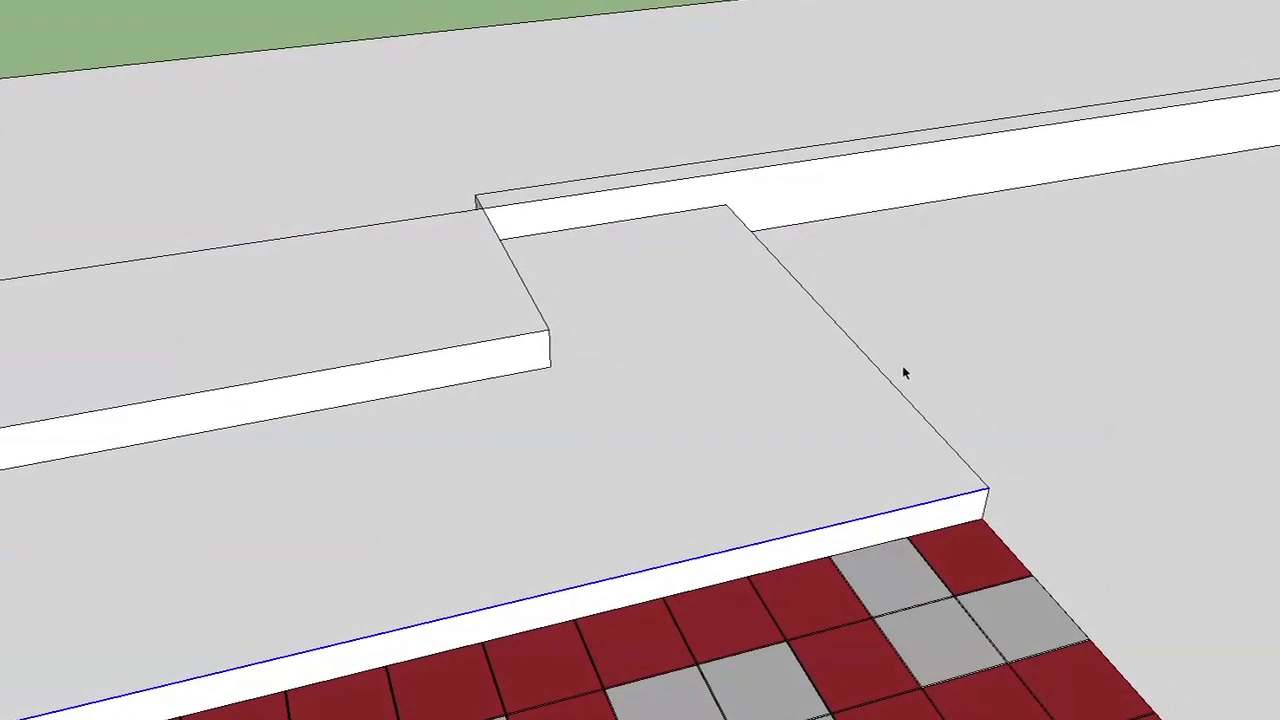
{"action": "left_click", "coordinate": [905, 400], "text": "shift"}
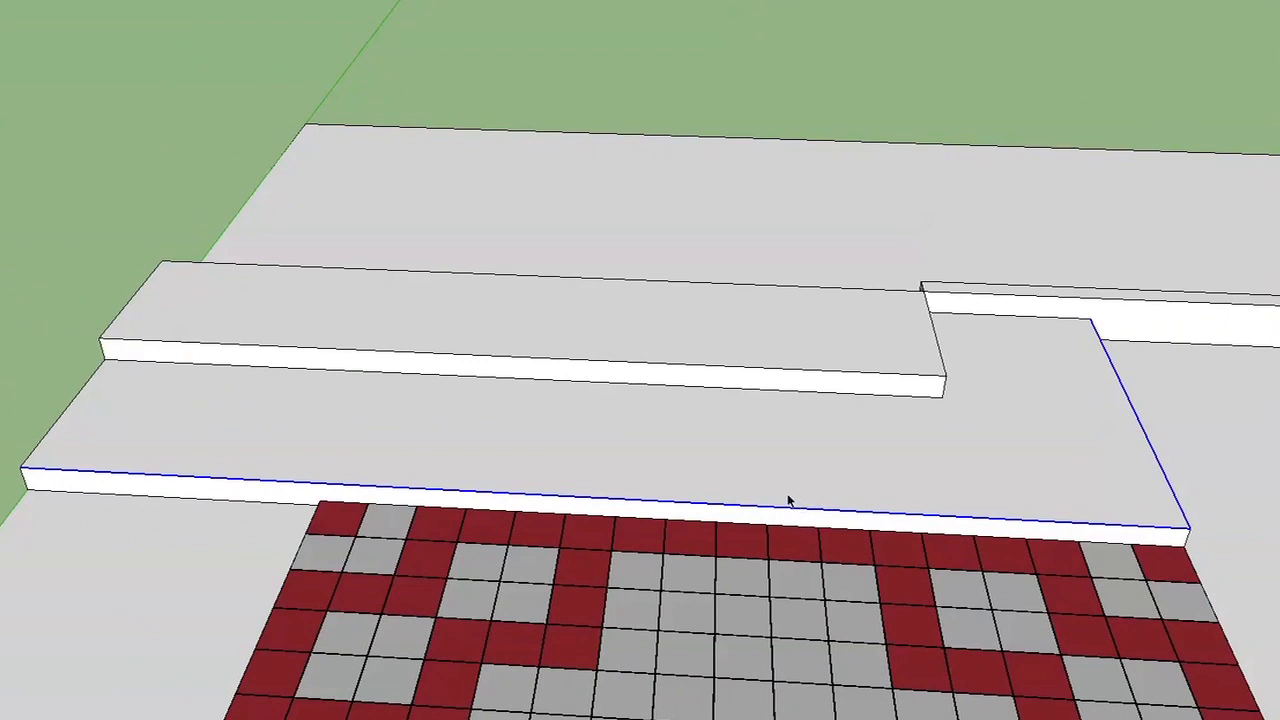
- Offset the selected edges inward to draw a border line inside the lower slab
{"action": "key", "text": "q"}
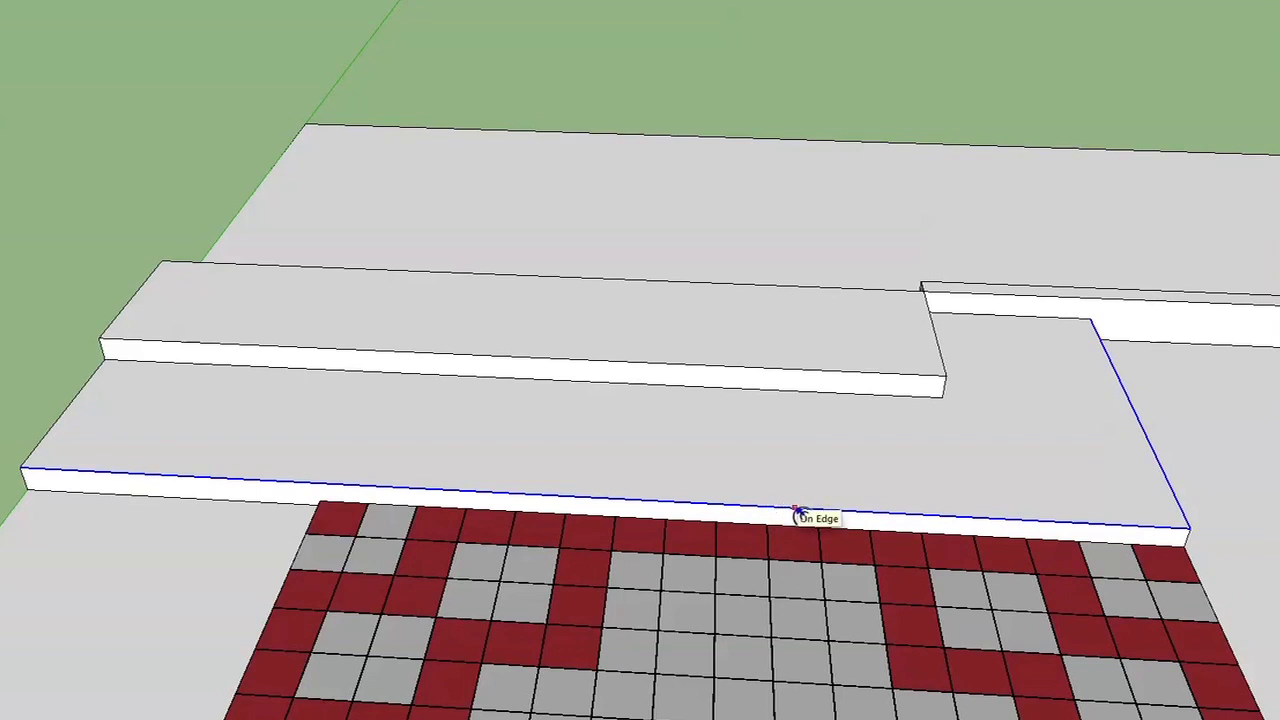
{"action": "left_click", "coordinate": [797, 512]}
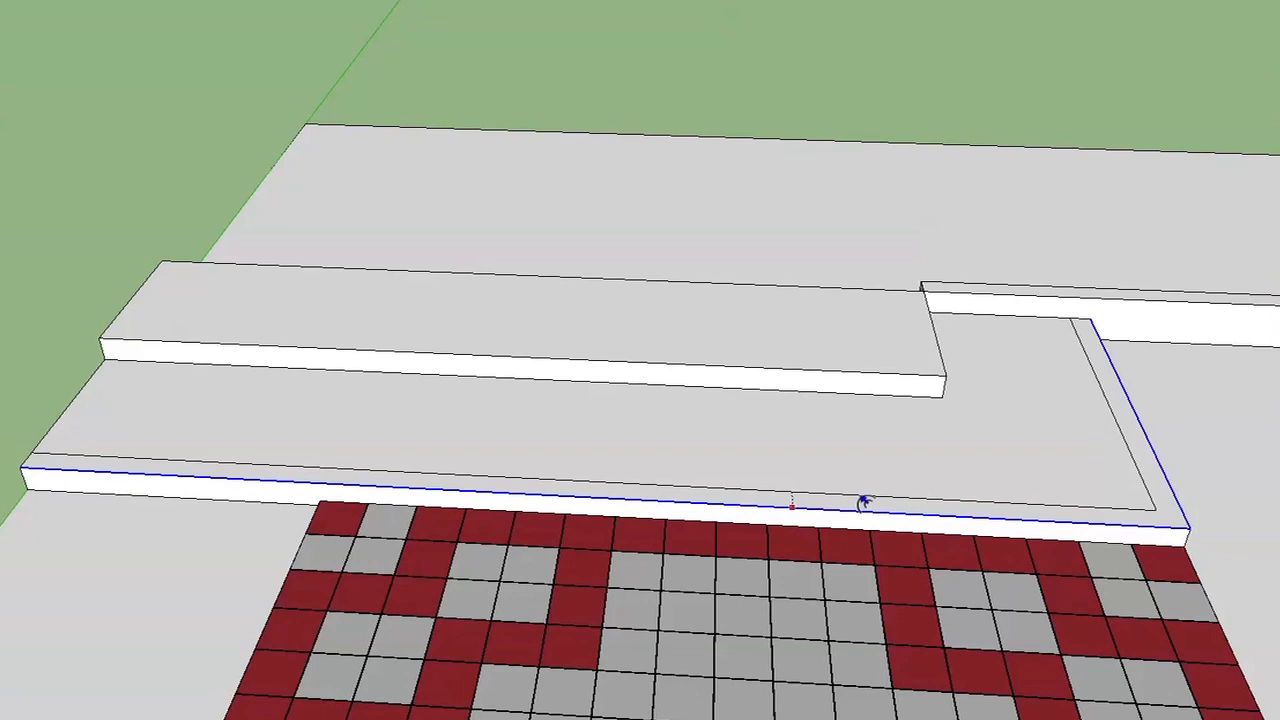
{"action": "left_click", "coordinate": [184, 337]}
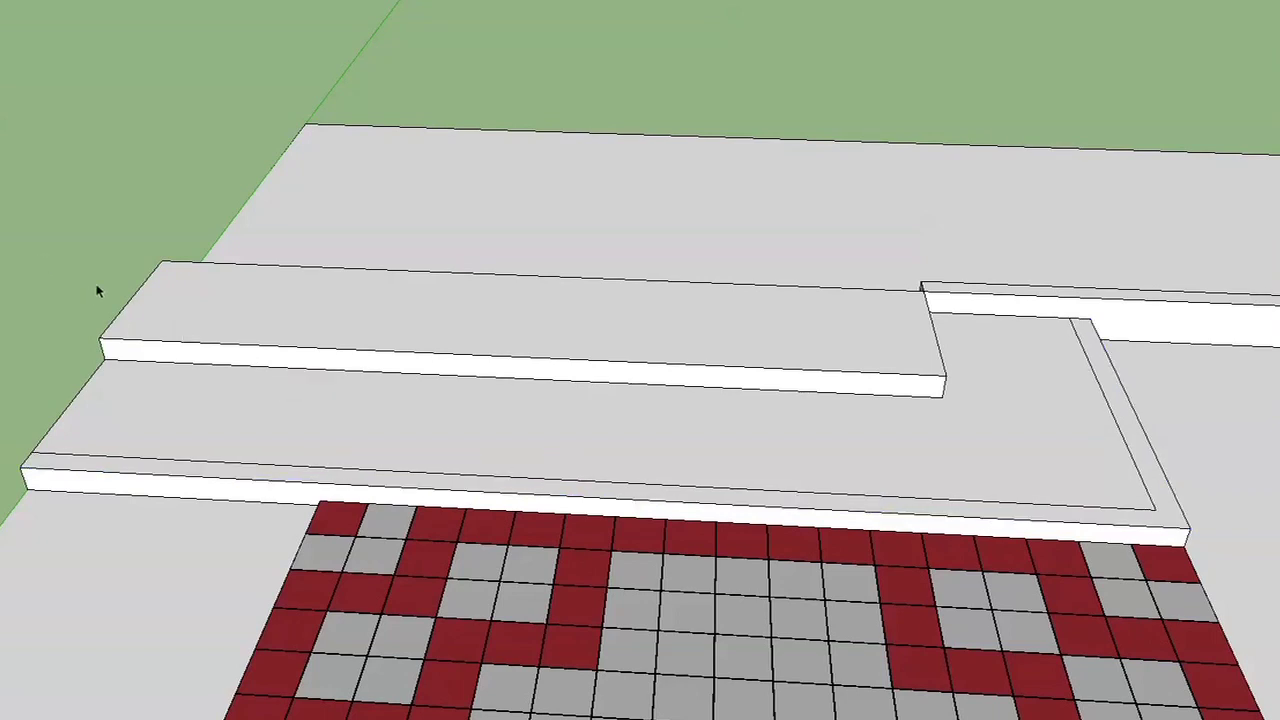
- Select the thin border strip along the slab's front and side edges
{"action": "left_click", "coordinate": [705, 501]}
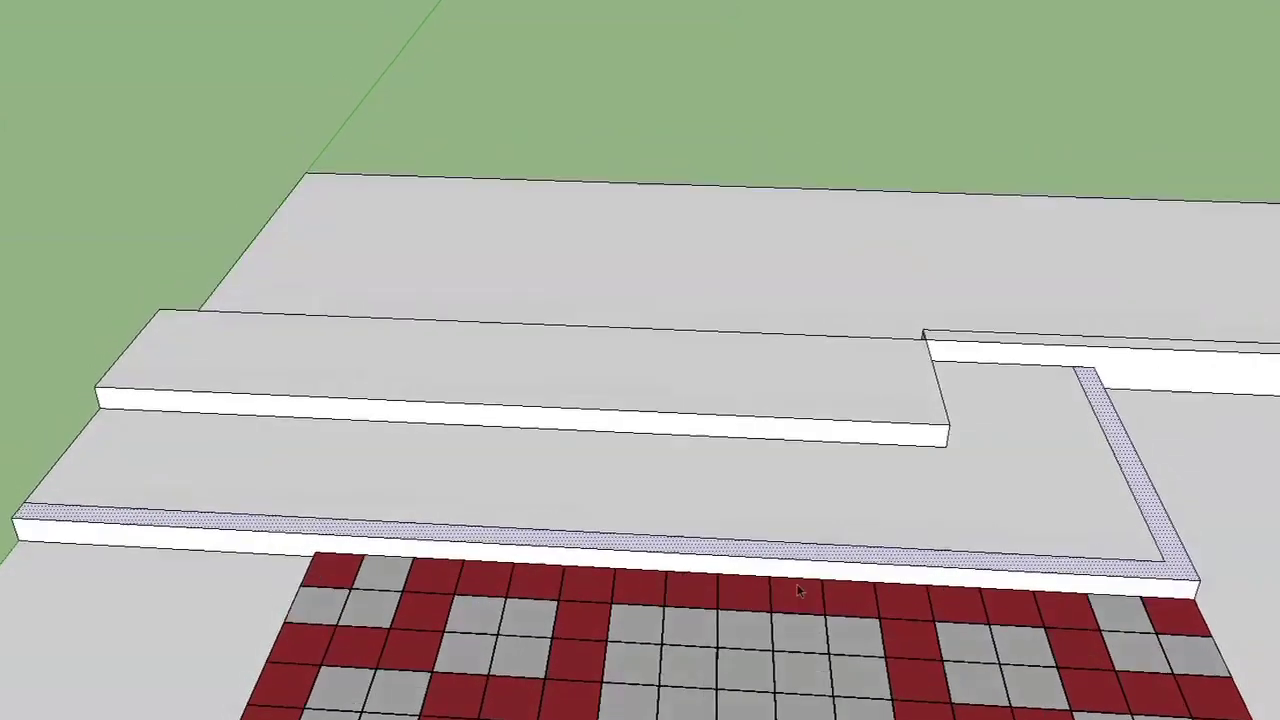
{"action": "scroll", "coordinate": [800, 590], "scroll_direction": "up", "scroll_amount": 2}
{"action": "scroll", "coordinate": [797, 590], "scroll_direction": "down", "scroll_amount": 2}
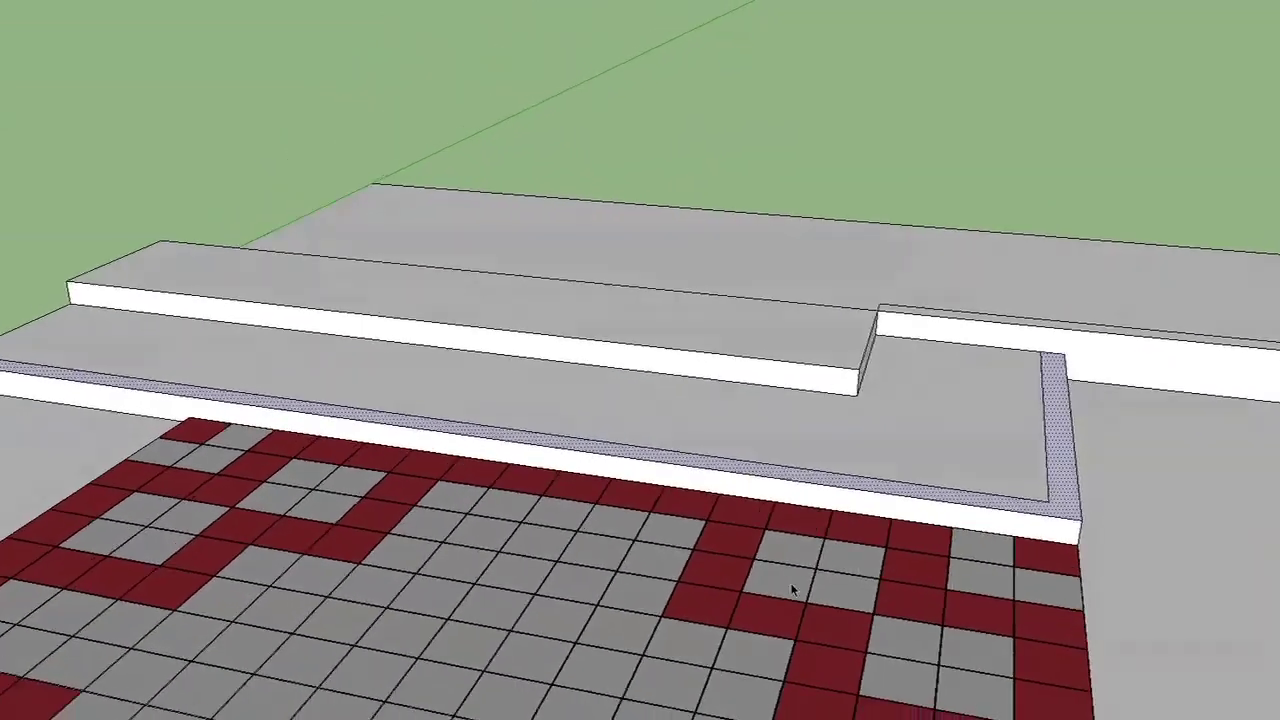
{"action": "scroll", "coordinate": [792, 590], "scroll_direction": "up", "scroll_amount": 2}
{"action": "scroll", "coordinate": [790, 590], "scroll_direction": "down", "scroll_amount": 2}
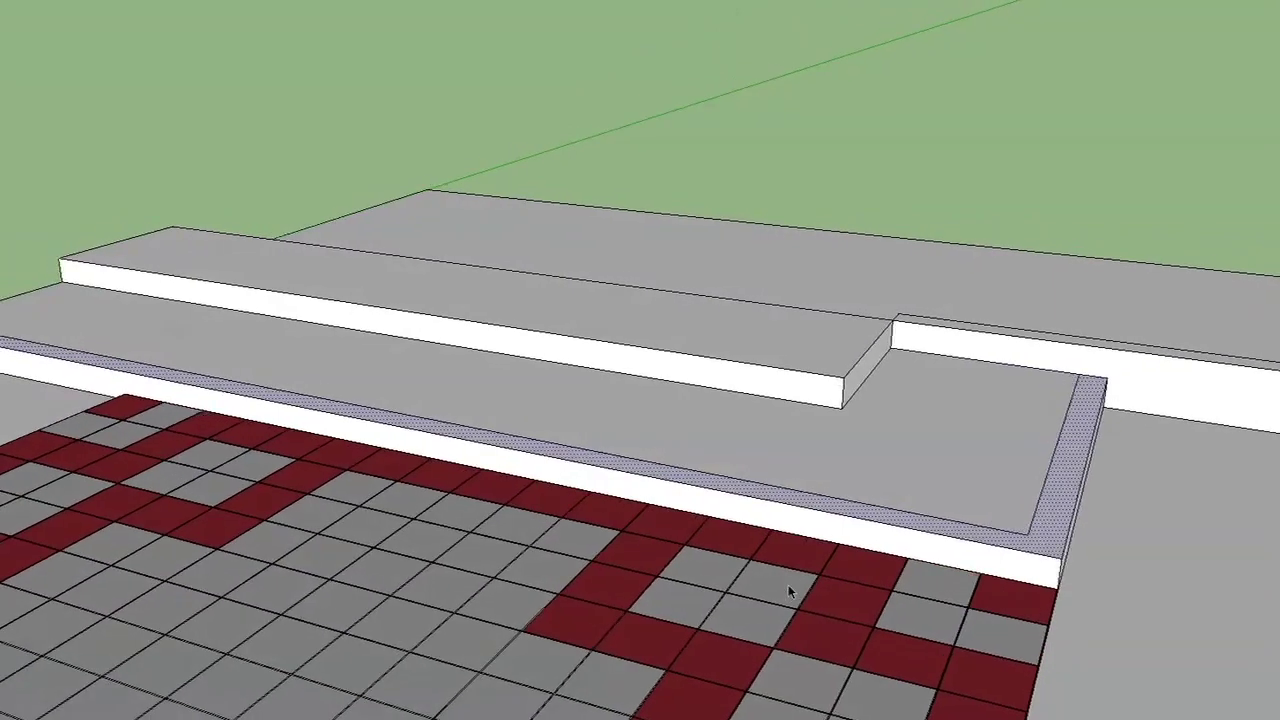
{"action": "scroll", "coordinate": [285, 383], "scroll_direction": "up", "scroll_amount": 3}
{"action": "scroll", "coordinate": [300, 386], "scroll_direction": "down", "scroll_amount": 2}
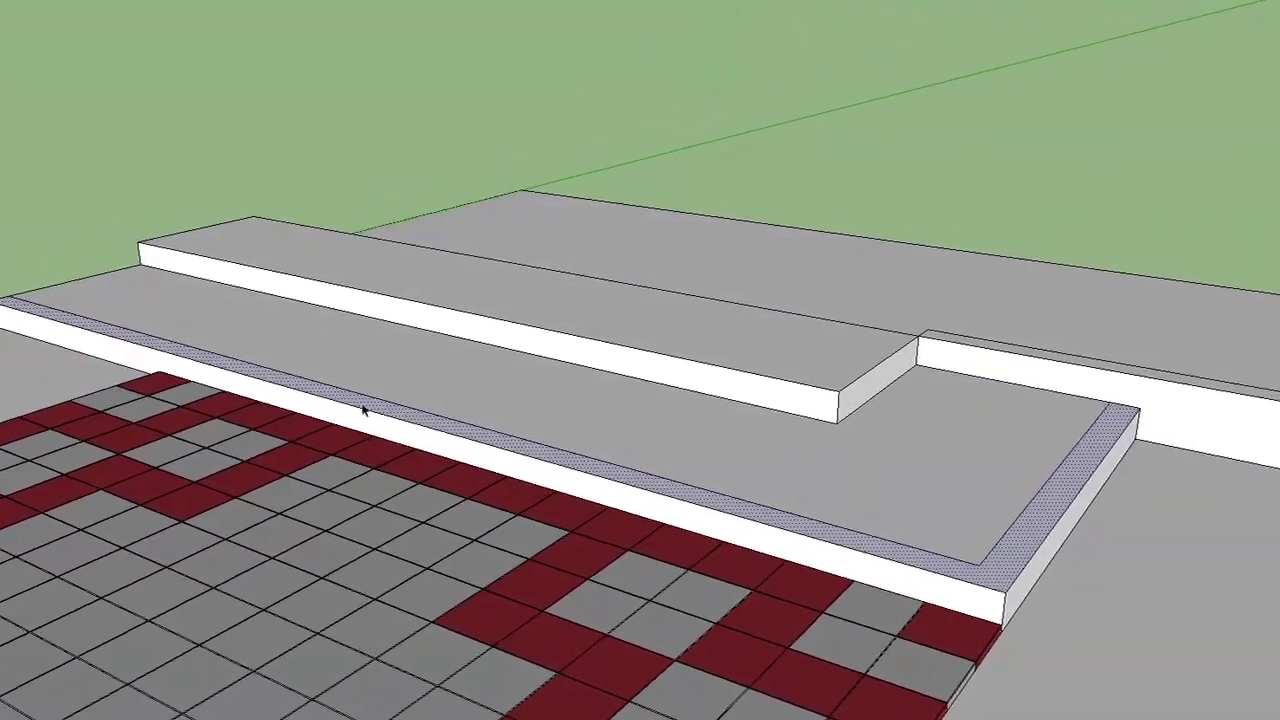
{"action": "scroll", "coordinate": [480, 440], "scroll_direction": "up", "scroll_amount": 2}
{"action": "left_click", "coordinate": [568, 418]}
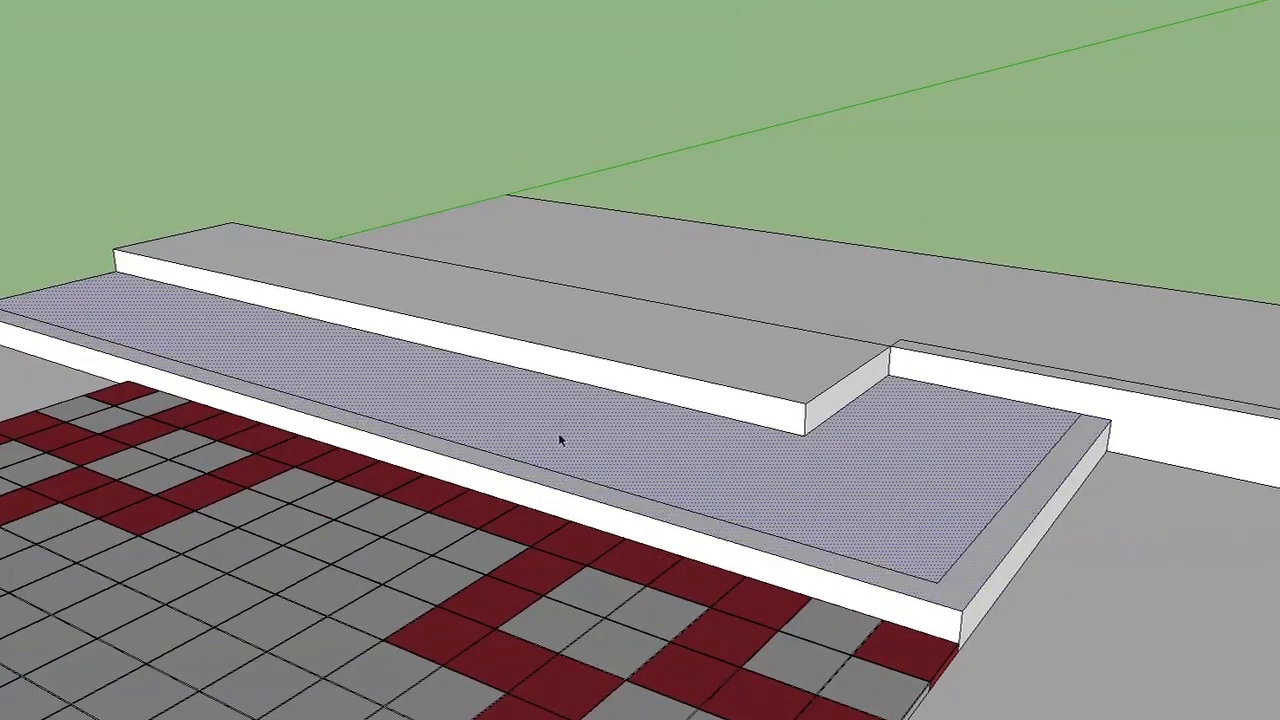
{"action": "left_click", "coordinate": [640, 511]}
{"action": "scroll", "coordinate": [640, 513], "scroll_direction": "down", "scroll_amount": 1}
{"action": "scroll", "coordinate": [640, 515], "scroll_direction": "up", "scroll_amount": 1}
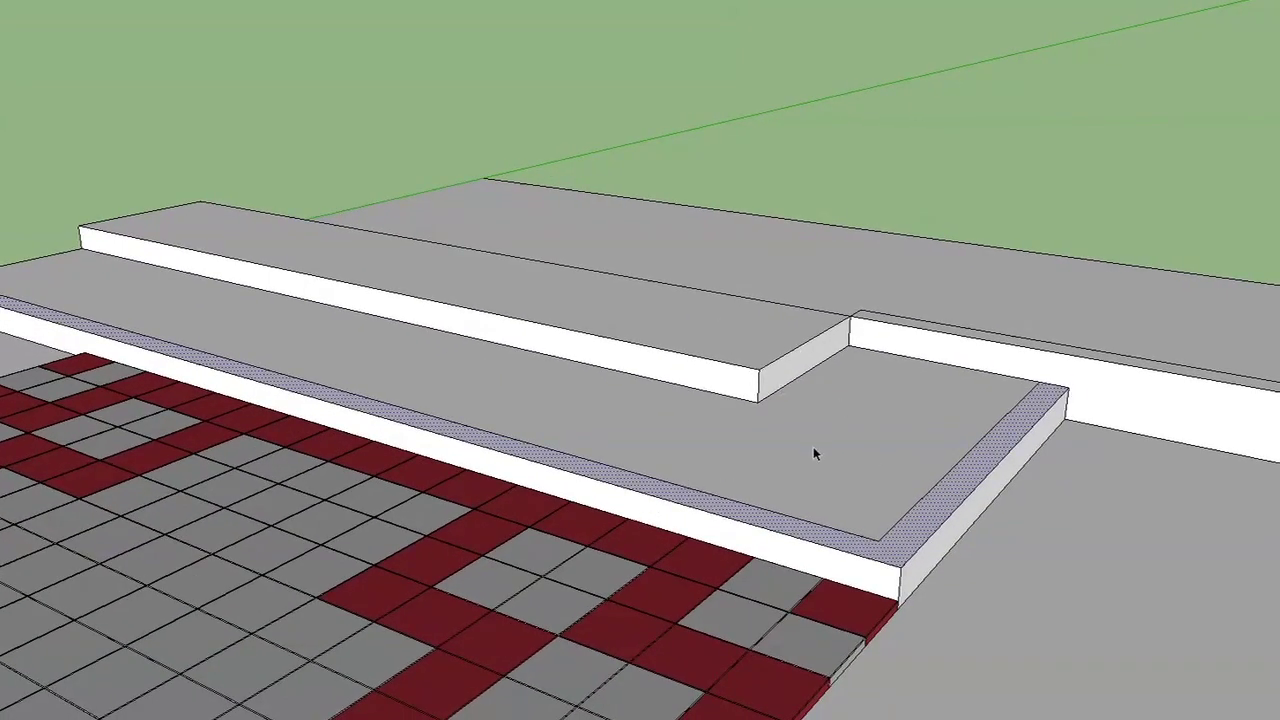
{"action": "key", "text": "p"}
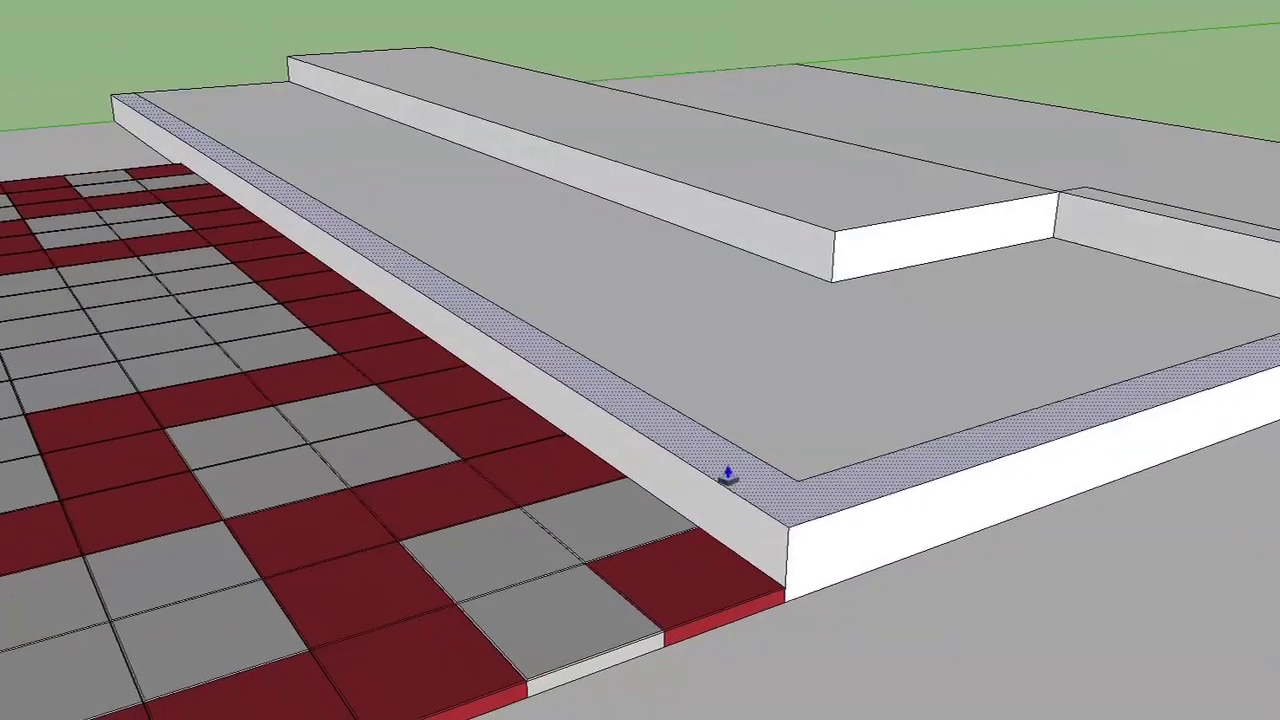
- Cancel an accidental top-face lift and raise the border strip into a thin rim
{"action": "left_click_drag", "start_coordinate": [716, 481], "coordinate": [722, 463]}
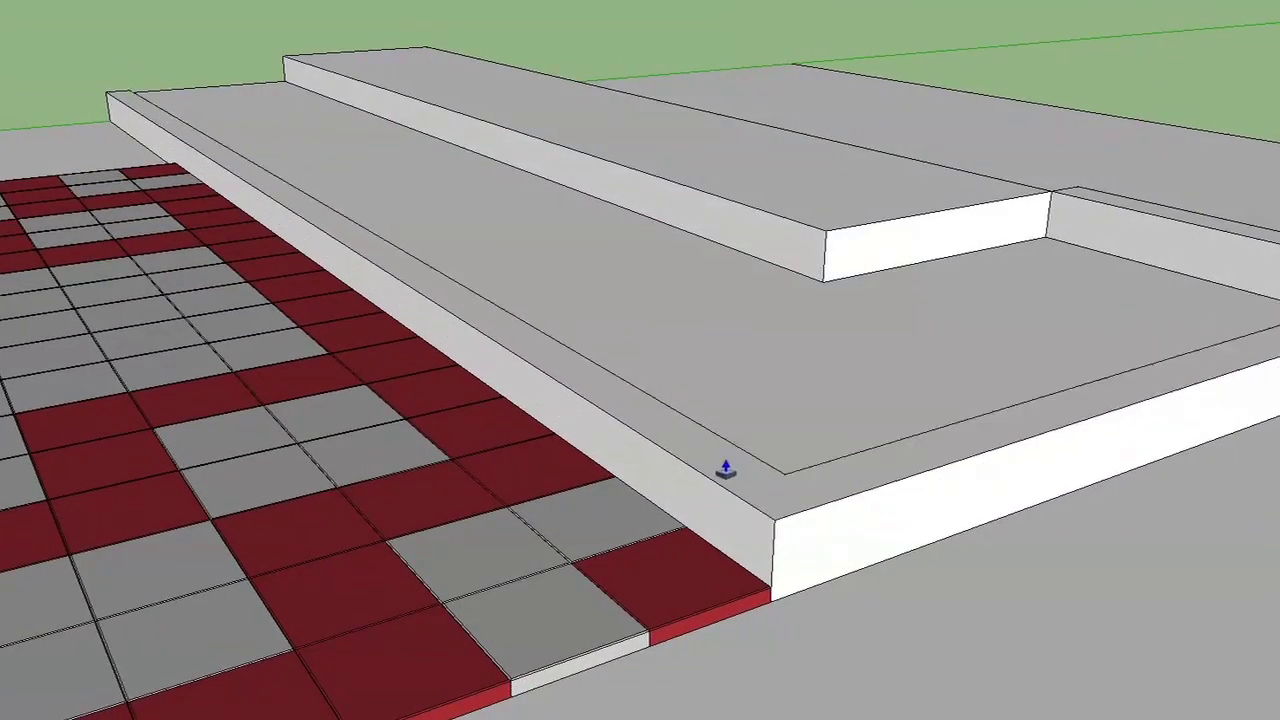
{"action": "key", "text": "Escape"}
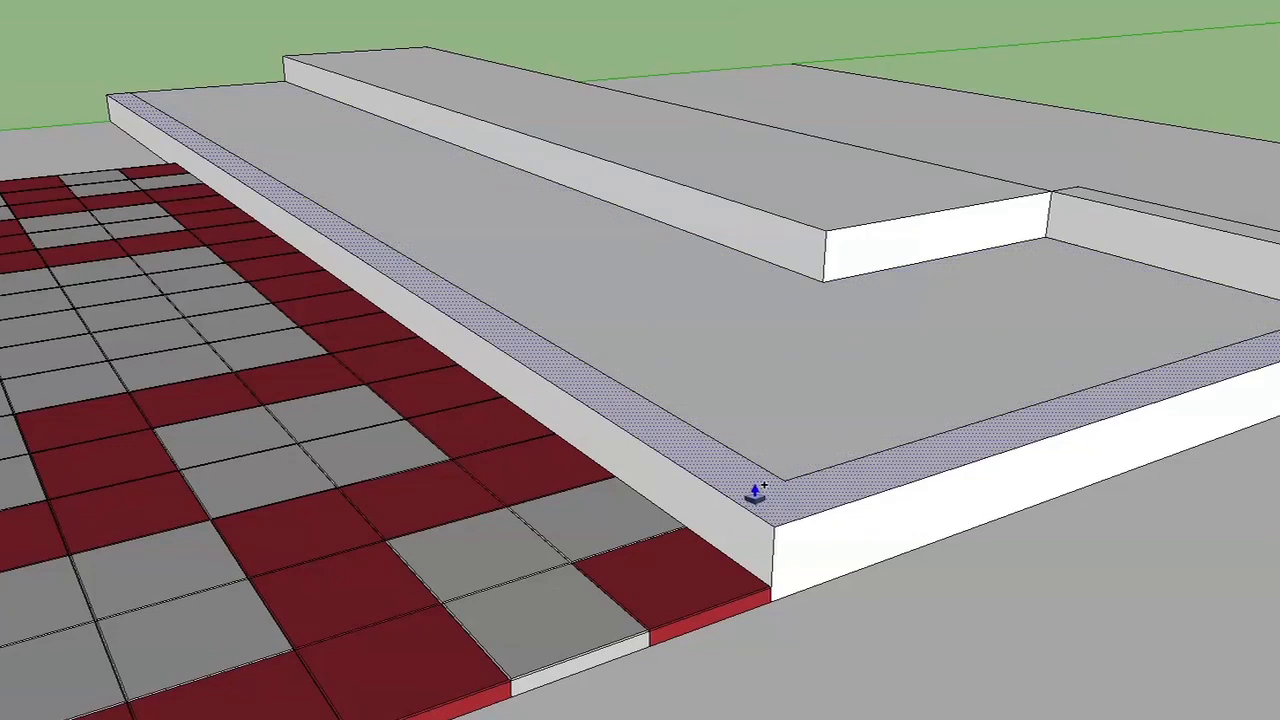
{"action": "left_click_drag", "start_coordinate": [756, 490], "coordinate": [722, 475]}
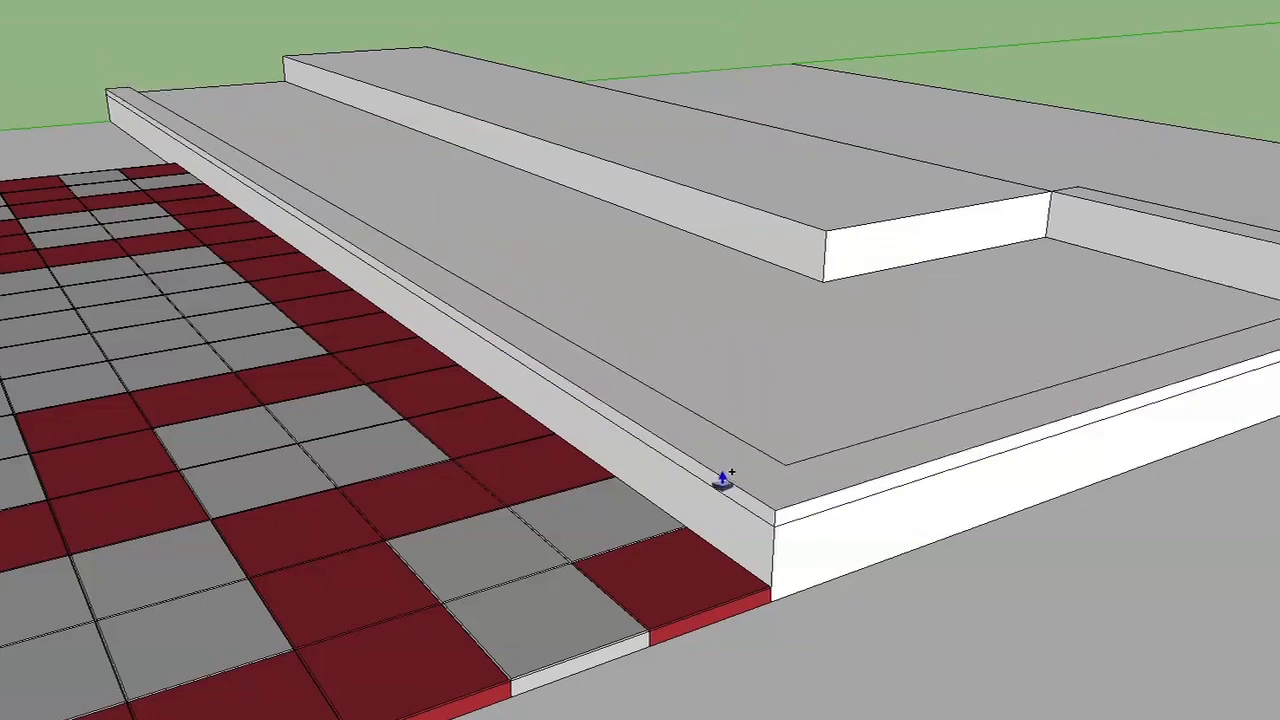
{"action": "left_click_drag", "start_coordinate": [722, 475], "coordinate": [715, 515]}
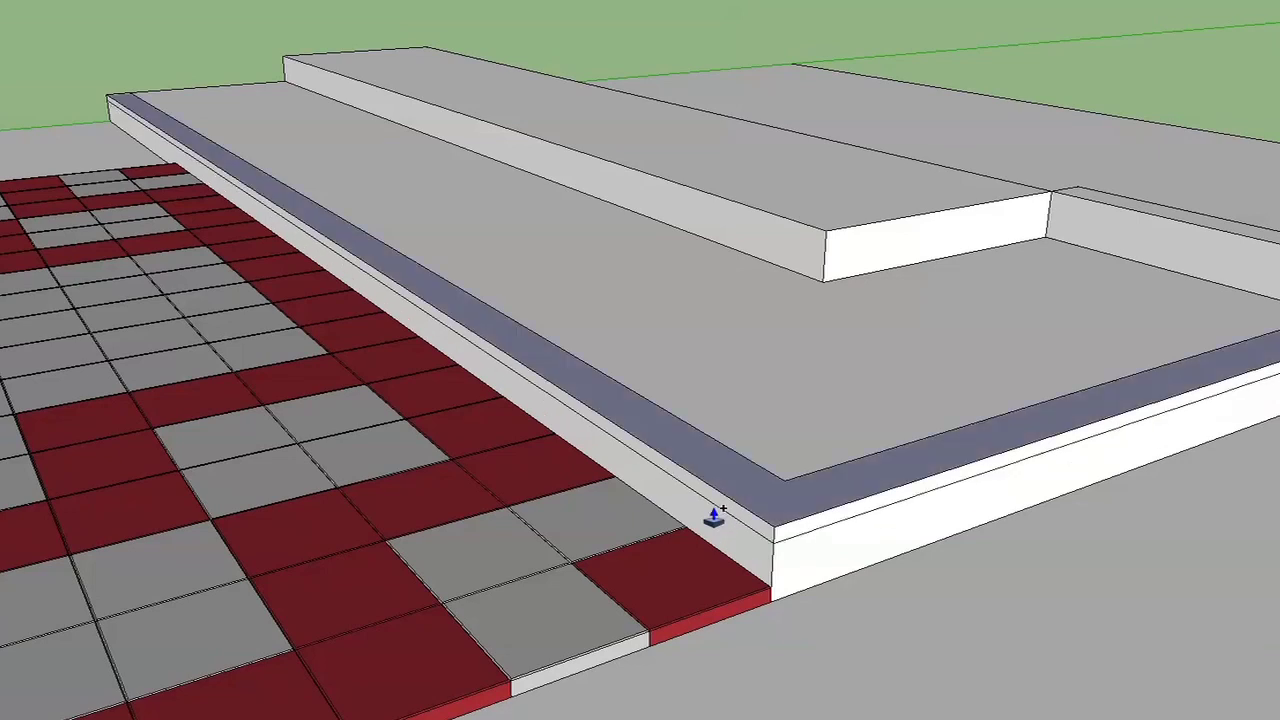
- Reverse the faces of the rim and clear the selection
{"action": "right_click", "coordinate": [915, 461]}
{"action": "left_click", "coordinate": [964, 610]}
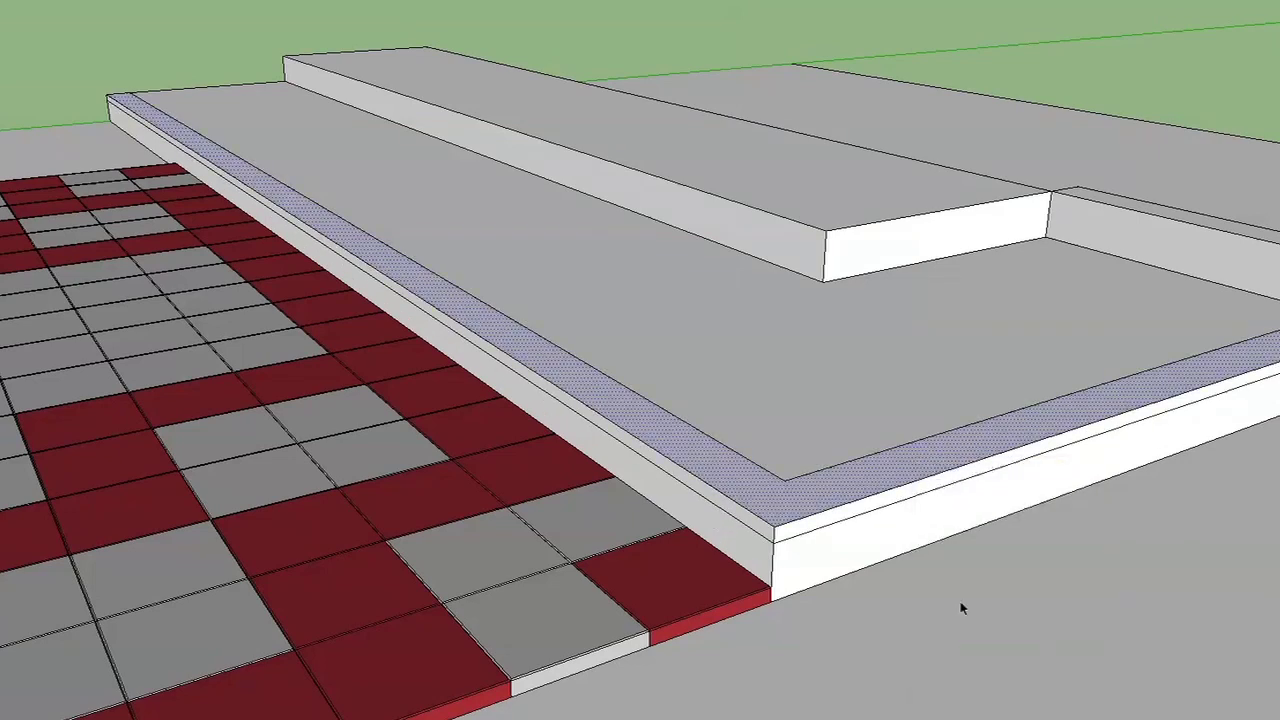
{"action": "left_click", "coordinate": [1121, 68]}
- Push the rim's front faces outward so they overhang the wall like a cap
{"action": "mouse_move", "coordinate": [816, 455]}
{"action": "middle_mouse_down"}
{"action": "mouse_move", "coordinate": [846, 486]}
{"action": "mouse_move", "coordinate": [826, 500]}
{"action": "mouse_move", "coordinate": [722, 408]}
{"action": "middle_mouse_up"}
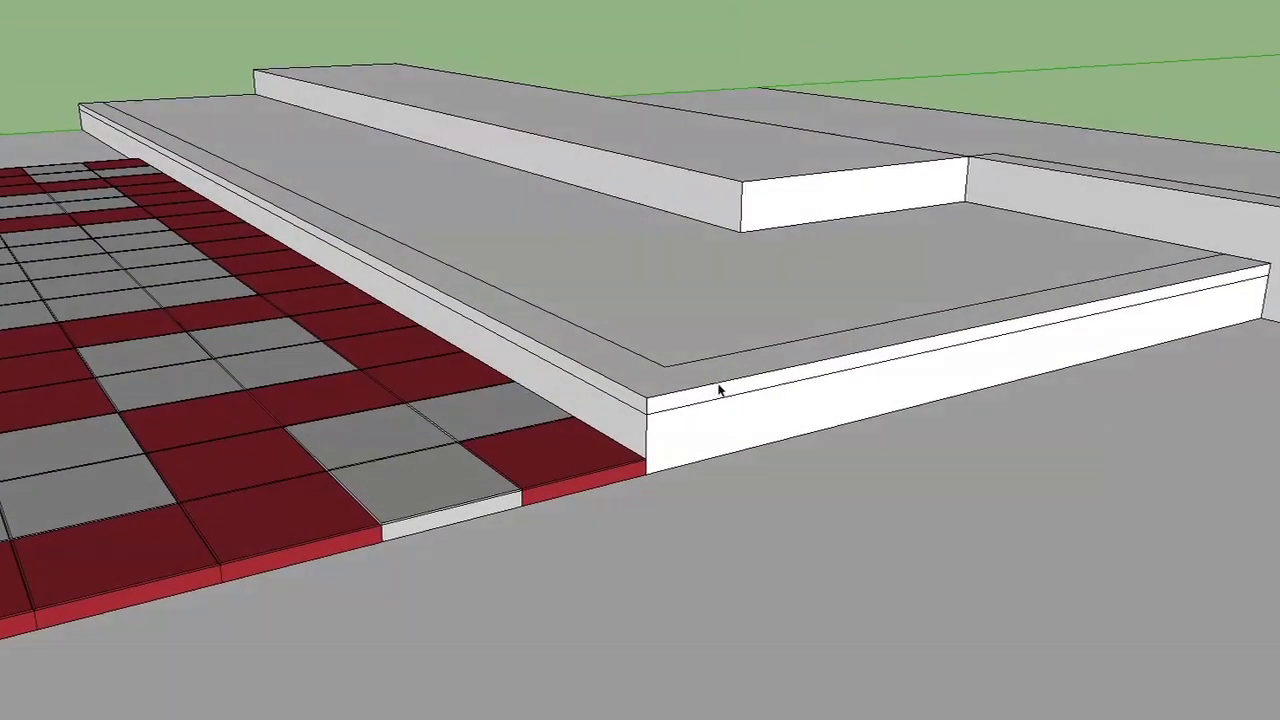
{"action": "left_click", "coordinate": [715, 397]}
{"action": "left_click", "coordinate": [622, 400]}
{"action": "middle_click_drag", "start_coordinate": [731, 420], "coordinate": [791, 449]}
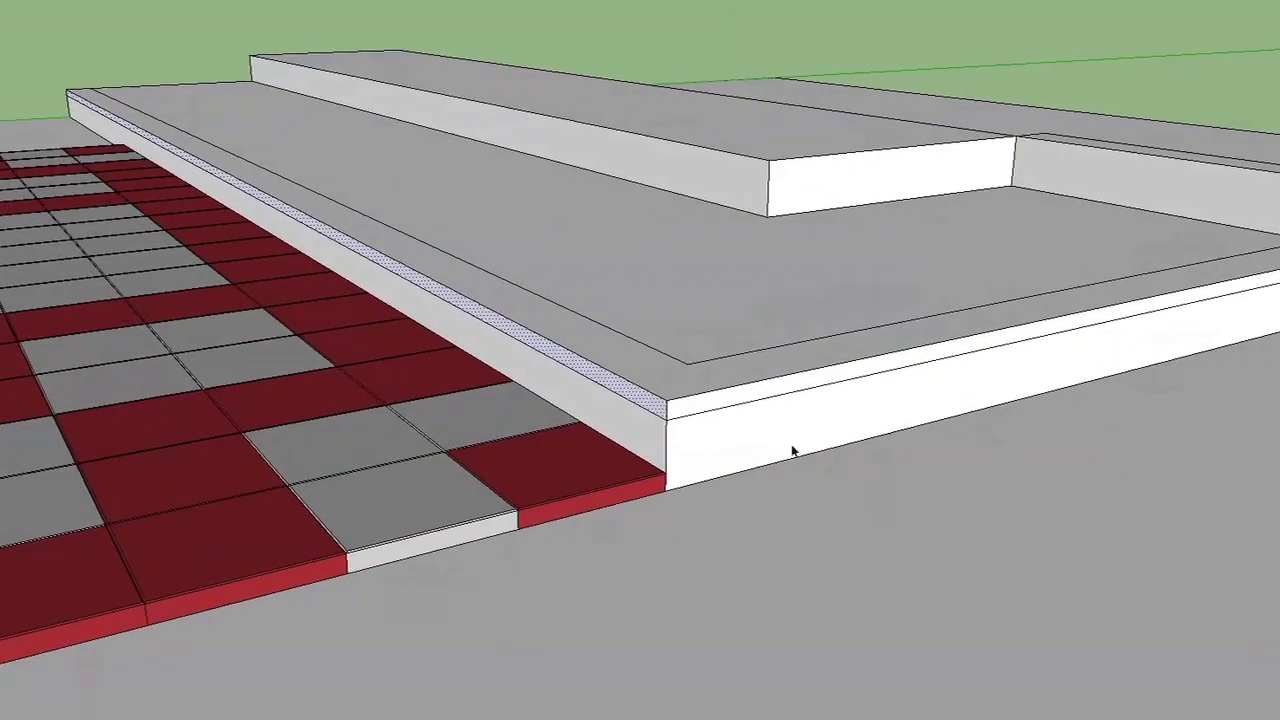
{"action": "key", "text": "p"}
{"action": "left_click", "coordinate": [749, 406]}
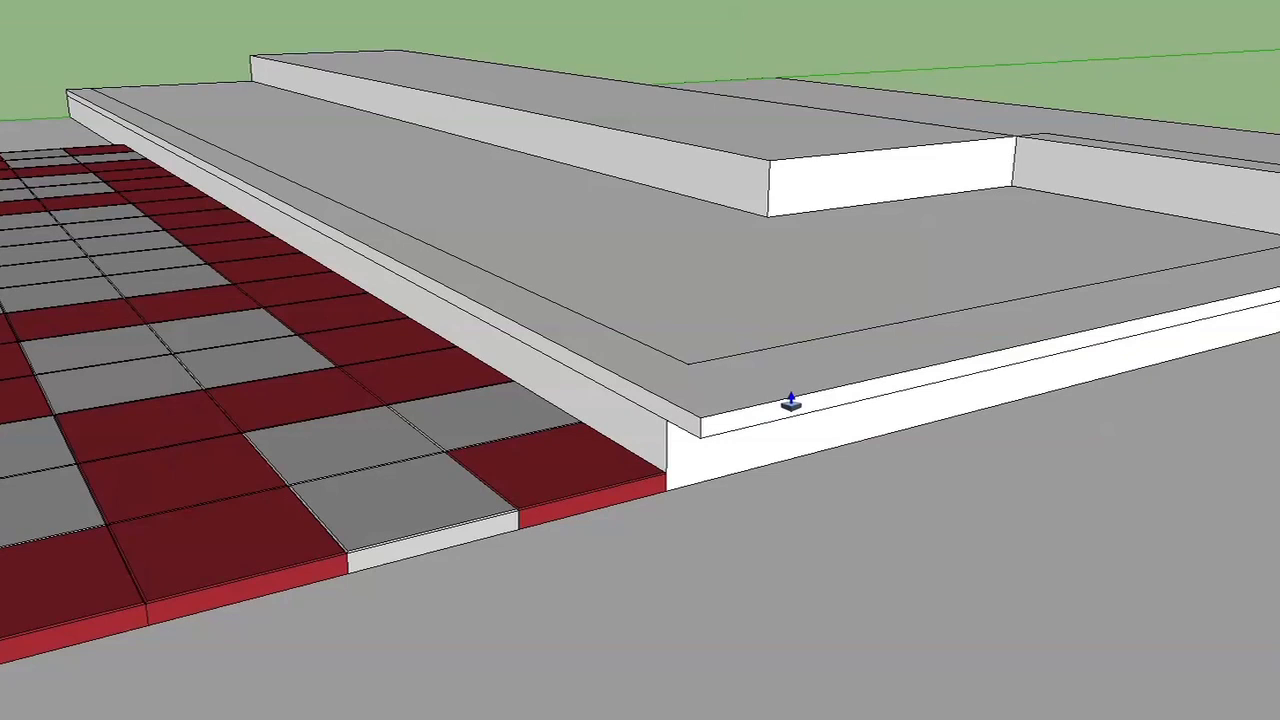
{"action": "key", "text": "Escape"}
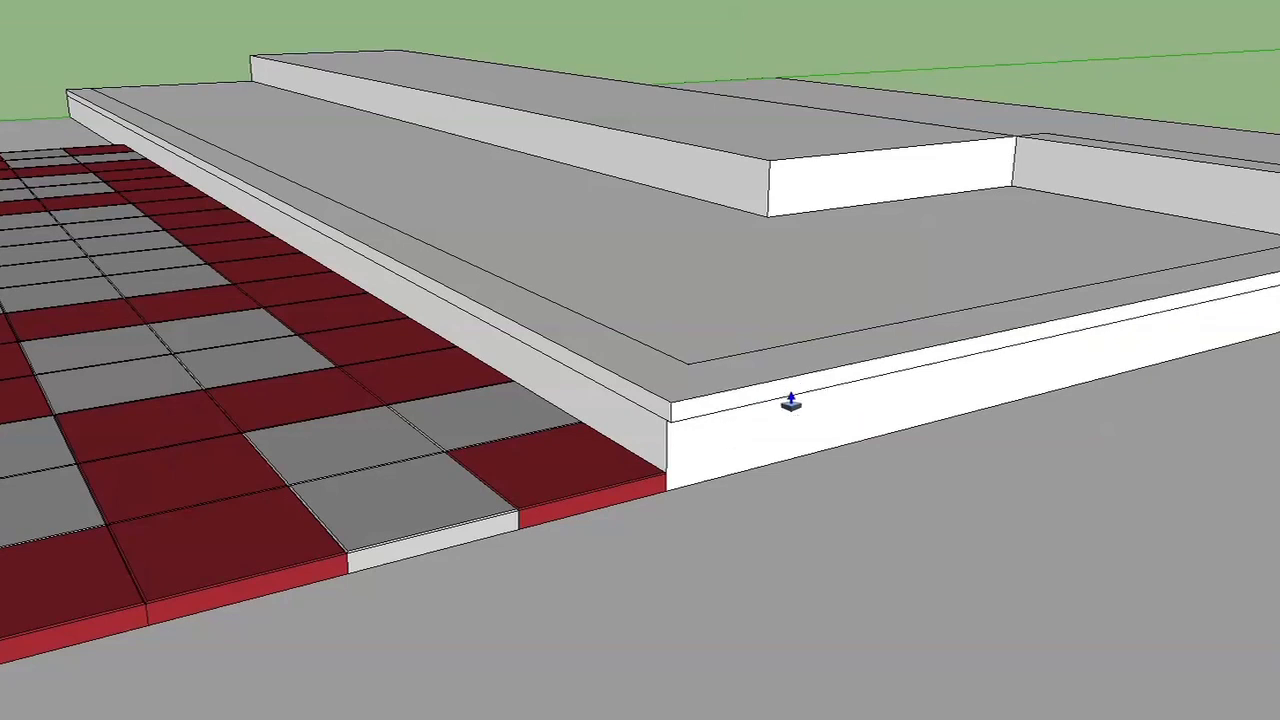
{"action": "left_click", "coordinate": [508, 387]}
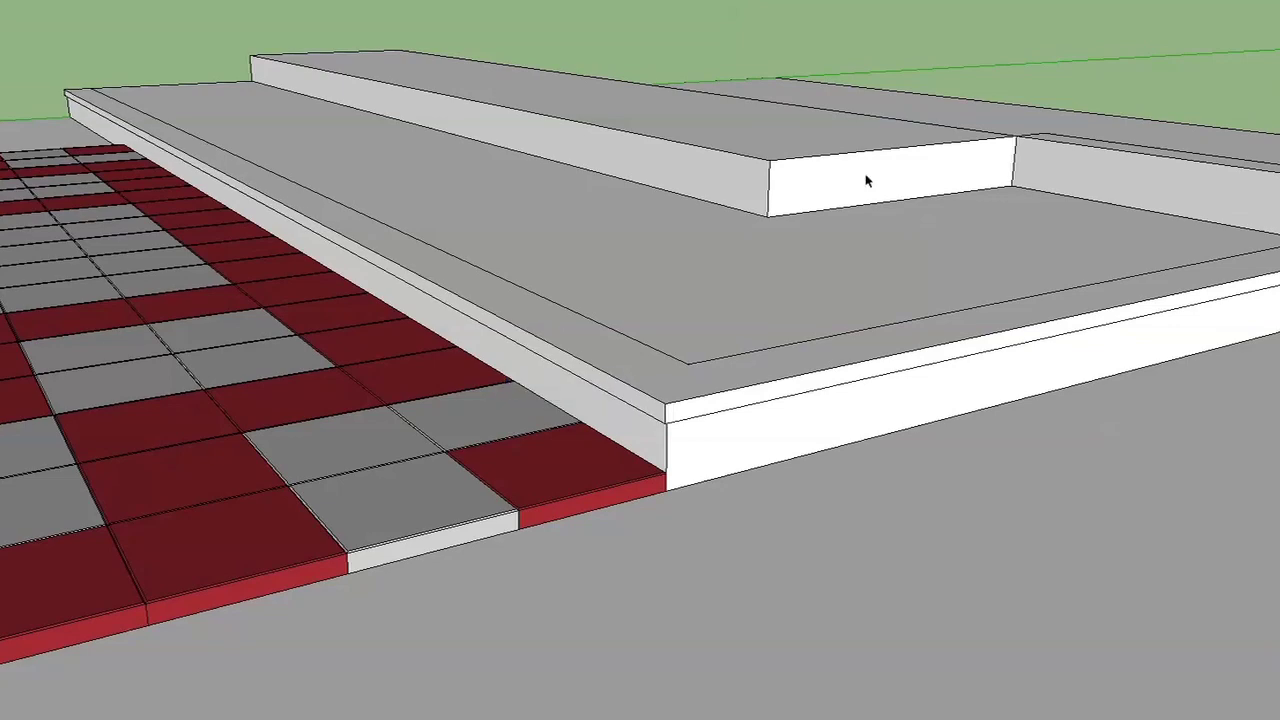
- View the capped wall from above and start the Paint Bucket with its Colors window
{"action": "scroll", "coordinate": [600, 478], "scroll_direction": "down", "scroll_amount": 3}
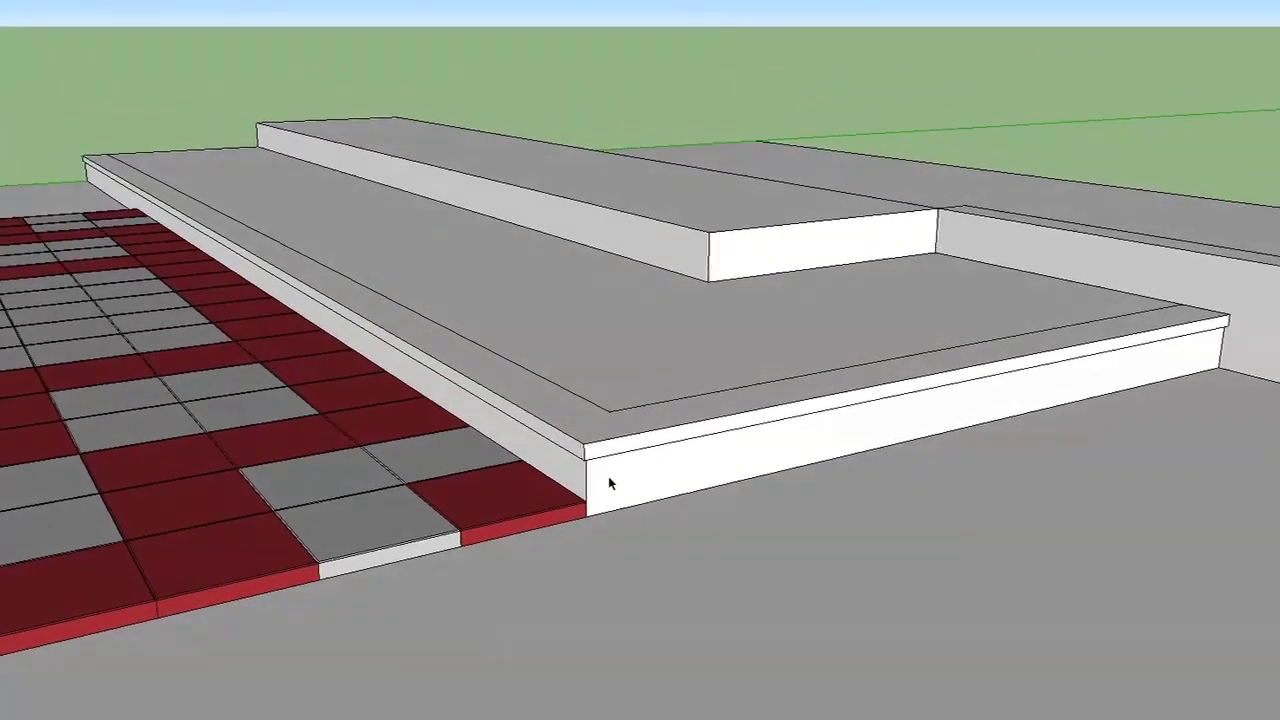
{"action": "scroll", "coordinate": [600, 478], "scroll_direction": "up", "scroll_amount": 3}
{"action": "mouse_move", "coordinate": [598, 468]}
{"action": "middle_mouse_down"}
{"action": "mouse_move", "coordinate": [579, 449]}
{"action": "mouse_move", "coordinate": [589, 409]}
{"action": "mouse_move", "coordinate": [566, 338]}
{"action": "middle_mouse_up"}
{"action": "scroll", "coordinate": [566, 345], "scroll_direction": "down", "scroll_amount": 1}
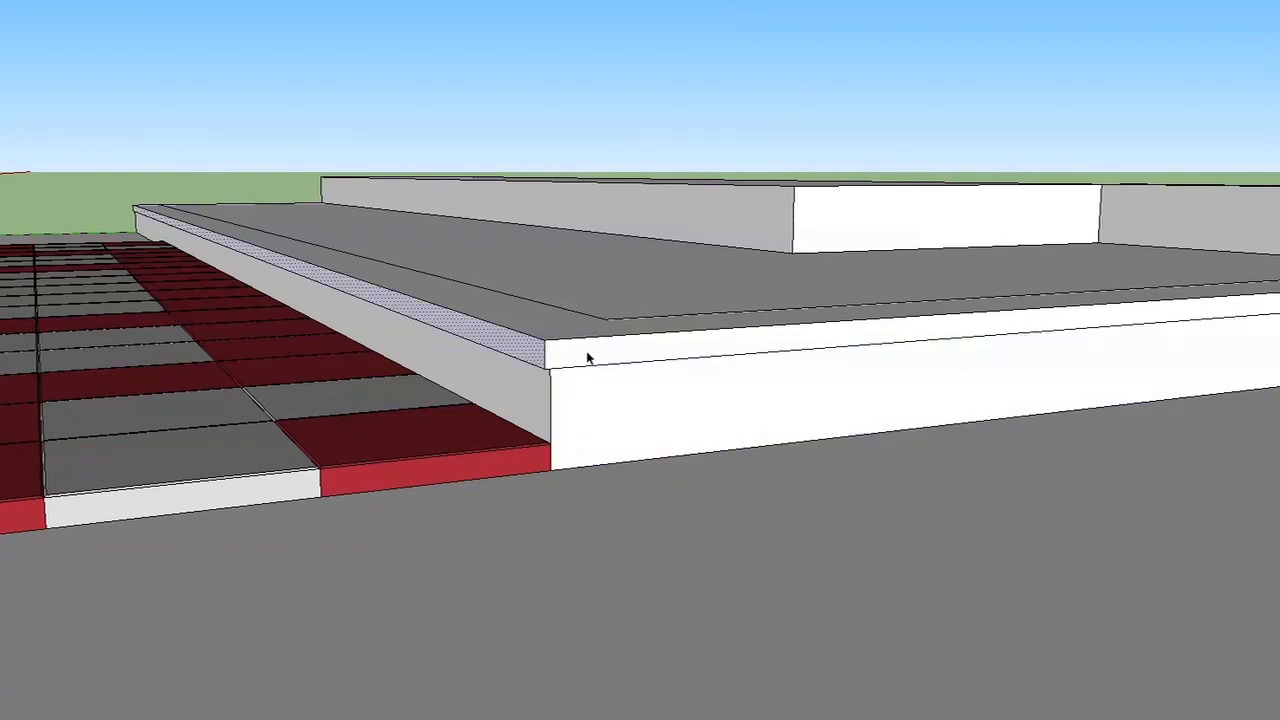
{"action": "middle_click_drag", "start_coordinate": [594, 400], "coordinate": [632, 449]}
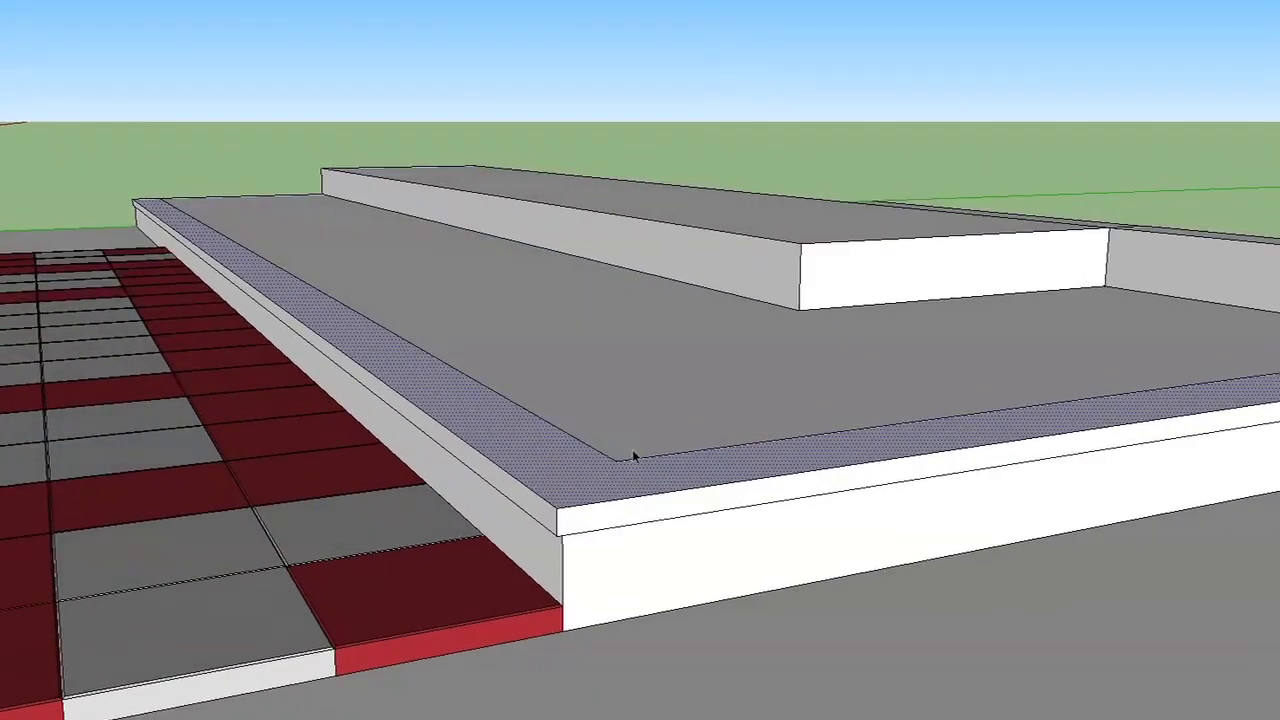
{"action": "mouse_move", "coordinate": [604, 107]}
{"action": "middle_mouse_down"}
{"action": "mouse_move", "coordinate": [752, 310]}
{"action": "mouse_move", "coordinate": [766, 363]}
{"action": "mouse_move", "coordinate": [846, 426]}
{"action": "mouse_move", "coordinate": [871, 551]}
{"action": "mouse_move", "coordinate": [814, 405]}
{"action": "middle_mouse_up"}
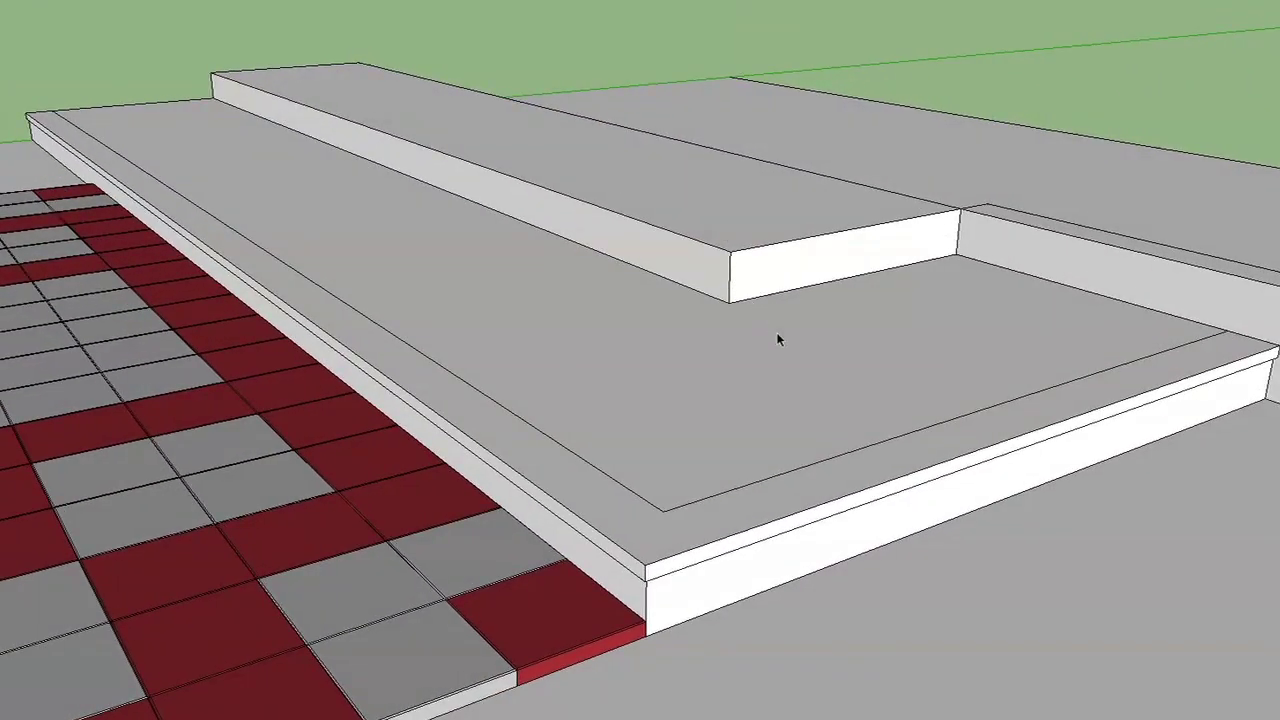
{"action": "key", "text": "b"}
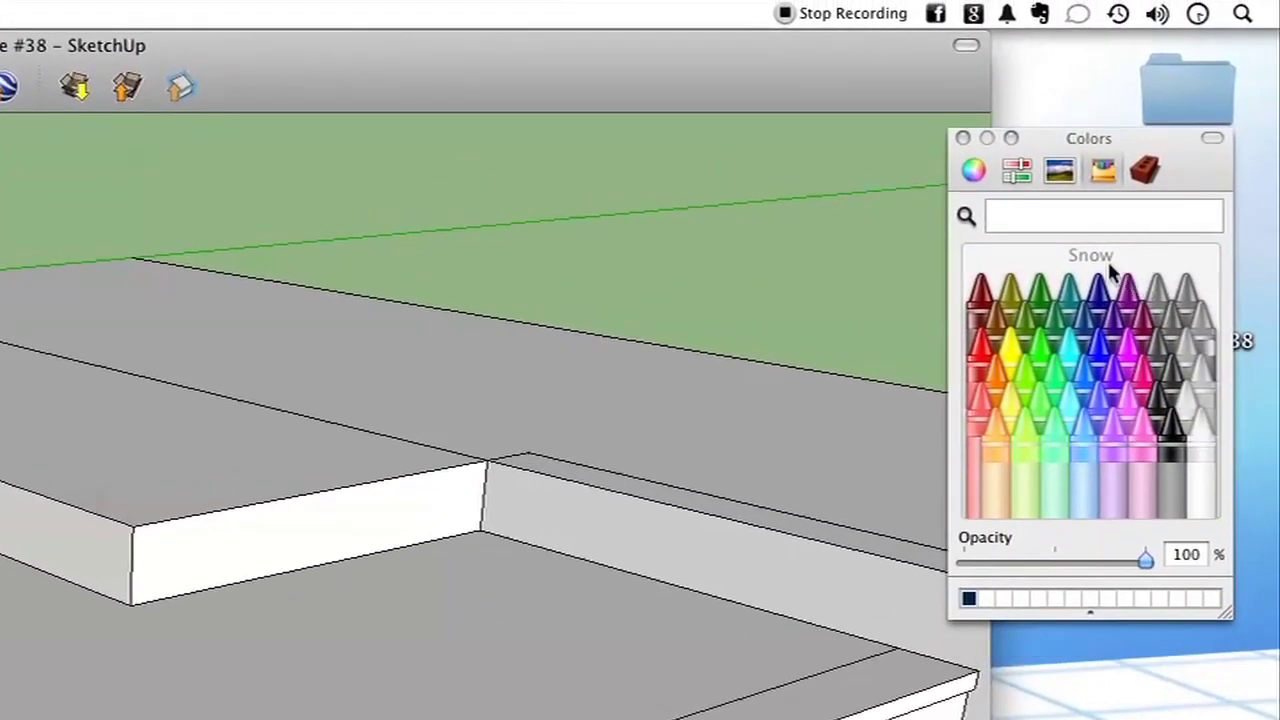
- Load the Stone material collection and pick a rough stone texture as the paint
{"action": "left_click", "coordinate": [1145, 170]}
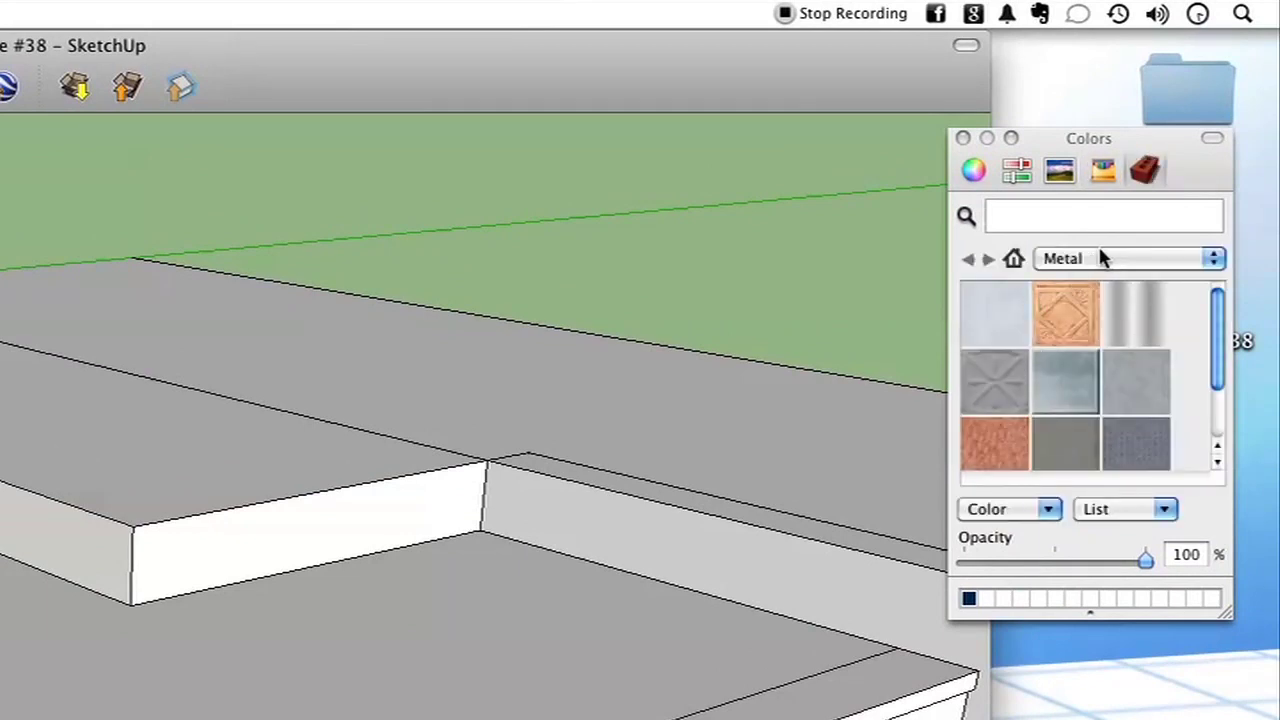
{"action": "left_click", "coordinate": [1145, 259]}
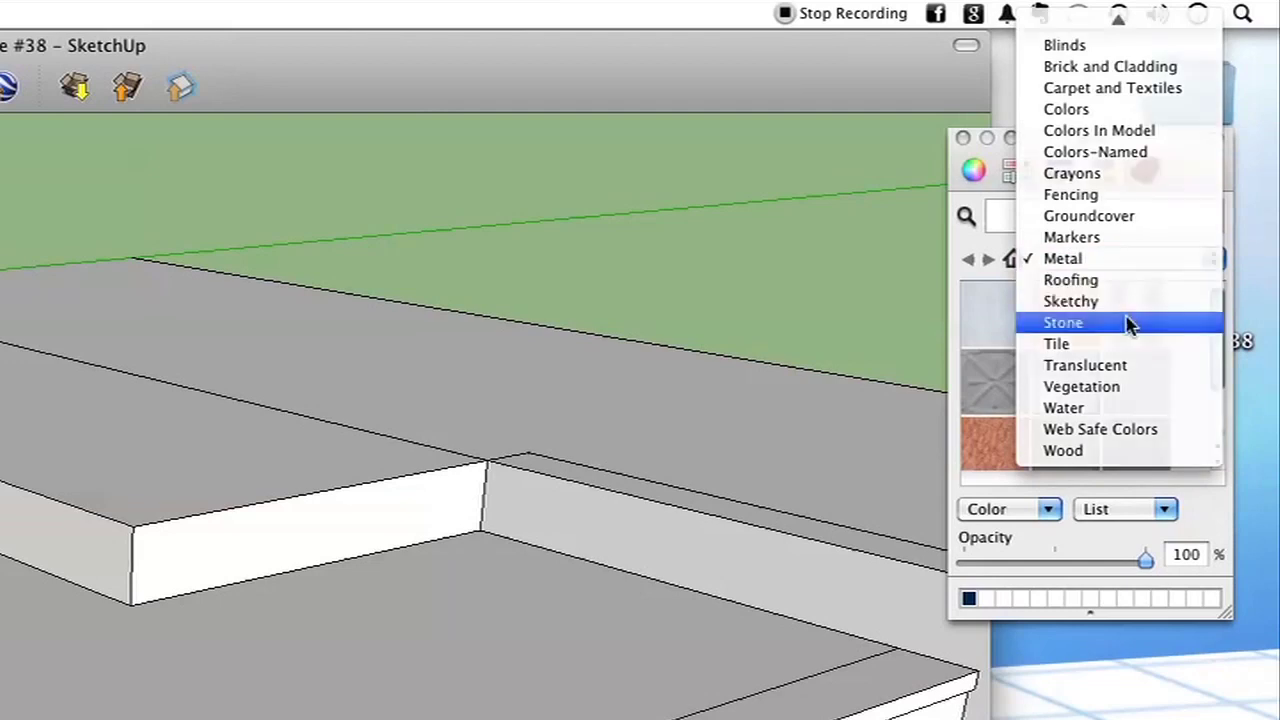
{"action": "left_click", "coordinate": [1128, 323]}
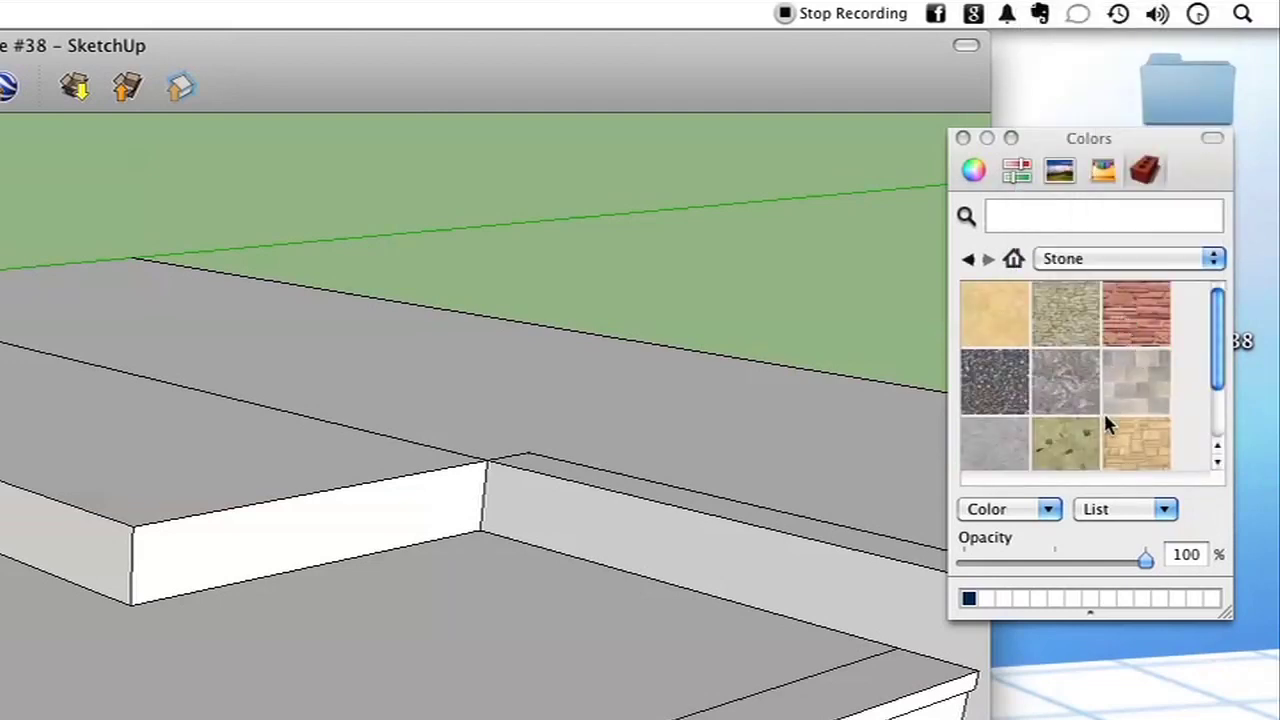
{"action": "left_click_drag", "start_coordinate": [1214, 366], "coordinate": [1203, 380]}
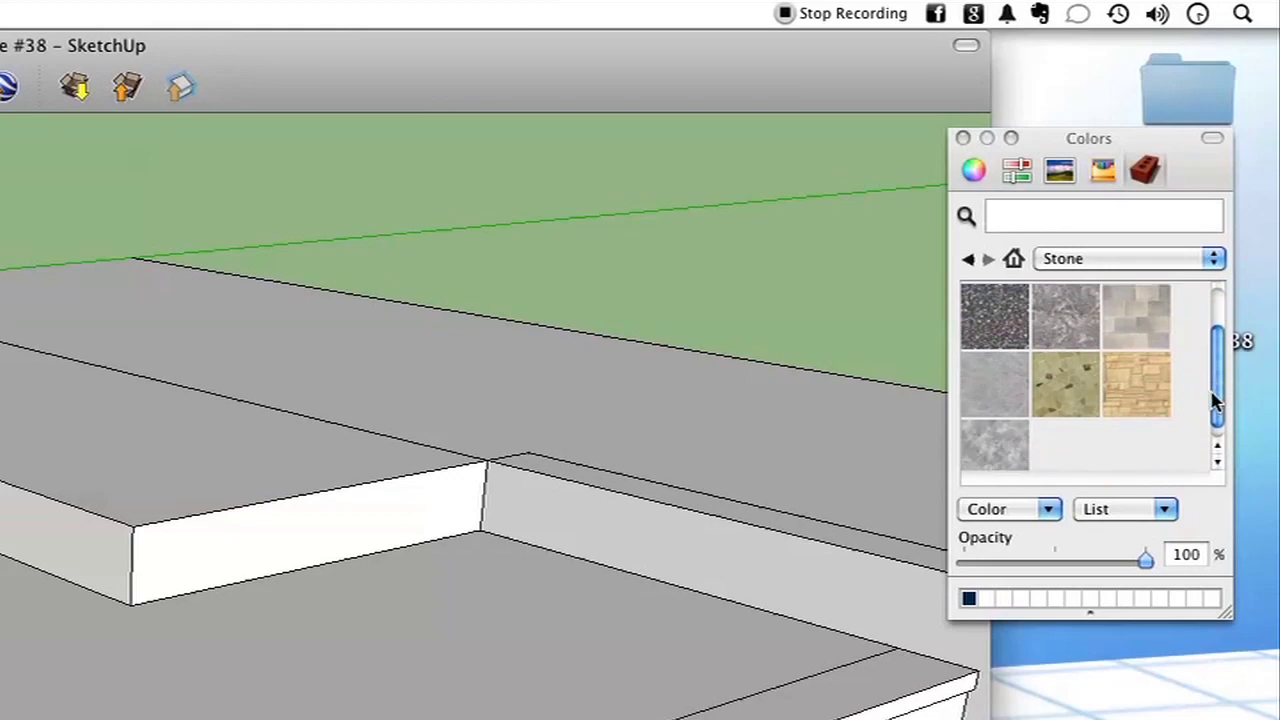
{"action": "scroll", "coordinate": [1203, 380], "scroll_direction": "up", "scroll_amount": 2}
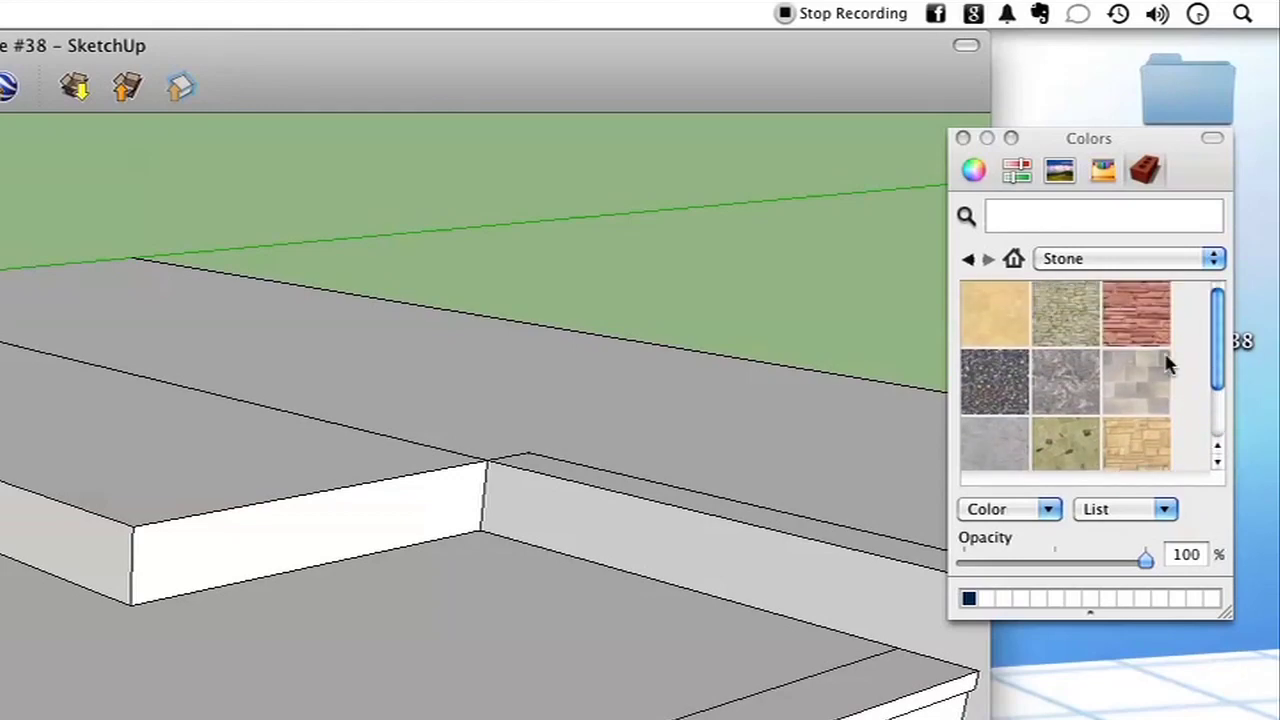
{"action": "left_click", "coordinate": [1066, 318]}
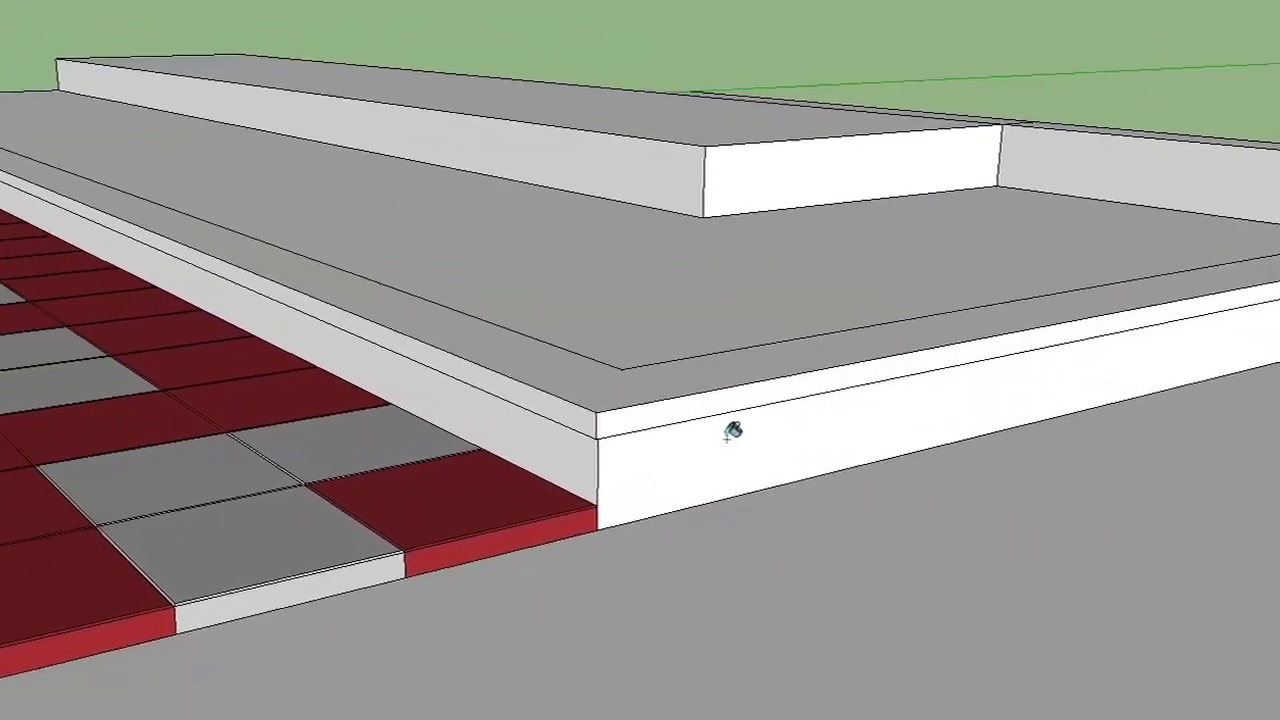
- Paint the lower platform's walls grey marble and its rim strip brown stone
{"action": "left_click", "coordinate": [800, 430]}
{"action": "scroll", "coordinate": [980, 514], "scroll_direction": "down", "scroll_amount": 1}
{"action": "scroll", "coordinate": [980, 514], "scroll_direction": "down", "scroll_amount": 2}
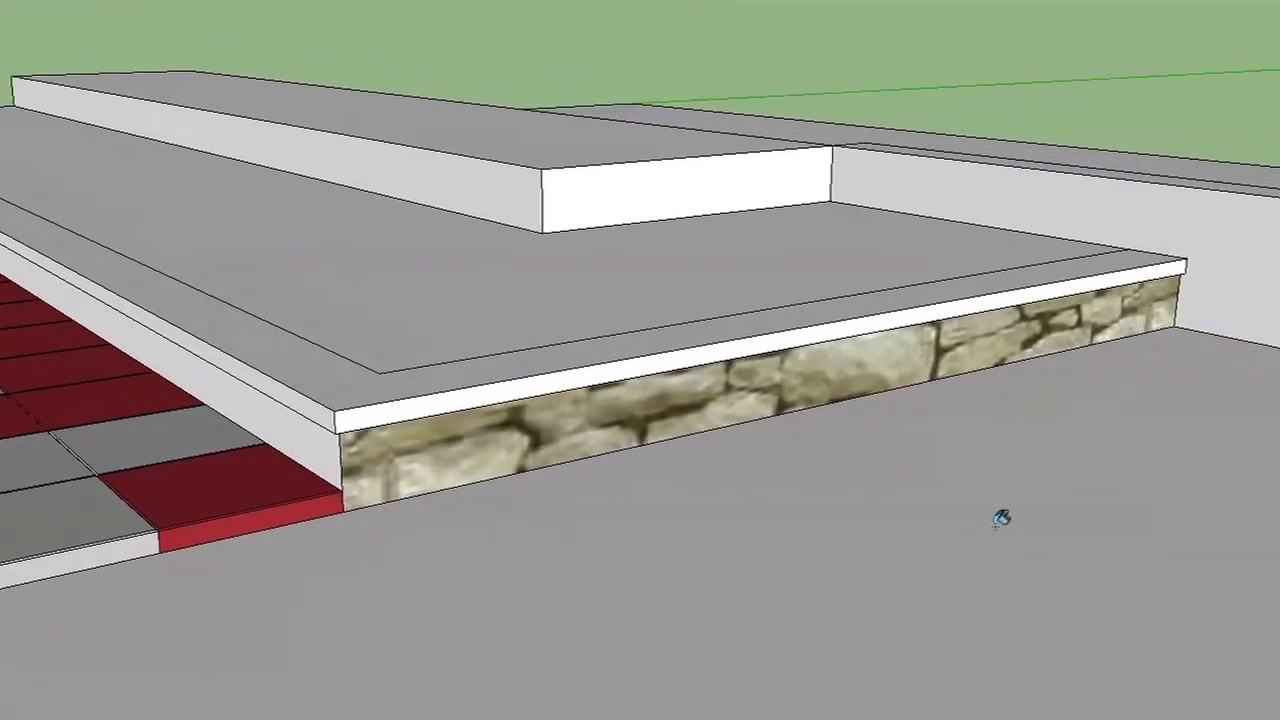
{"action": "scroll", "coordinate": [1000, 517], "scroll_direction": "down", "scroll_amount": 1}
{"action": "scroll", "coordinate": [1005, 512], "scroll_direction": "down", "scroll_amount": 1}
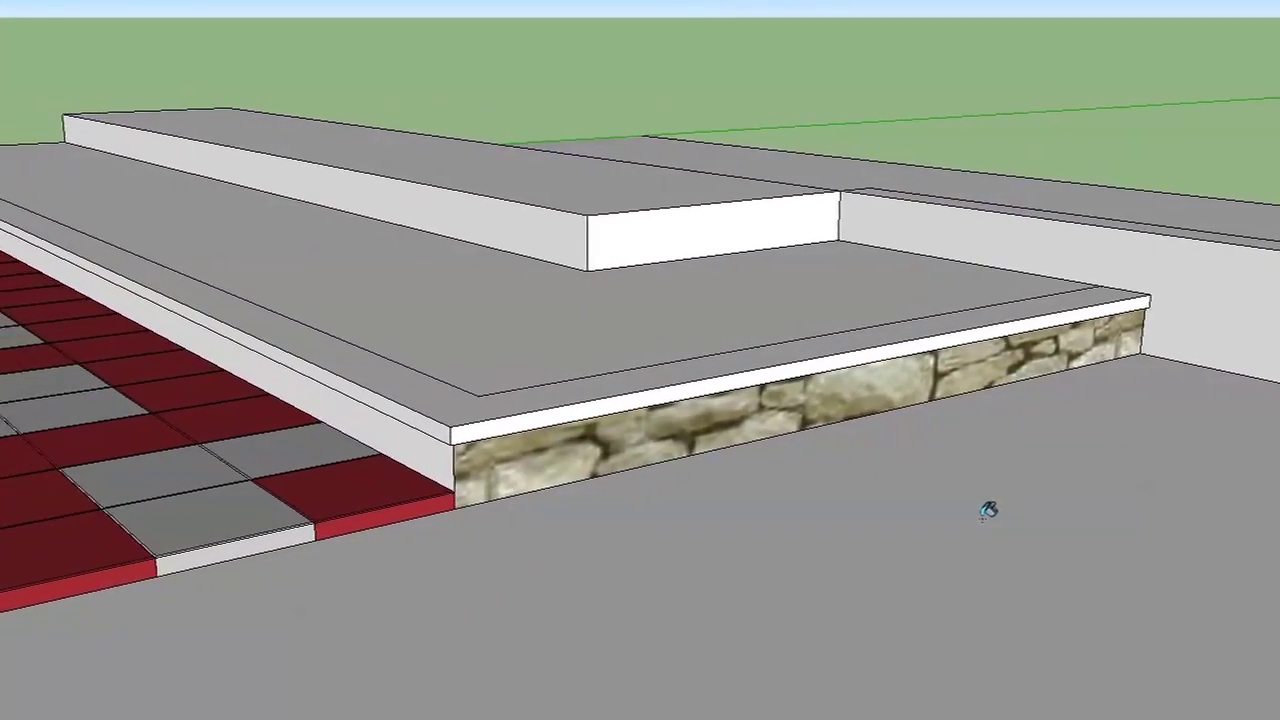
{"action": "left_click", "coordinate": [634, 460]}
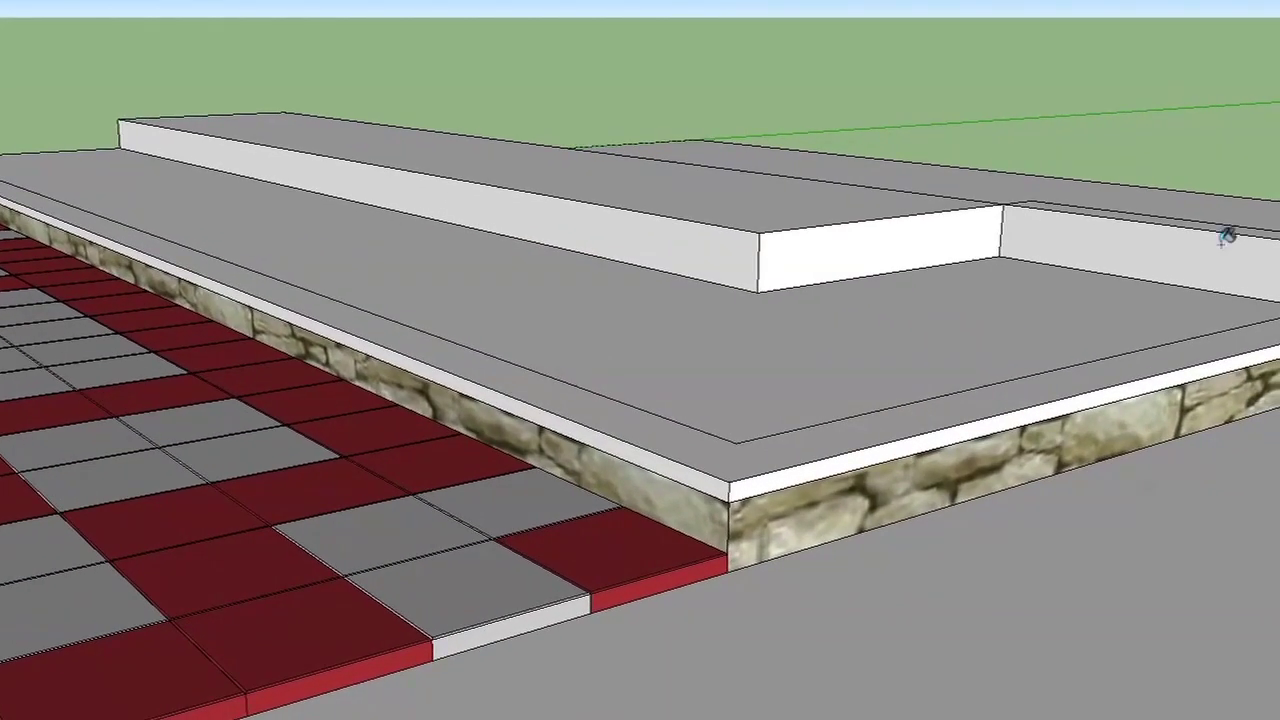
{"action": "left_click", "coordinate": [886, 478]}
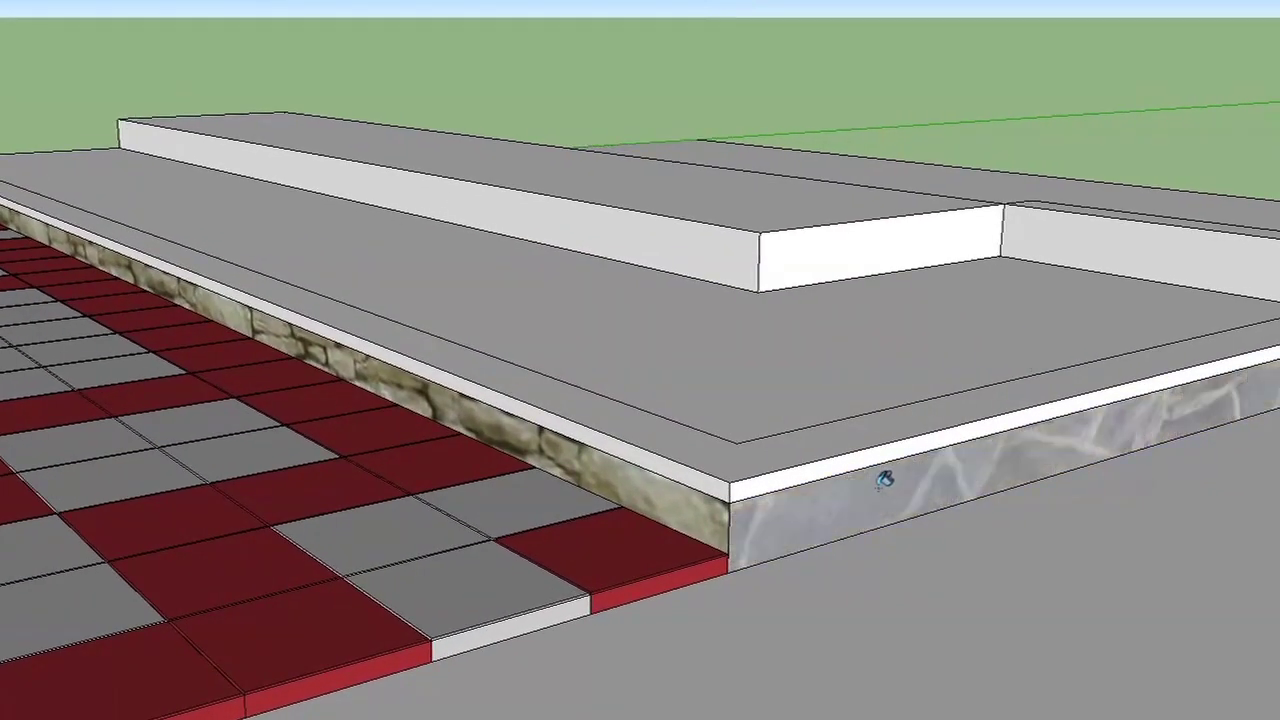
{"action": "left_click", "coordinate": [706, 511]}
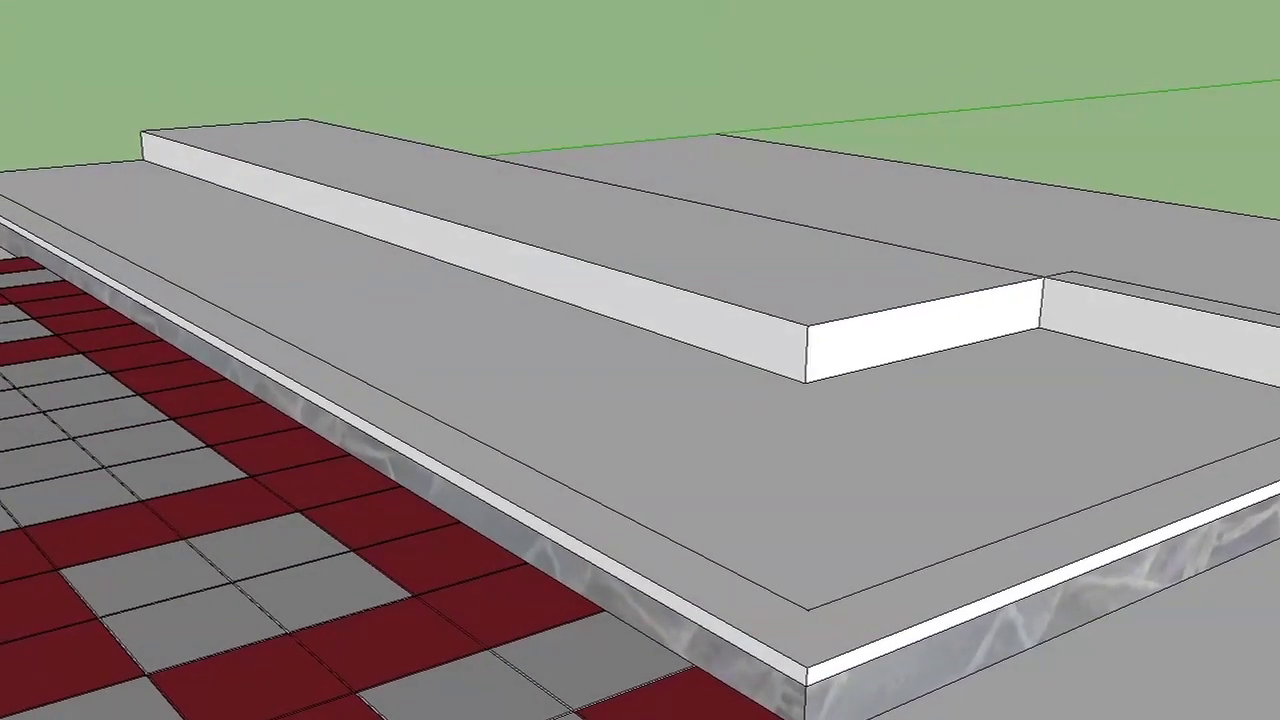
{"action": "left_click", "coordinate": [872, 603]}
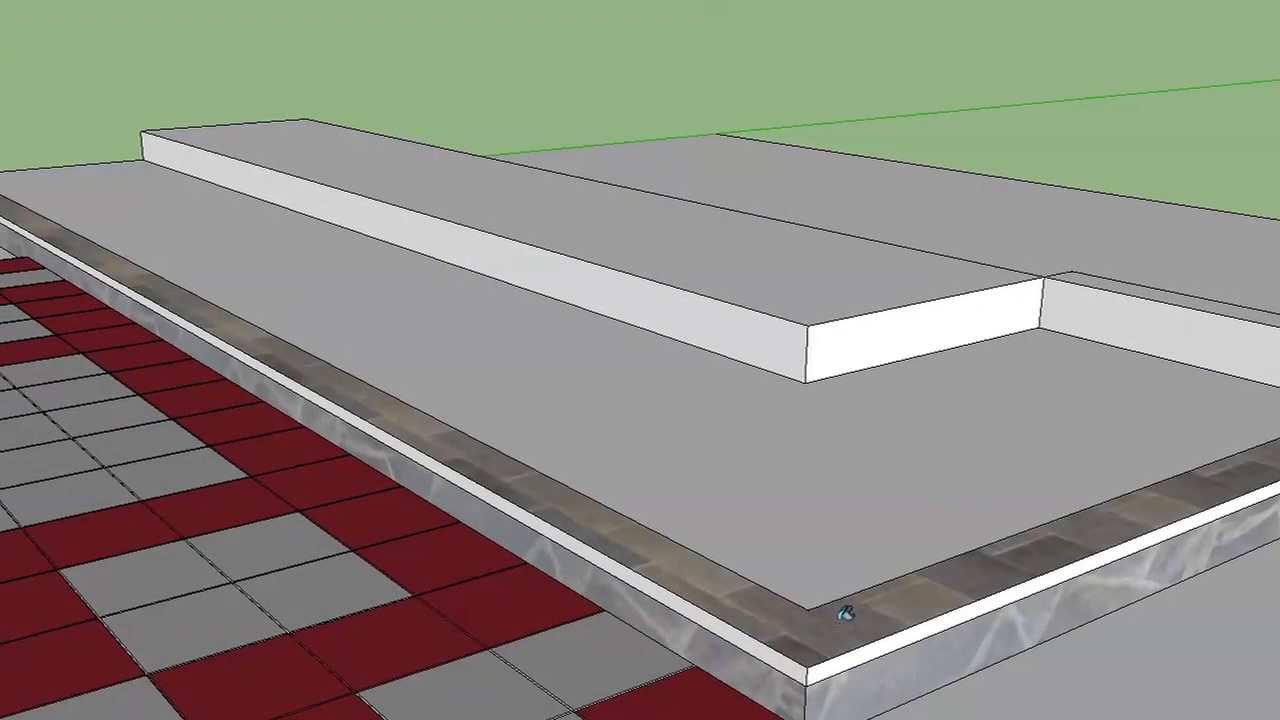
- Paint the curb's front face marble and its top strip stone
{"action": "left_click", "coordinate": [757, 640]}
{"action": "left_click", "coordinate": [875, 647]}
{"action": "mouse_move", "coordinate": [875, 647]}
{"action": "middle_mouse_down"}
{"action": "mouse_move", "coordinate": [846, 651]}
{"action": "mouse_move", "coordinate": [617, 443]}
{"action": "mouse_move", "coordinate": [376, 430]}
{"action": "mouse_move", "coordinate": [474, 420]}
{"action": "mouse_move", "coordinate": [448, 447]}
{"action": "middle_mouse_up"}
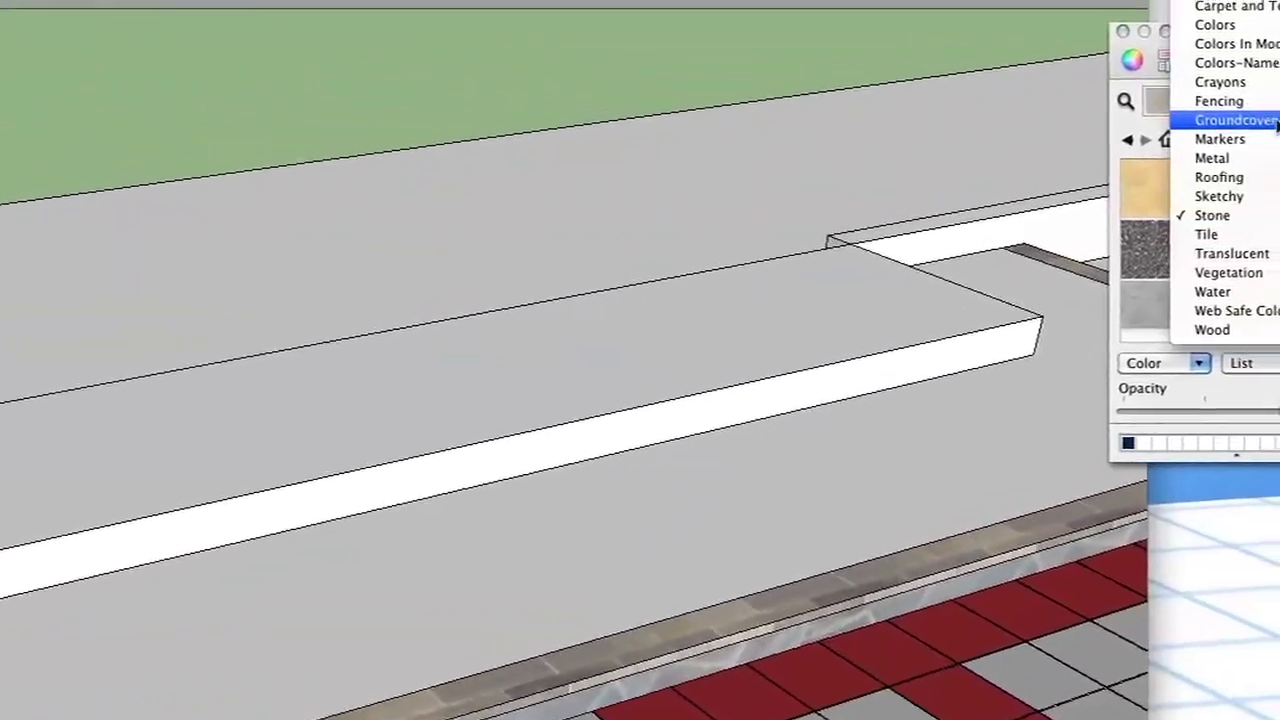
- Paint the ground below the slab with the first Groundcover gravel material
{"action": "left_click", "coordinate": [1207, 180]}
{"action": "left_click", "coordinate": [1207, 190]}
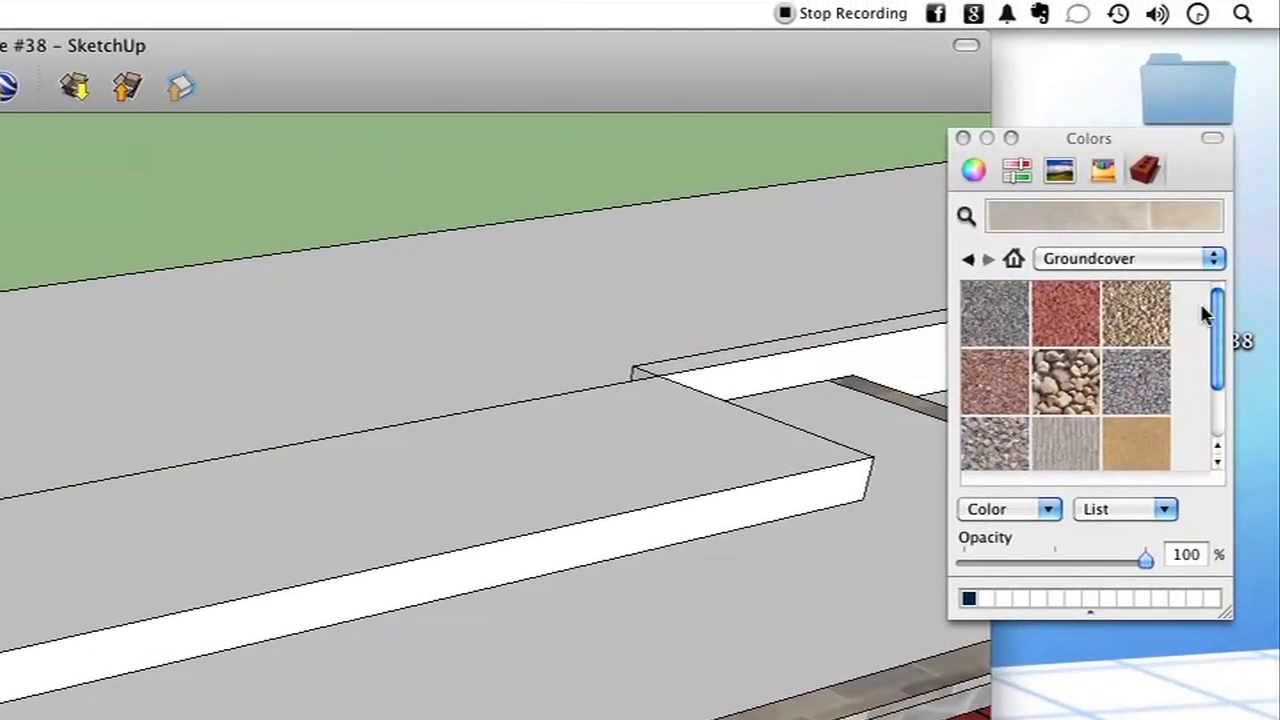
{"action": "scroll", "coordinate": [1205, 313], "scroll_direction": "down", "scroll_amount": 3}
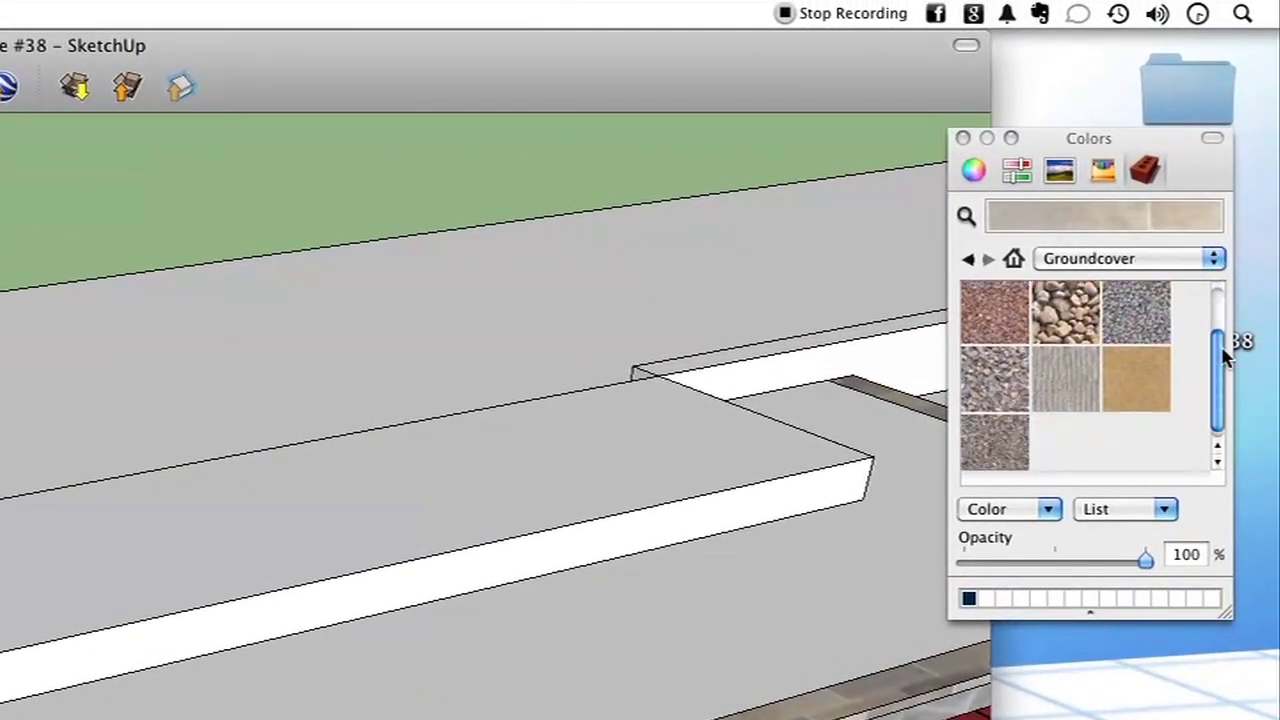
{"action": "left_click_drag", "start_coordinate": [1222, 365], "coordinate": [1213, 289]}
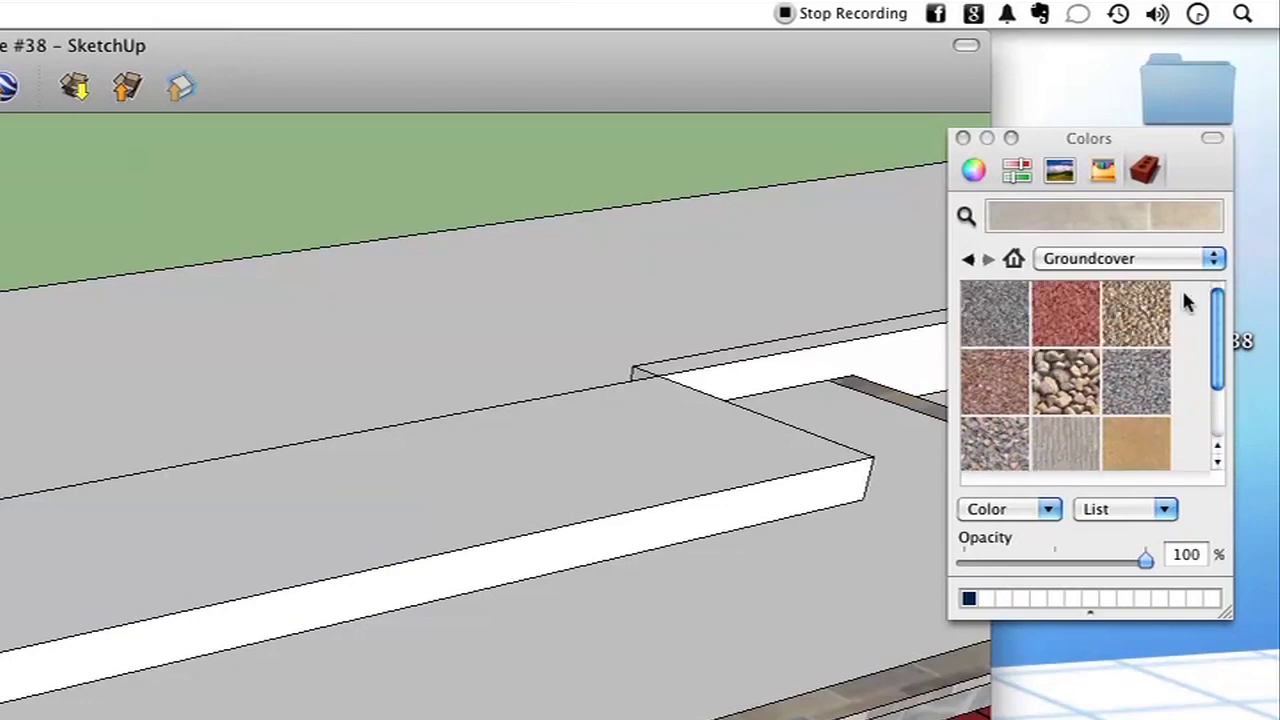
{"action": "left_click", "coordinate": [995, 322]}
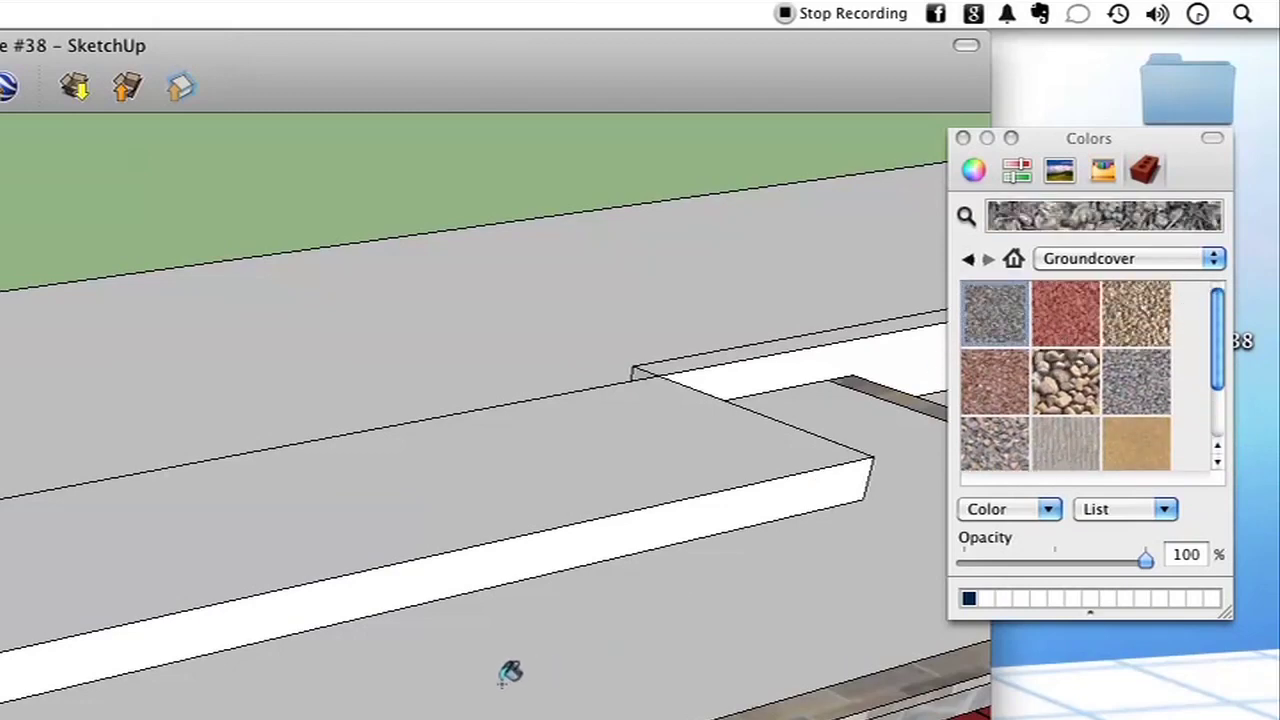
{"action": "left_click", "coordinate": [449, 690]}
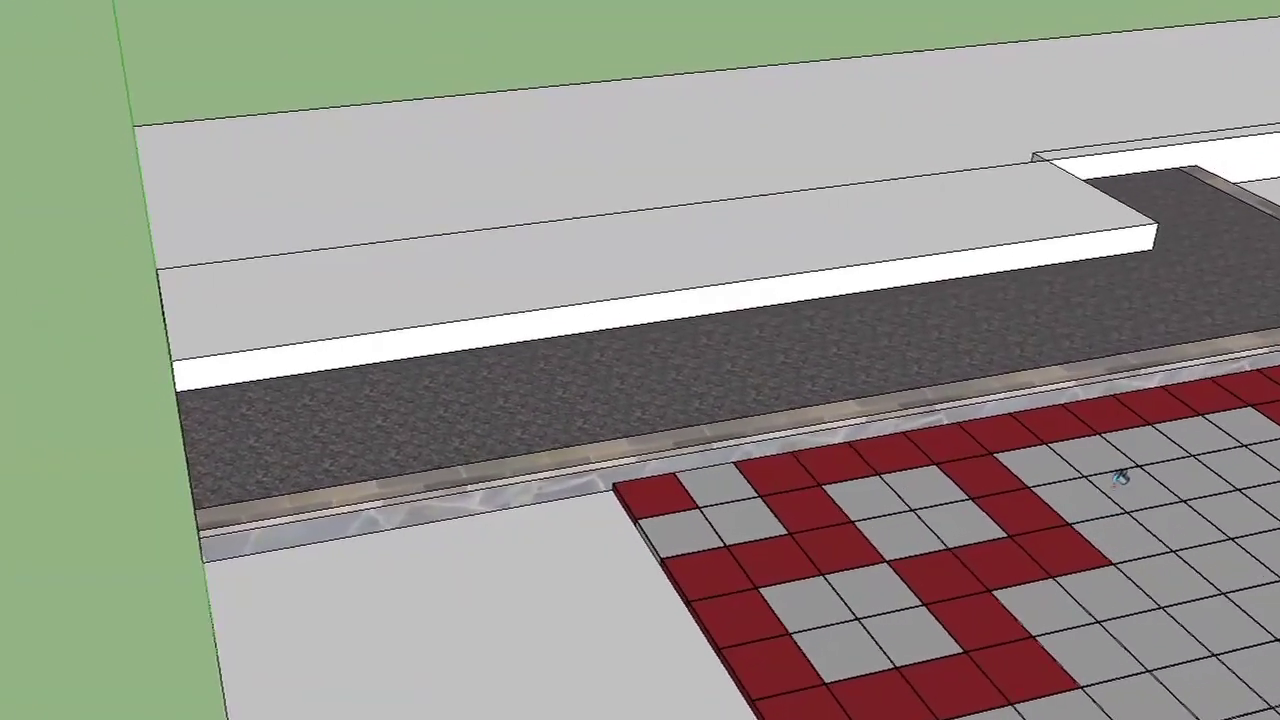
{"action": "middle_click_drag", "start_coordinate": [1100, 510], "coordinate": [1129, 710]}
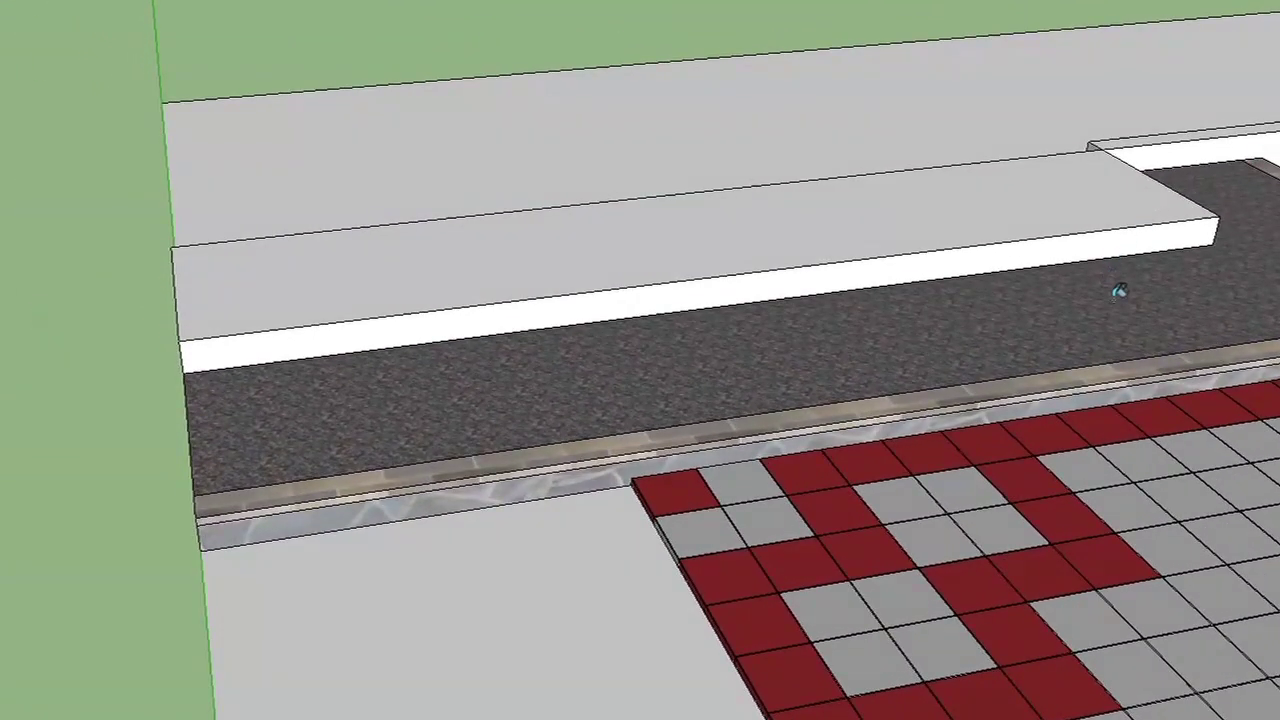
{"action": "middle_click_drag", "start_coordinate": [1134, 420], "coordinate": [1143, 425]}
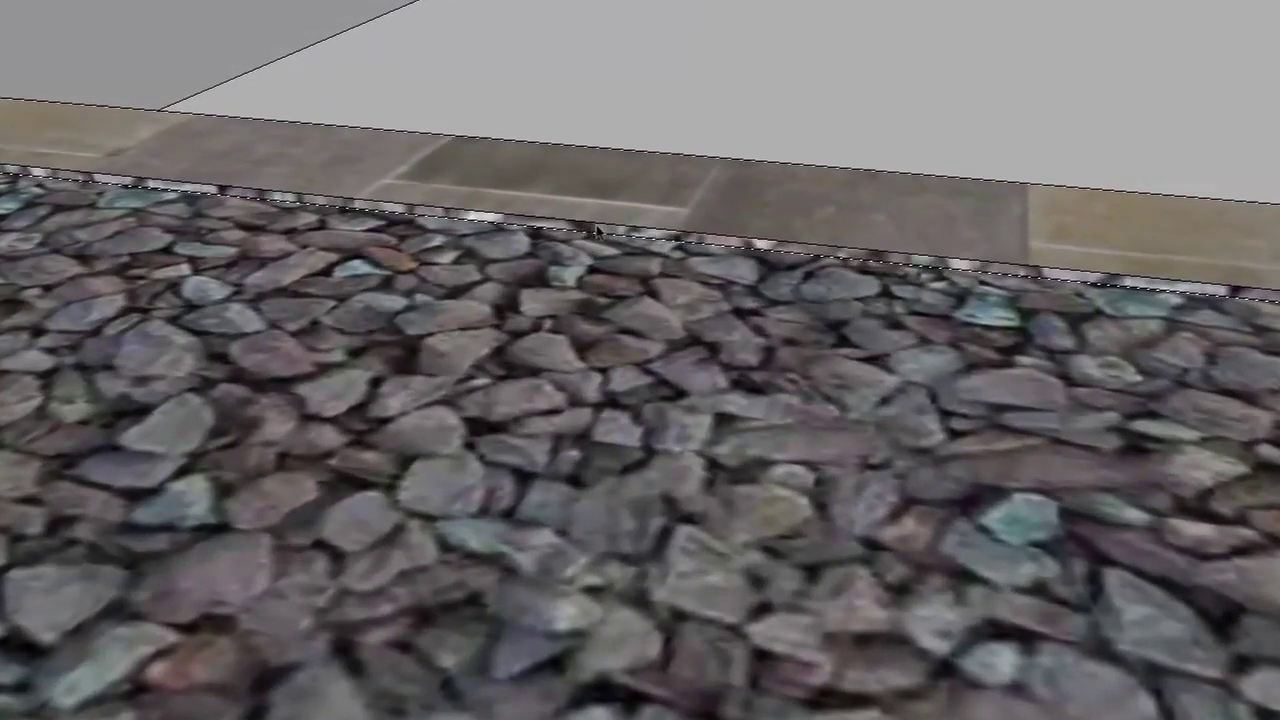
- Paint the thin slanted border face along the gravel plain grey
{"action": "left_click", "coordinate": [594, 231]}
{"action": "left_click", "coordinate": [594, 231]}
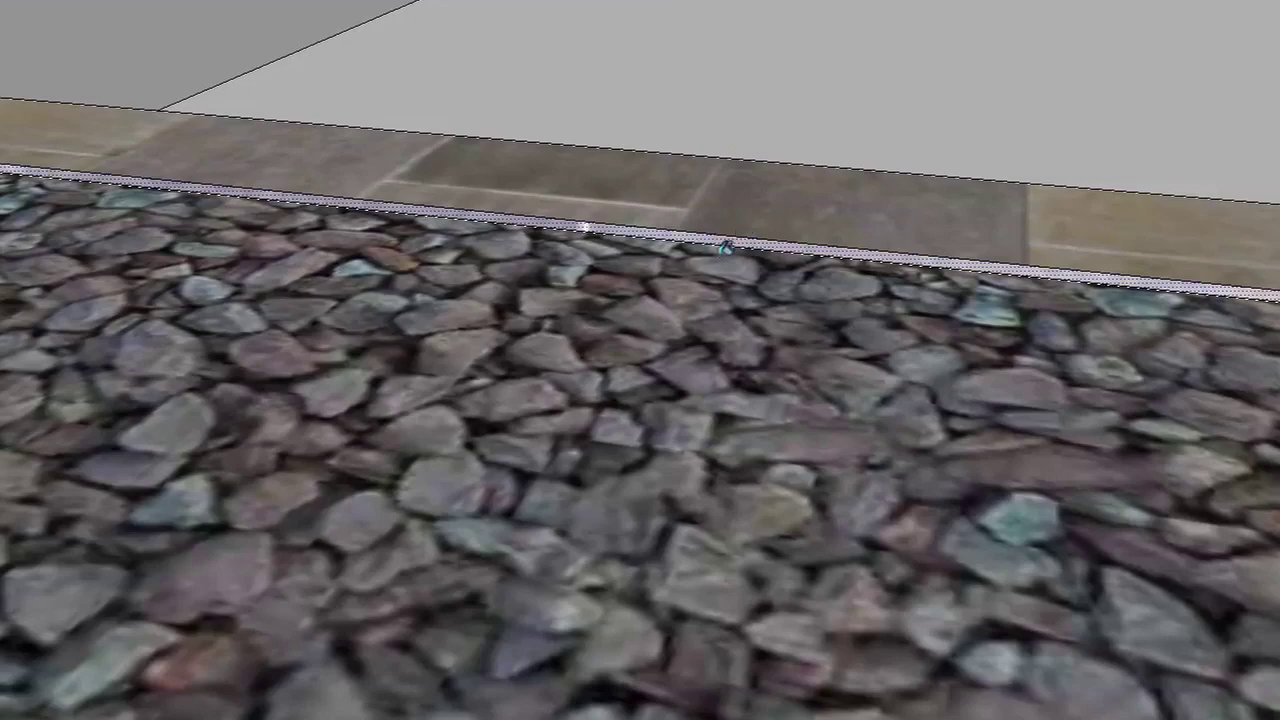
{"action": "scroll", "coordinate": [493, 435], "scroll_direction": "down", "scroll_amount": 3}
{"action": "scroll", "coordinate": [505, 425], "scroll_direction": "down", "scroll_amount": 3}
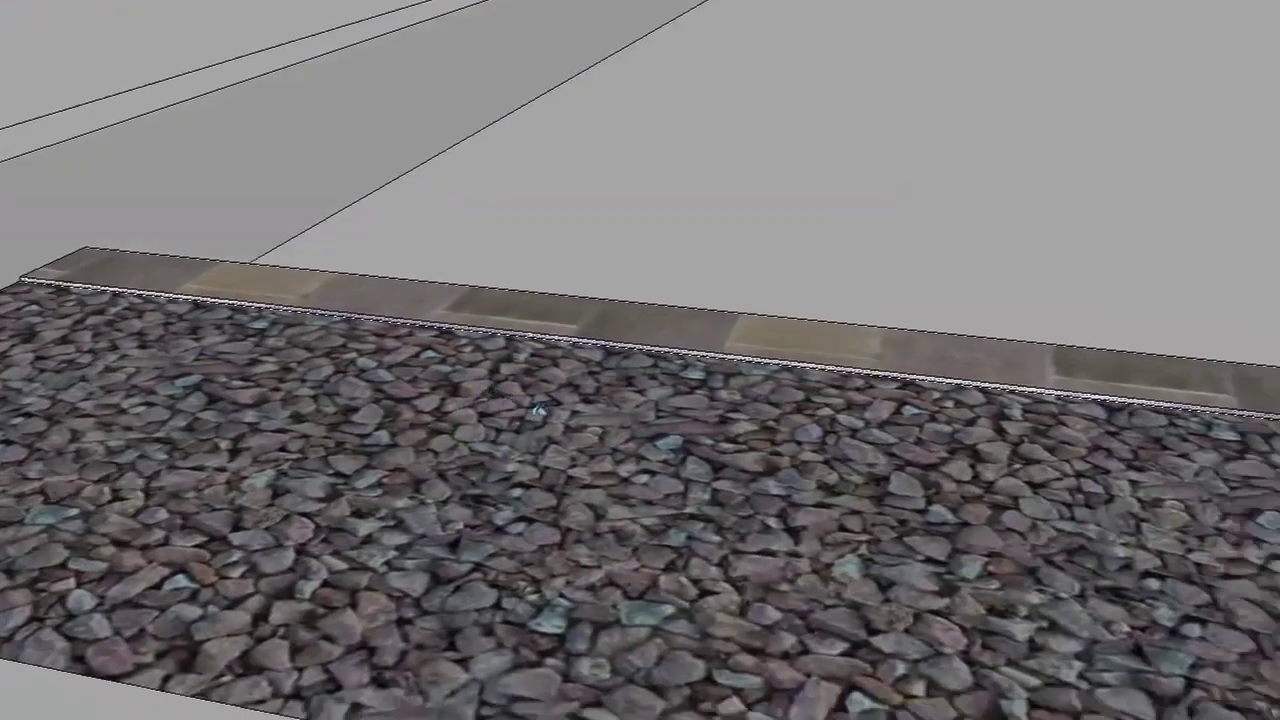
{"action": "scroll", "coordinate": [540, 410], "scroll_direction": "up", "scroll_amount": 2}
{"action": "mouse_move", "coordinate": [547, 404]}
{"action": "middle_mouse_down"}
{"action": "mouse_move", "coordinate": [543, 429]}
{"action": "mouse_move", "coordinate": [857, 214]}
{"action": "mouse_move", "coordinate": [920, 127]}
{"action": "middle_mouse_up"}
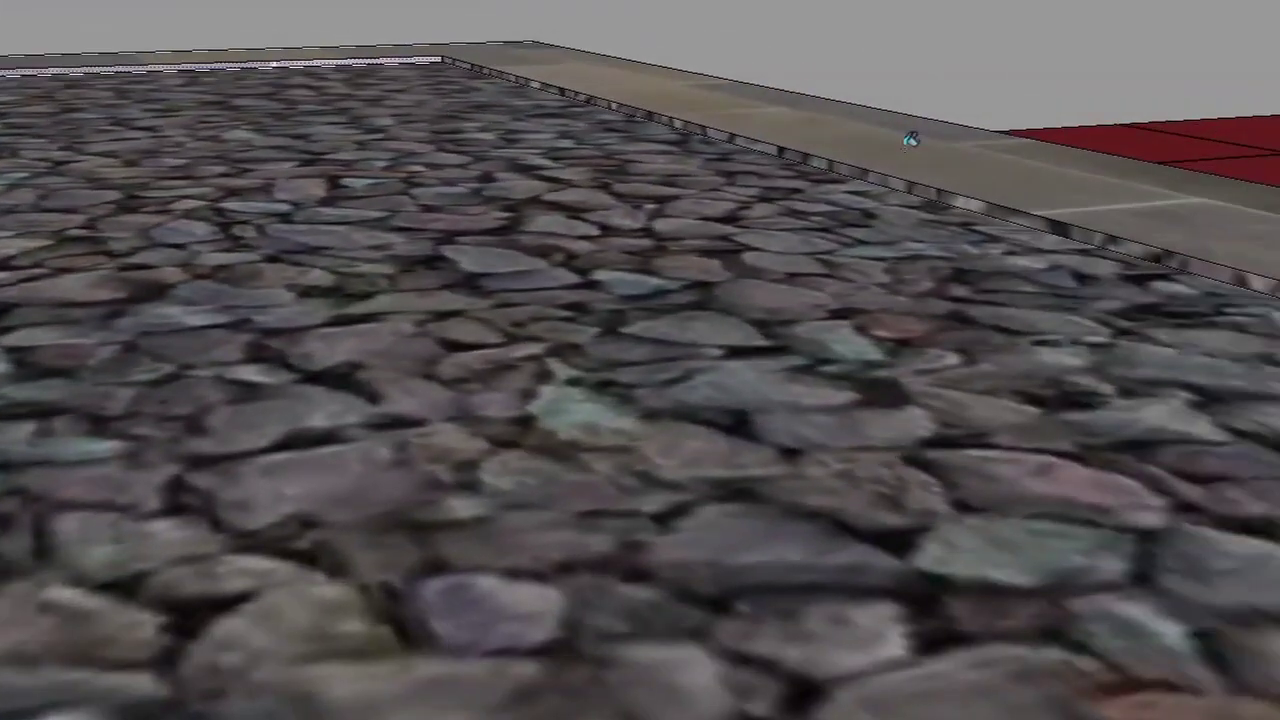
{"action": "left_click", "coordinate": [890, 171]}
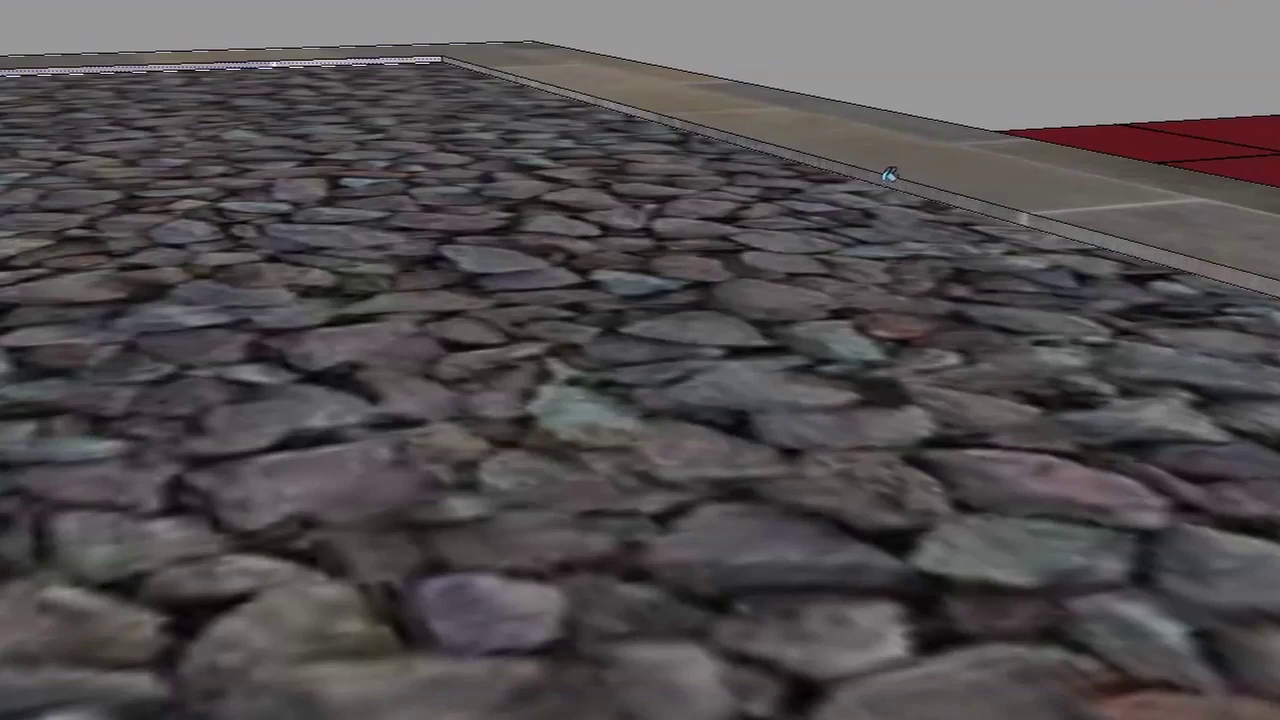
{"action": "scroll", "coordinate": [821, 174], "scroll_direction": "down", "scroll_amount": 3}
{"action": "middle_click_drag", "start_coordinate": [760, 137], "coordinate": [874, 161]}
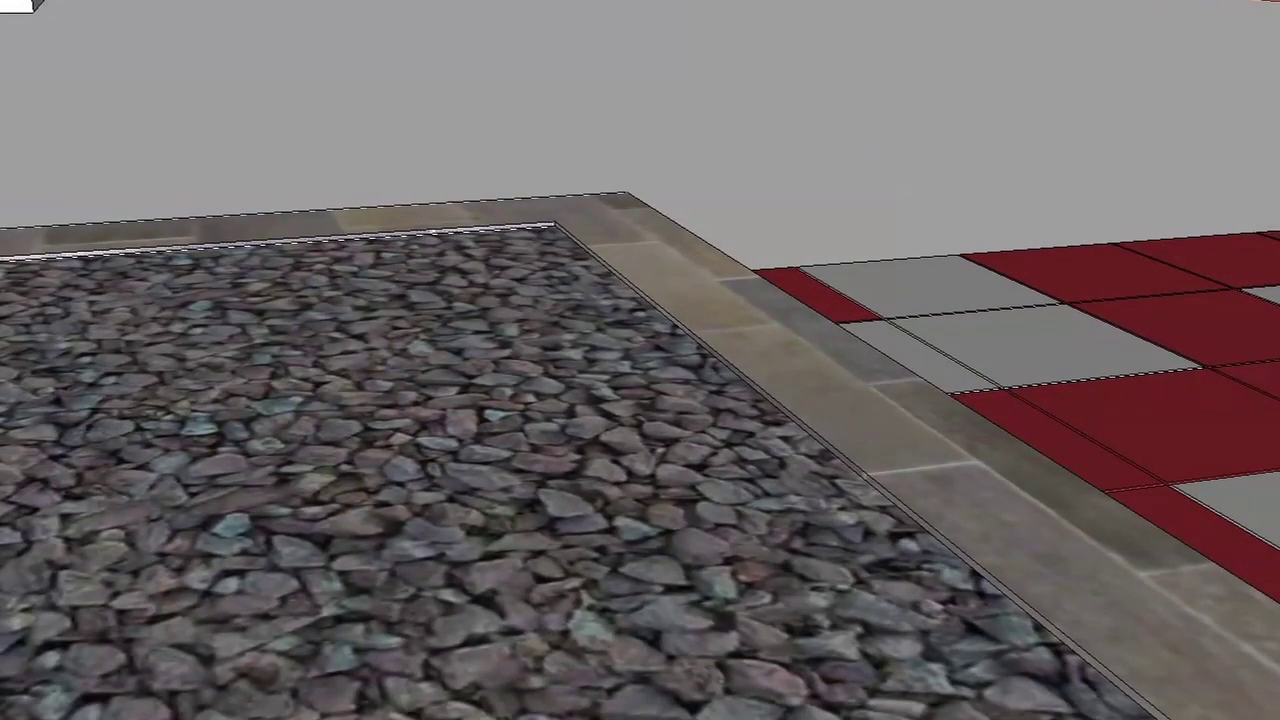
{"action": "scroll", "coordinate": [957, 23], "scroll_direction": "down", "scroll_amount": 2}
{"action": "scroll", "coordinate": [938, 39], "scroll_direction": "down", "scroll_amount": 1}
{"action": "scroll", "coordinate": [936, 40], "scroll_direction": "down", "scroll_amount": 2}
{"action": "mouse_move", "coordinate": [928, 41]}
{"action": "middle_mouse_down"}
{"action": "mouse_move", "coordinate": [916, 58]}
{"action": "mouse_move", "coordinate": [917, 243]}
{"action": "mouse_move", "coordinate": [950, 398]}
{"action": "middle_mouse_up"}
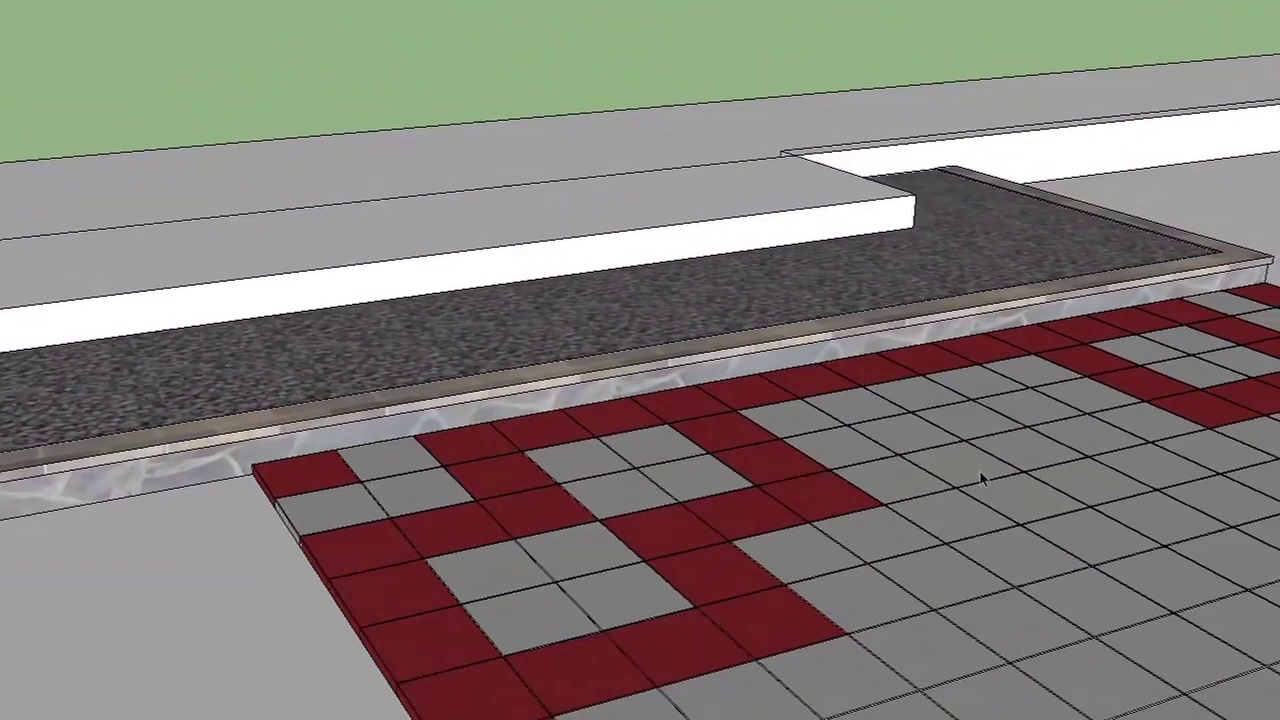
- Inset an offset outline along the upper slab's front and end top edges
{"action": "scroll", "coordinate": [240, 302], "scroll_direction": "up", "scroll_amount": 2}
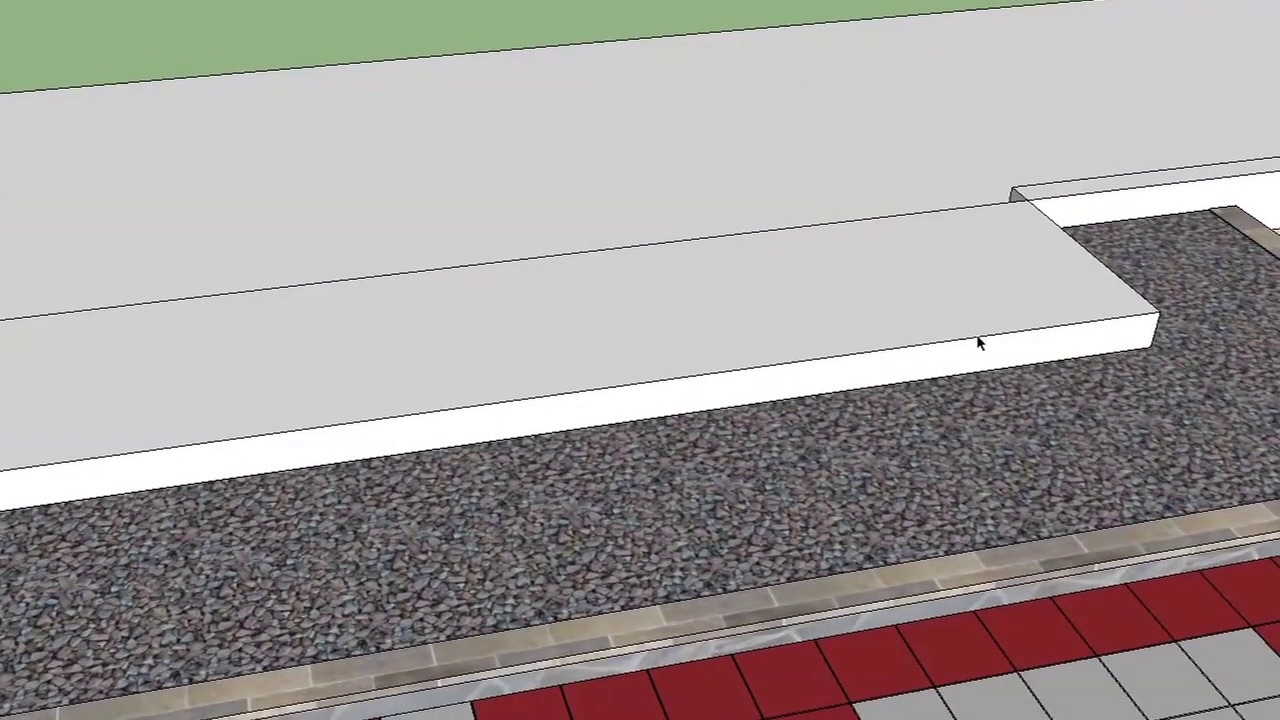
{"action": "left_click", "coordinate": [990, 338]}
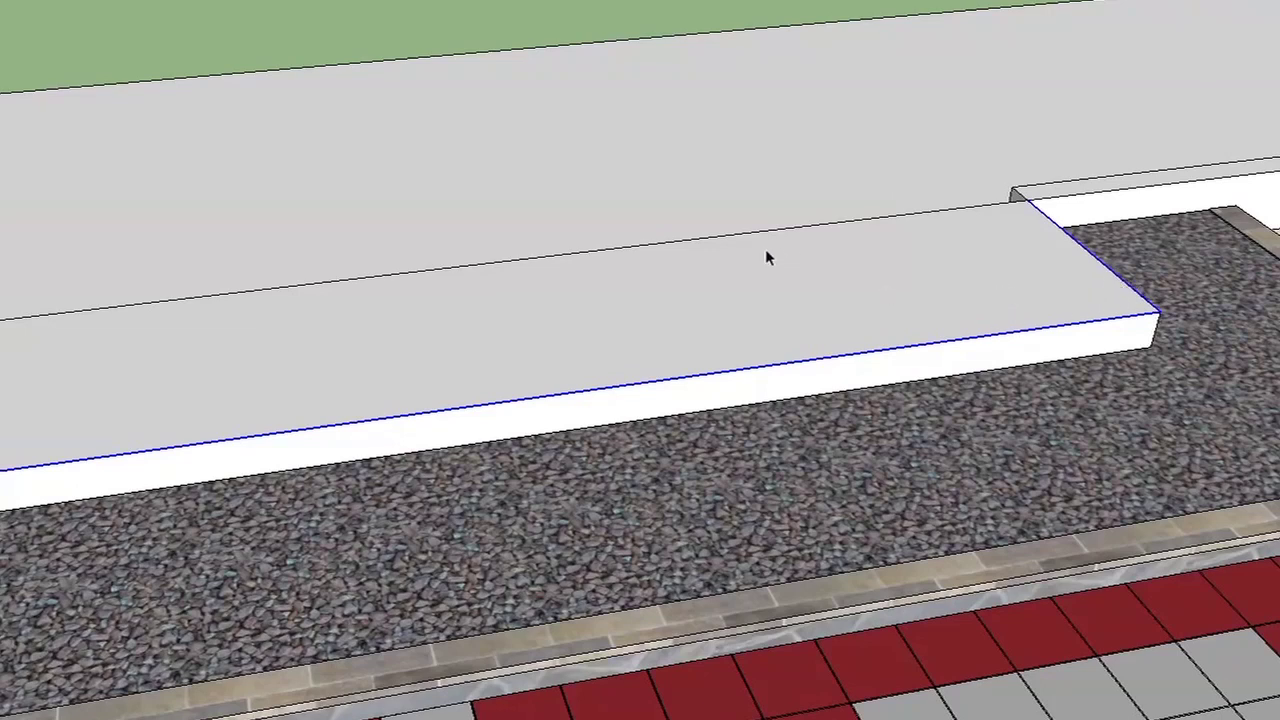
{"action": "left_click", "coordinate": [845, 355]}
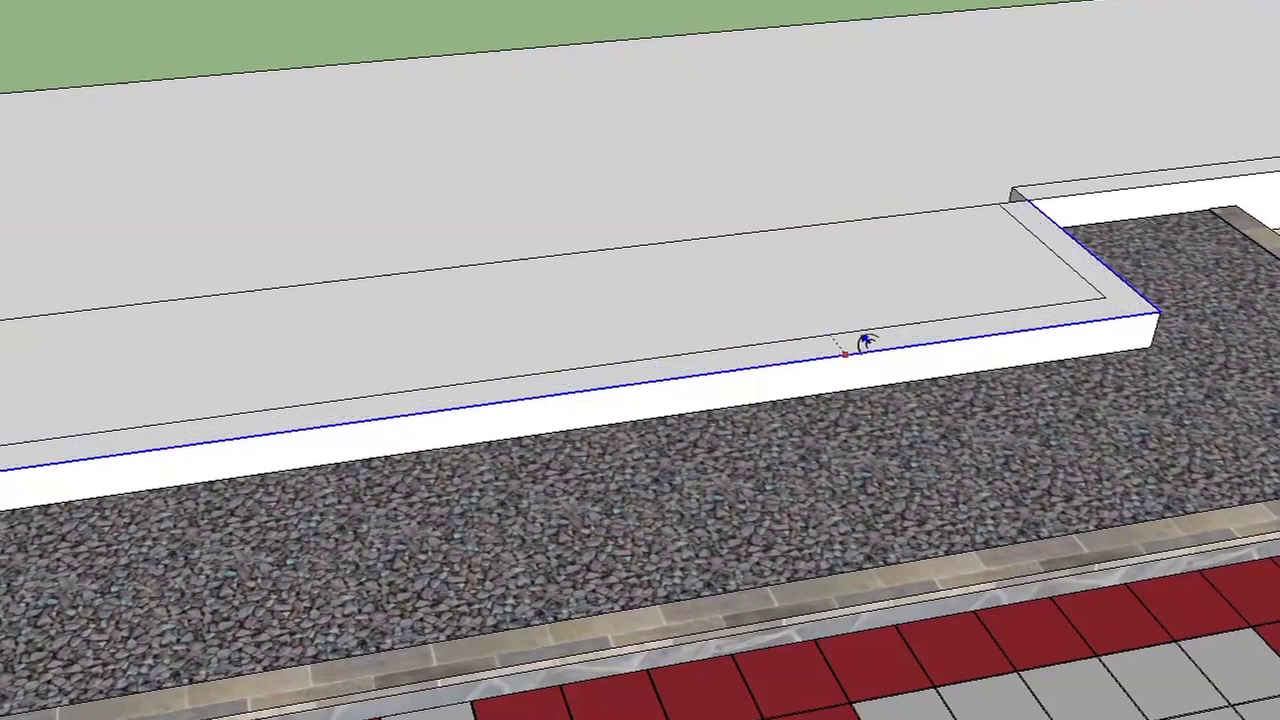
{"action": "left_click", "coordinate": [871, 341]}
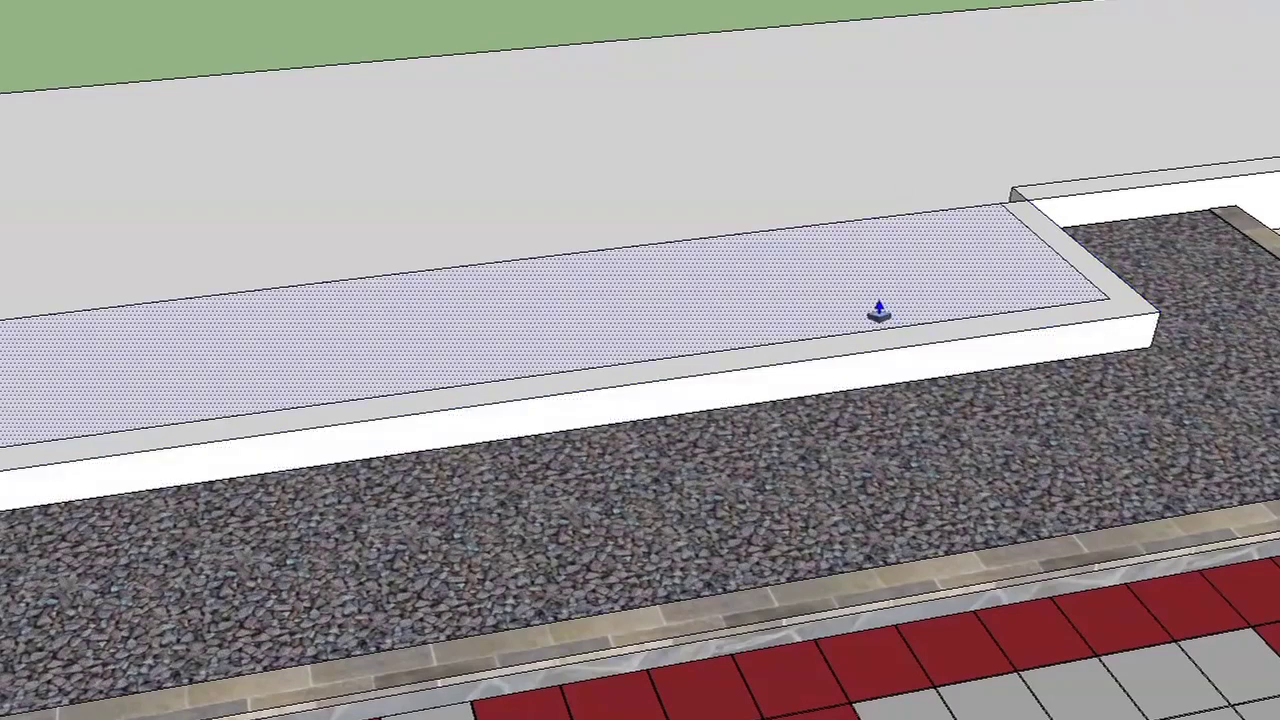
- Push the inset border strip slightly down and reverse its faces
{"action": "left_click", "coordinate": [916, 345]}
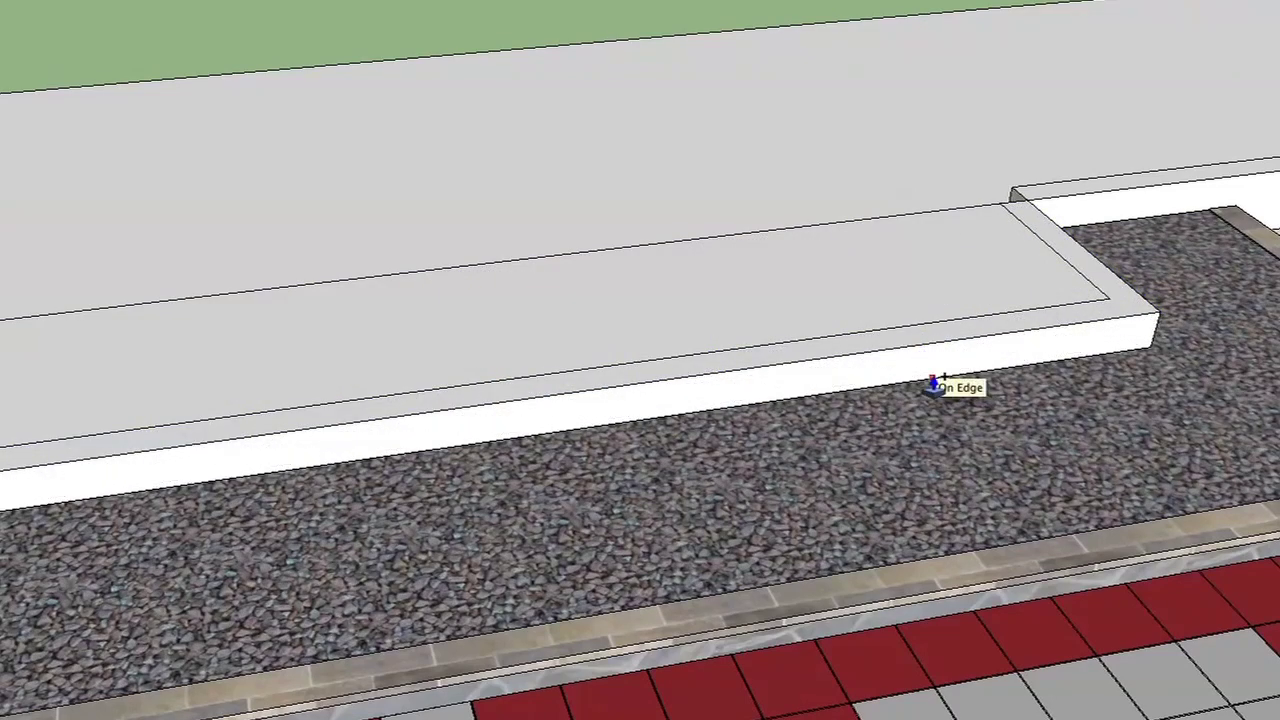
{"action": "left_click", "coordinate": [933, 386]}
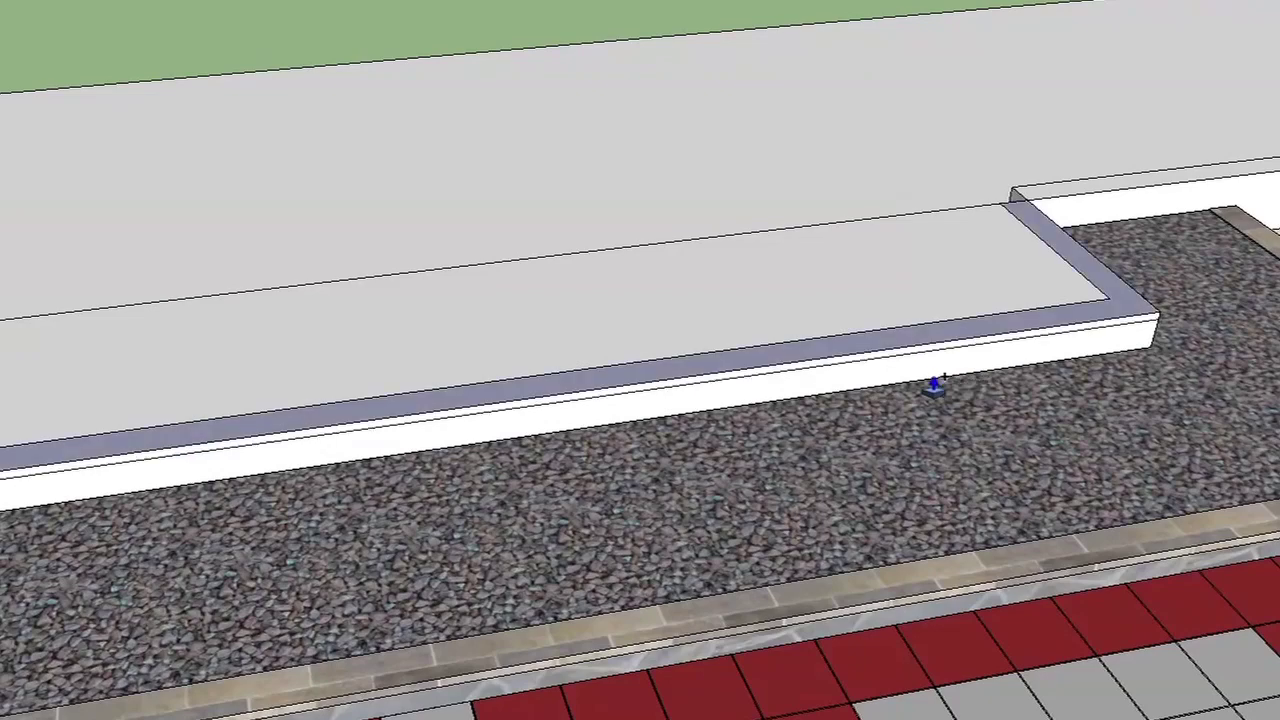
{"action": "right_click", "coordinate": [1128, 308]}
{"action": "left_click", "coordinate": [1160, 475]}
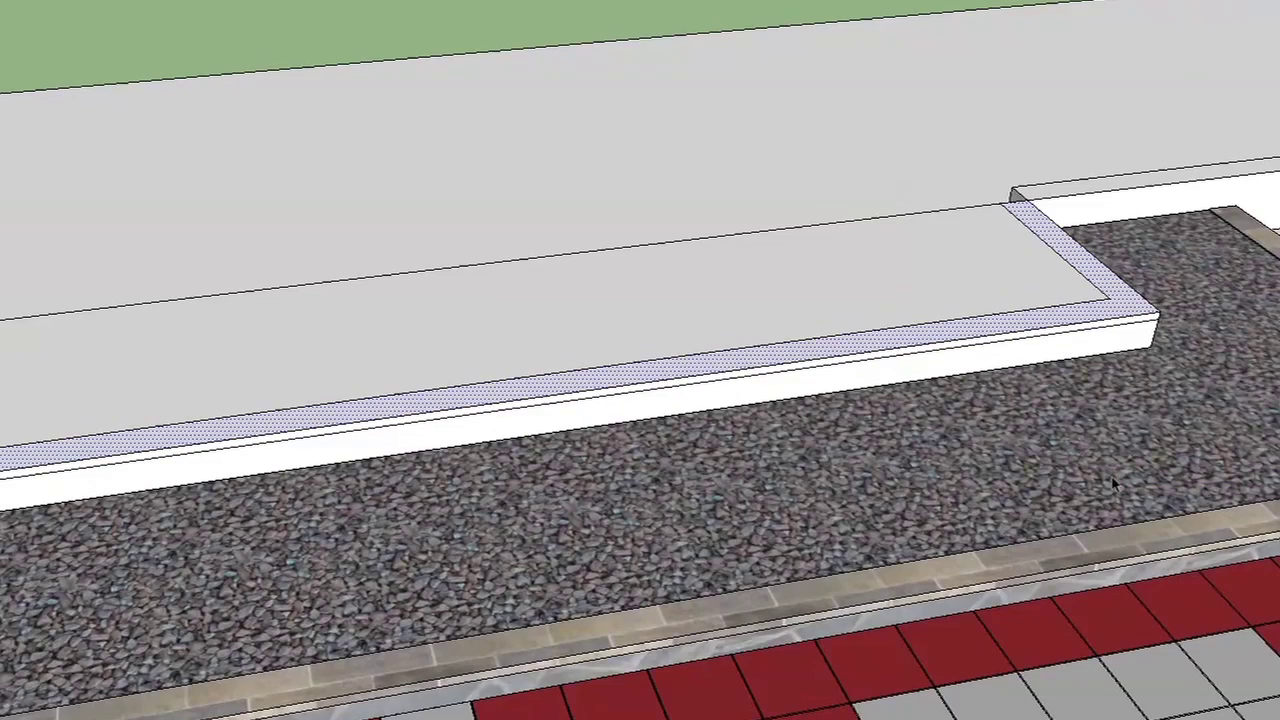
{"action": "key", "text": "p"}
{"action": "scroll", "coordinate": [726, 377], "scroll_direction": "up", "scroll_amount": 1}
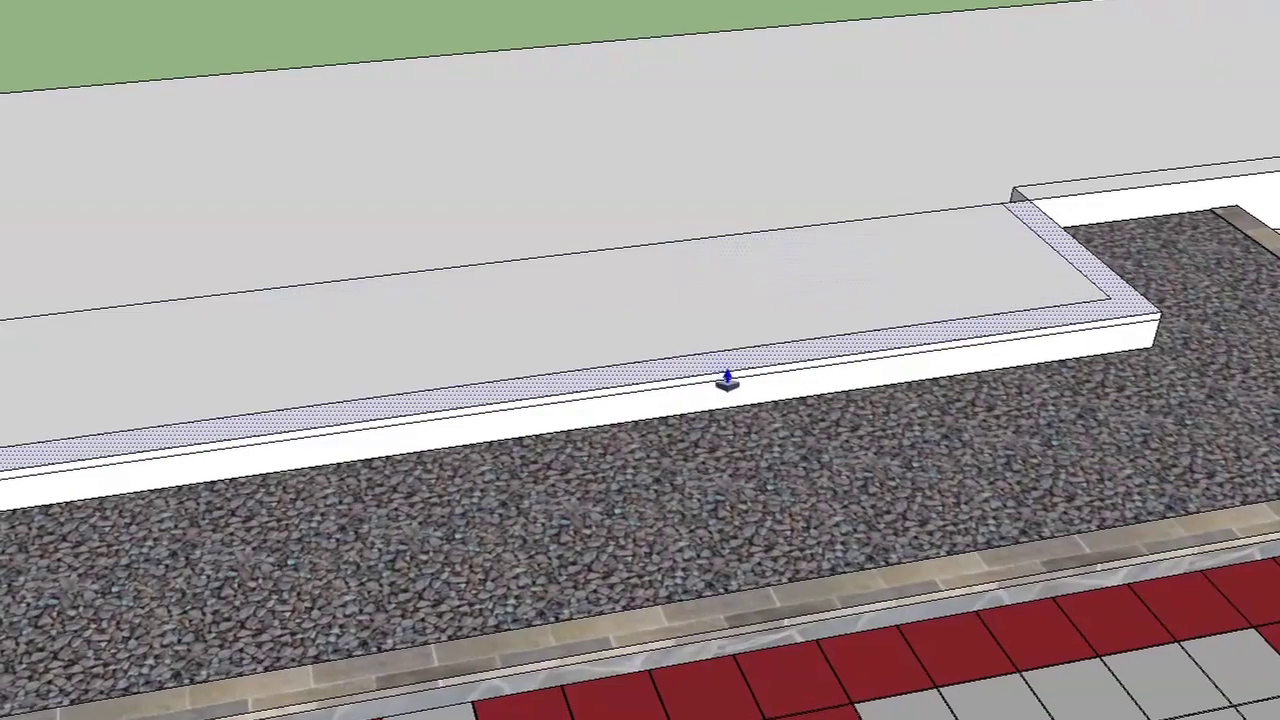
- Push the border strip and white front face further down to deepen the capped edge
{"action": "scroll", "coordinate": [730, 375], "scroll_direction": "up", "scroll_amount": 2}
{"action": "scroll", "coordinate": [725, 390], "scroll_direction": "up", "scroll_amount": 2}
{"action": "left_click", "coordinate": [719, 408]}
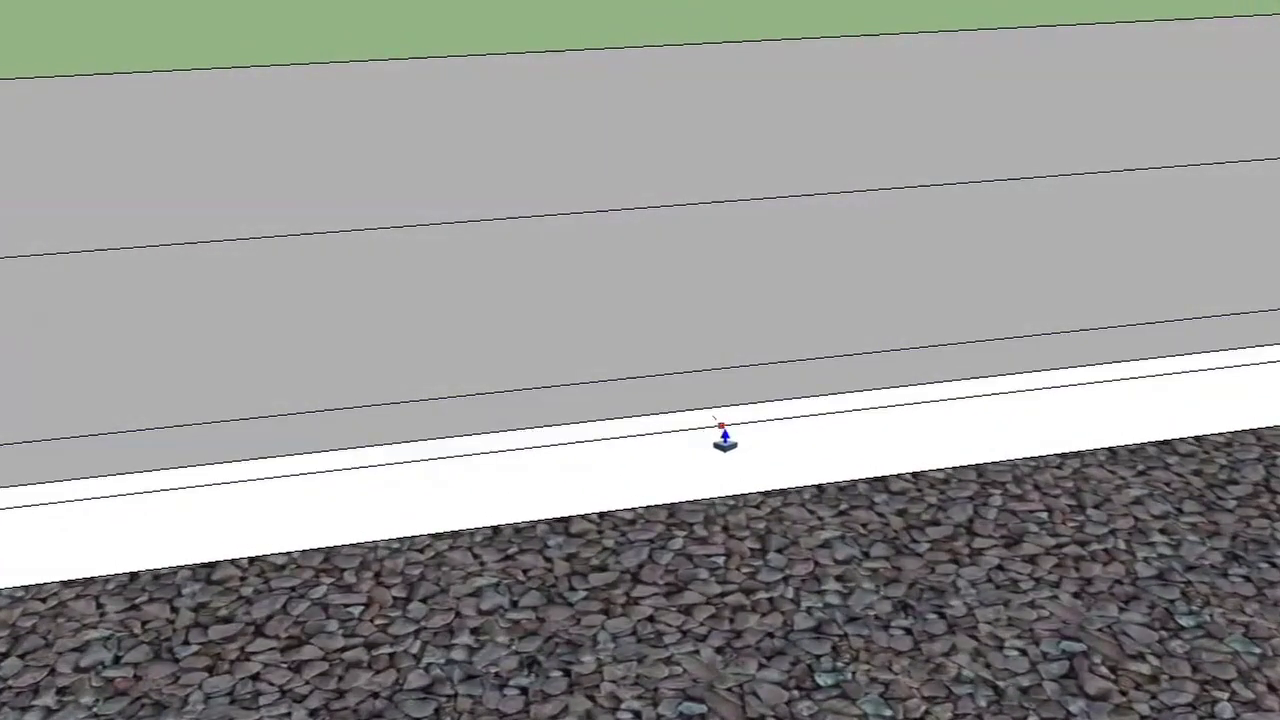
{"action": "left_click", "coordinate": [746, 477]}
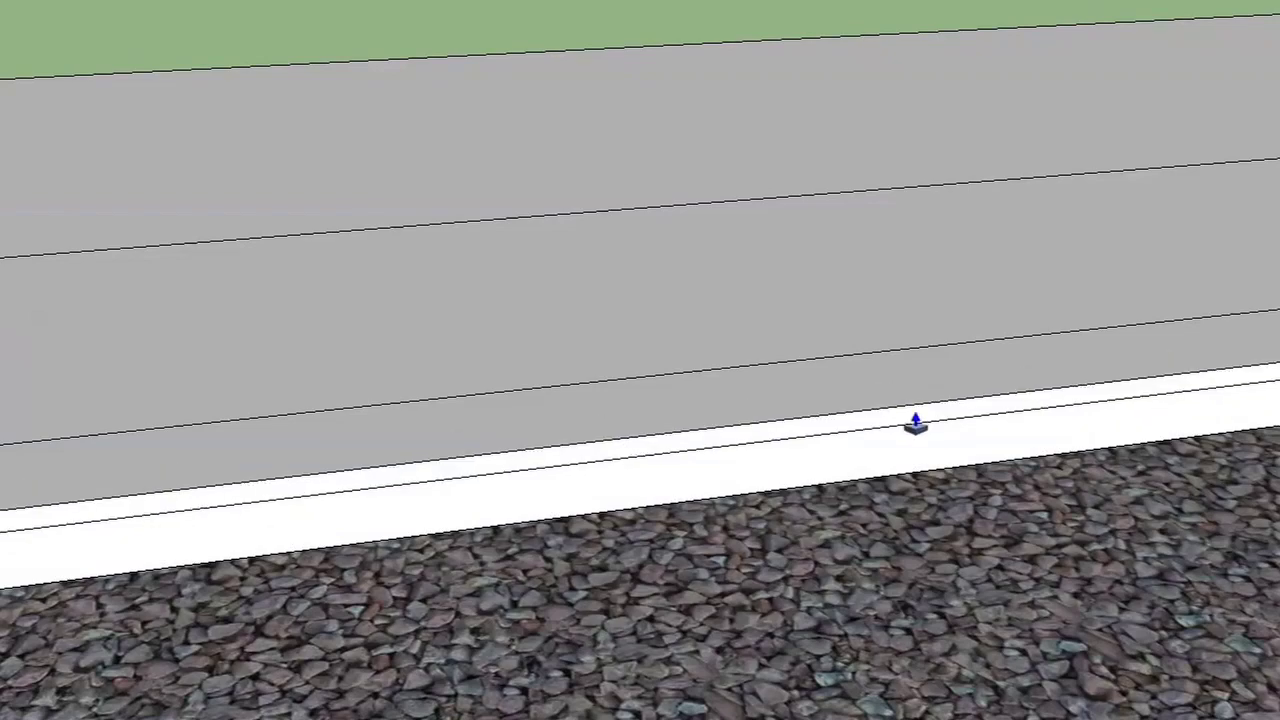
{"action": "left_click", "coordinate": [915, 425]}
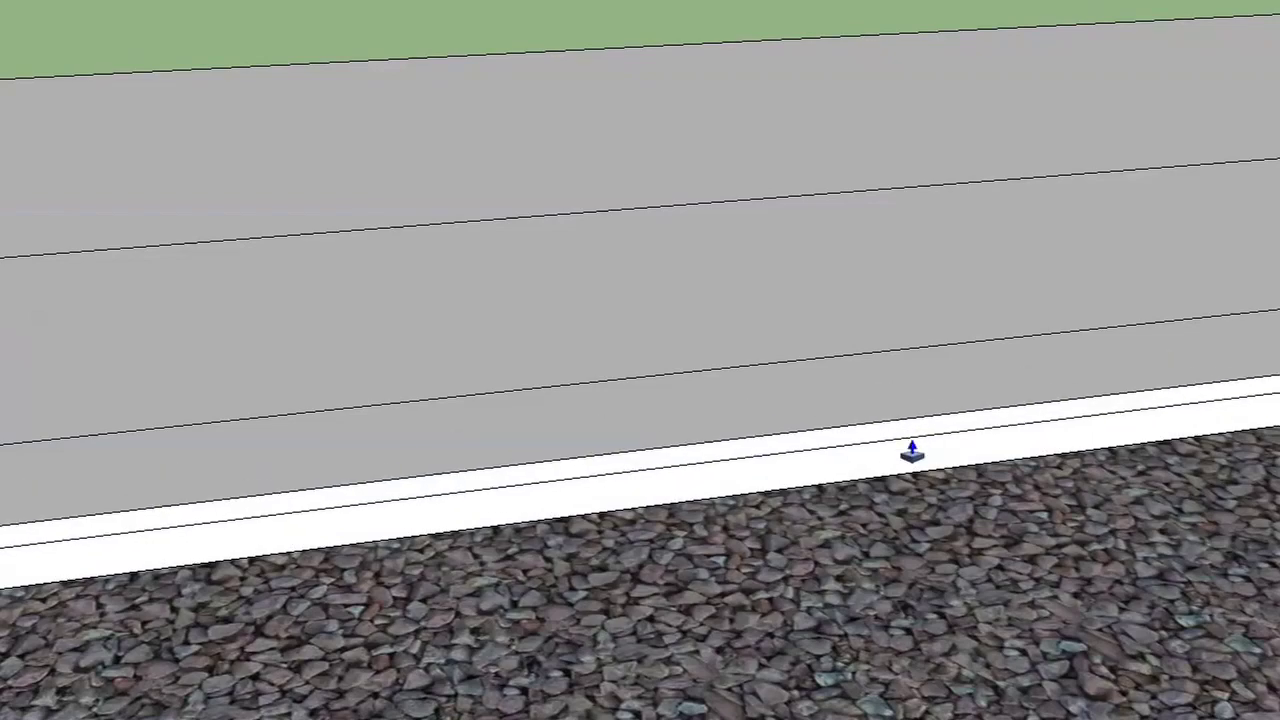
{"action": "scroll", "coordinate": [914, 449], "scroll_direction": "down", "scroll_amount": 1}
{"action": "scroll", "coordinate": [949, 440], "scroll_direction": "down", "scroll_amount": 2}
{"action": "scroll", "coordinate": [966, 460], "scroll_direction": "down", "scroll_amount": 2}
{"action": "scroll", "coordinate": [962, 472], "scroll_direction": "up", "scroll_amount": 2}
{"action": "scroll", "coordinate": [957, 478], "scroll_direction": "up", "scroll_amount": 2}
{"action": "scroll", "coordinate": [957, 480], "scroll_direction": "up", "scroll_amount": 2}
{"action": "scroll", "coordinate": [952, 487], "scroll_direction": "up", "scroll_amount": 2}
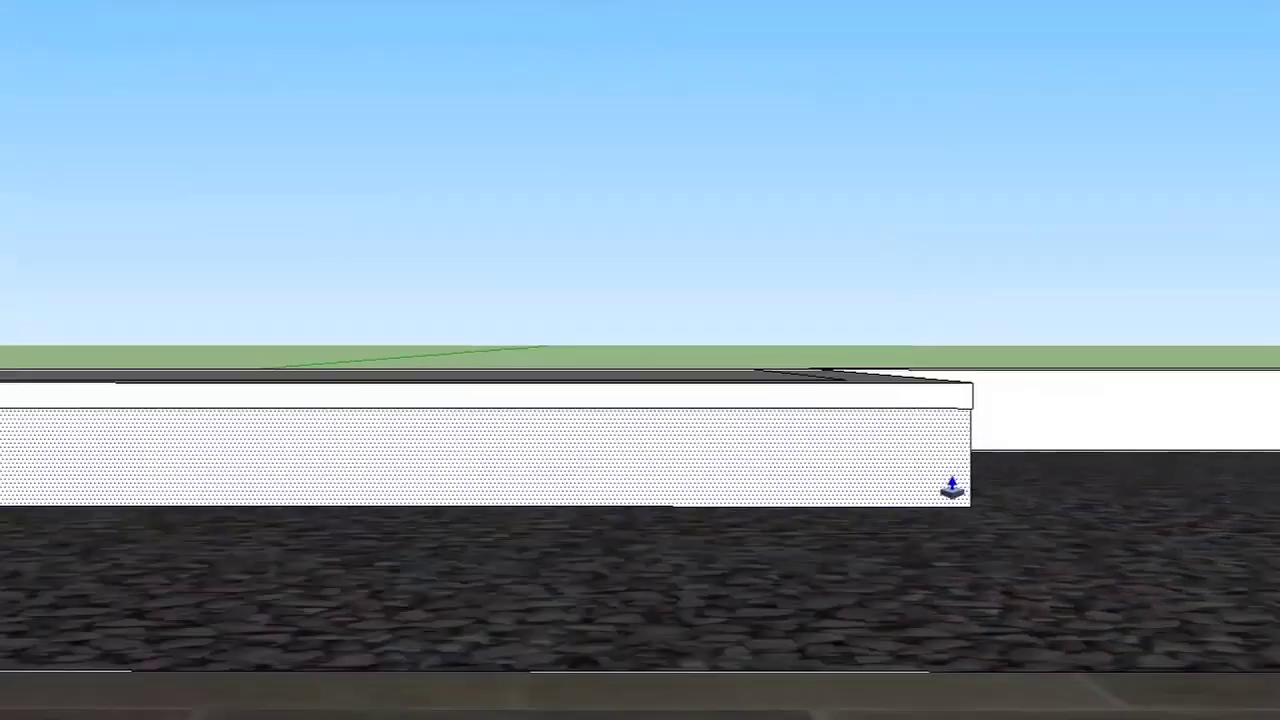
{"action": "scroll", "coordinate": [945, 486], "scroll_direction": "up", "scroll_amount": 2}
{"action": "scroll", "coordinate": [850, 440], "scroll_direction": "up", "scroll_amount": 2}
{"action": "scroll", "coordinate": [751, 397], "scroll_direction": "up", "scroll_amount": 1}
- Pull the slab's end face outward toward the step, undoing a trial depth nudge
{"action": "left_click_drag", "start_coordinate": [662, 358], "coordinate": [683, 330]}
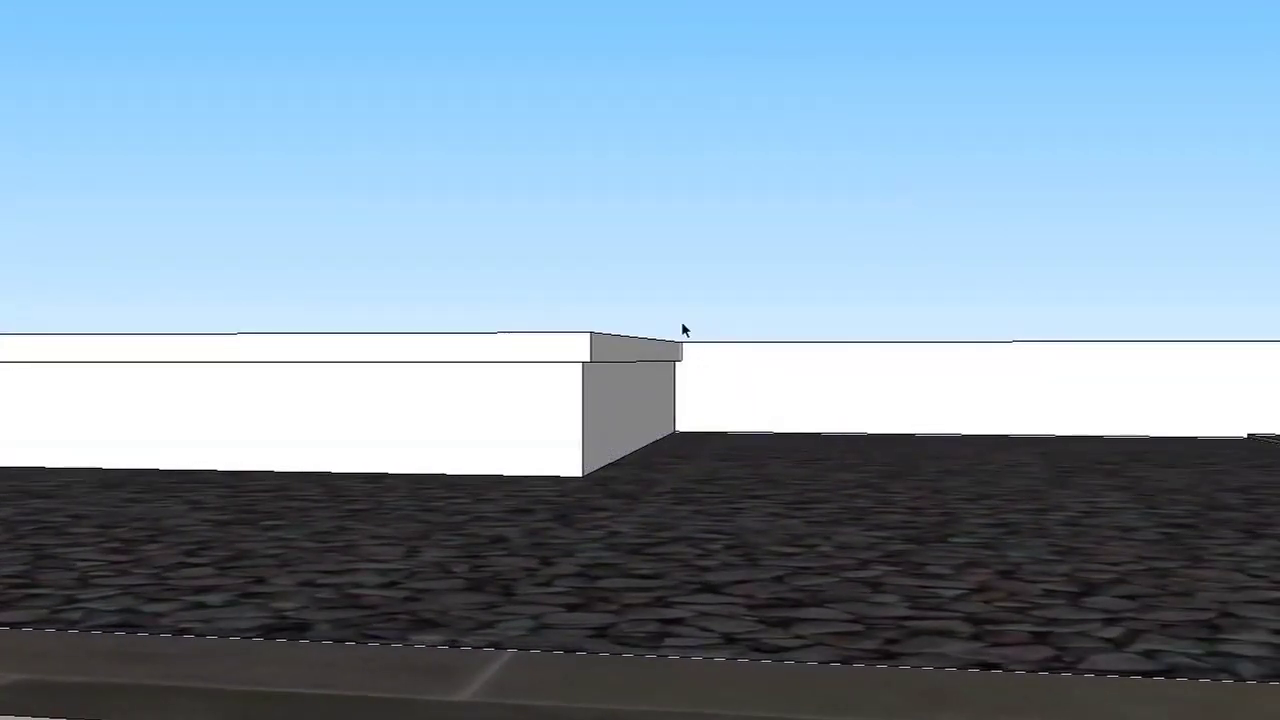
{"action": "mouse_move", "coordinate": [751, 127]}
{"action": "middle_mouse_down"}
{"action": "mouse_move", "coordinate": [688, 160]}
{"action": "mouse_move", "coordinate": [677, 186]}
{"action": "mouse_move", "coordinate": [765, 323]}
{"action": "middle_mouse_up"}
{"action": "scroll", "coordinate": [780, 338], "scroll_direction": "up", "scroll_amount": 2}
{"action": "scroll", "coordinate": [796, 348], "scroll_direction": "up", "scroll_amount": 2}
{"action": "scroll", "coordinate": [794, 353], "scroll_direction": "up", "scroll_amount": 2}
{"action": "scroll", "coordinate": [796, 346], "scroll_direction": "up", "scroll_amount": 2}
{"action": "key", "text": "p"}
{"action": "left_click", "coordinate": [798, 320]}
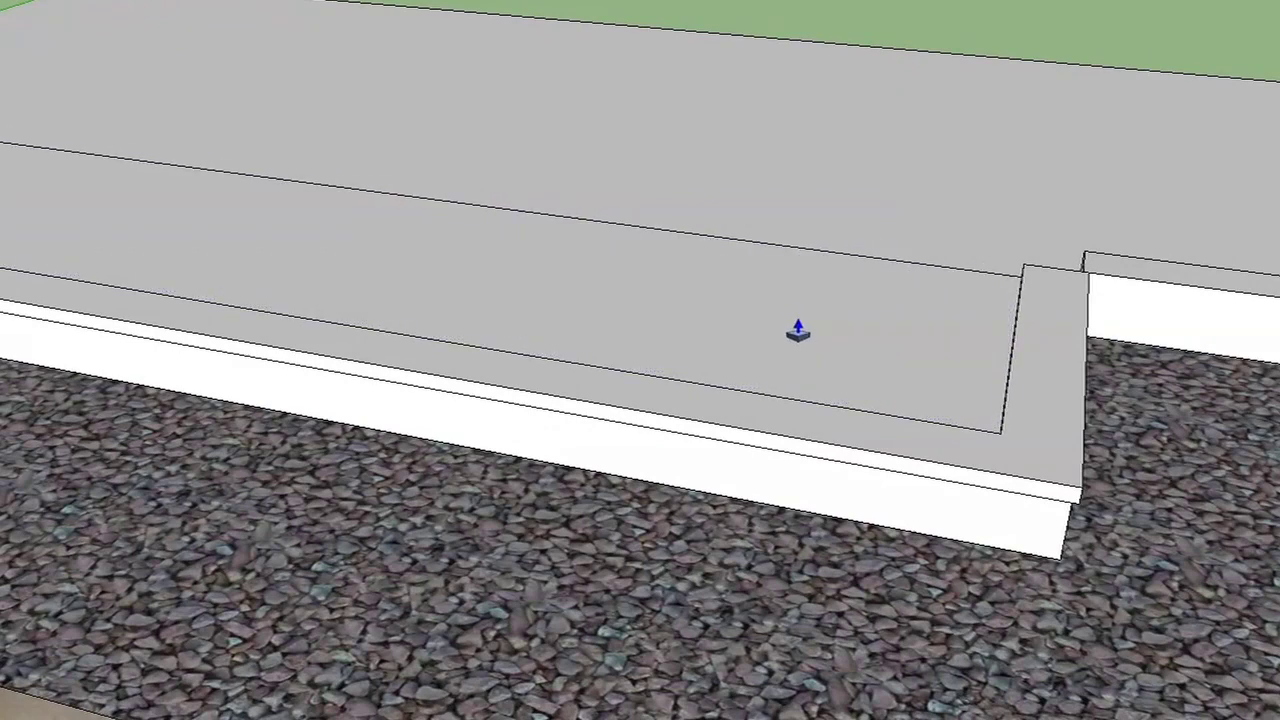
{"action": "key", "text": "ctrl+z"}
{"action": "scroll", "coordinate": [798, 322], "scroll_direction": "down", "scroll_amount": 2}
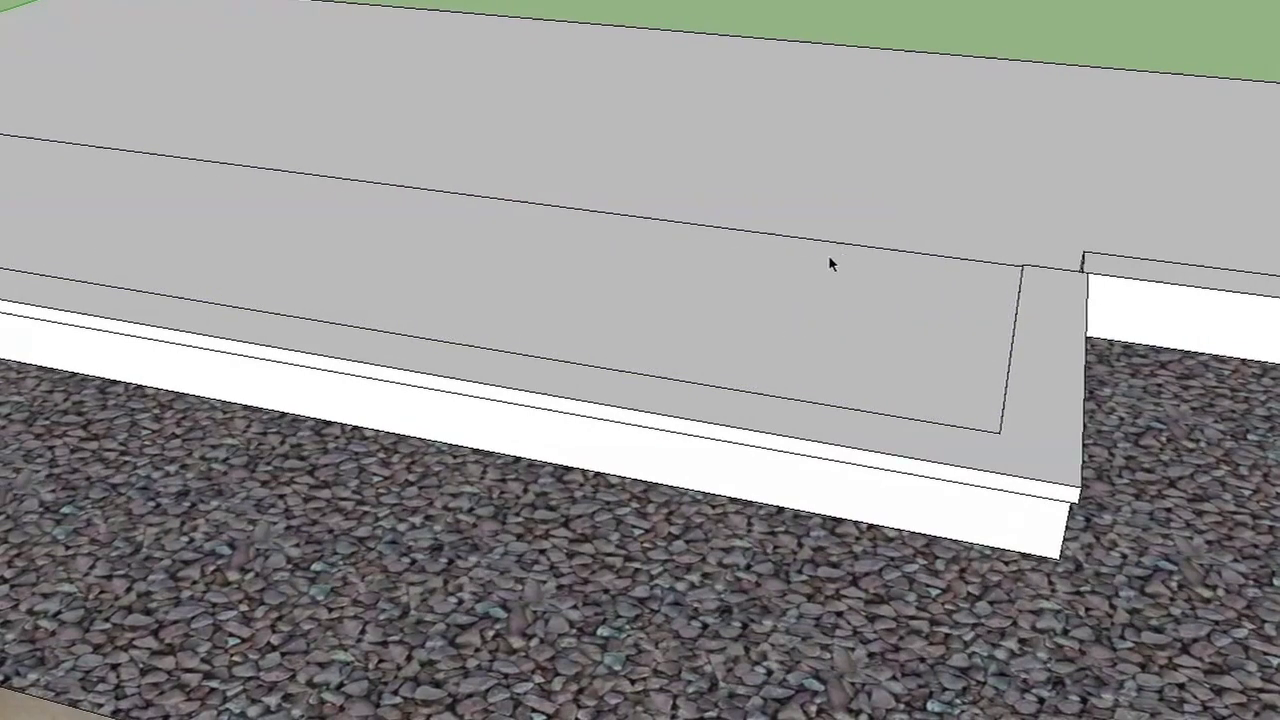
{"action": "scroll", "coordinate": [843, 257], "scroll_direction": "down", "scroll_amount": 2}
{"action": "scroll", "coordinate": [803, 297], "scroll_direction": "down", "scroll_amount": 2}
{"action": "scroll", "coordinate": [846, 320], "scroll_direction": "down", "scroll_amount": 2}
{"action": "scroll", "coordinate": [846, 320], "scroll_direction": "down", "scroll_amount": 1}
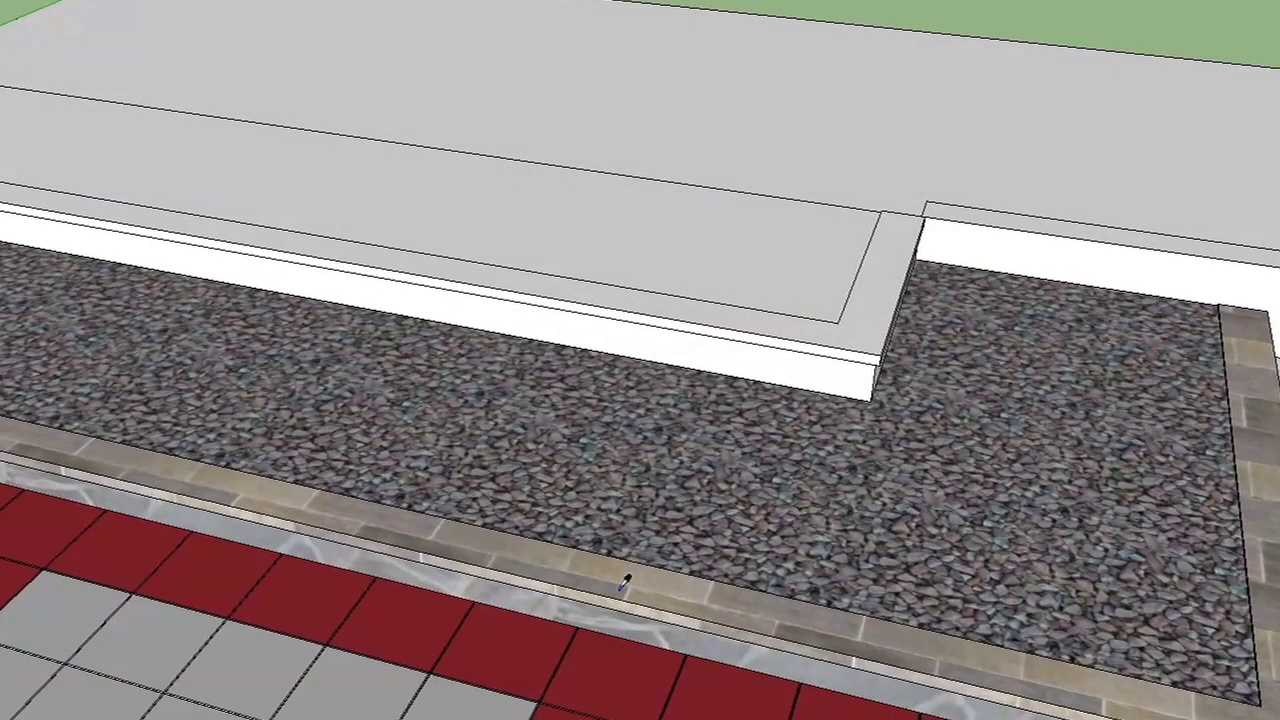
- Paint the curb face marble, the raised step's top gravel, and its cap's top and front edge stone
{"action": "left_click", "coordinate": [818, 372]}
{"action": "middle_click_drag", "start_coordinate": [820, 371], "coordinate": [797, 412]}
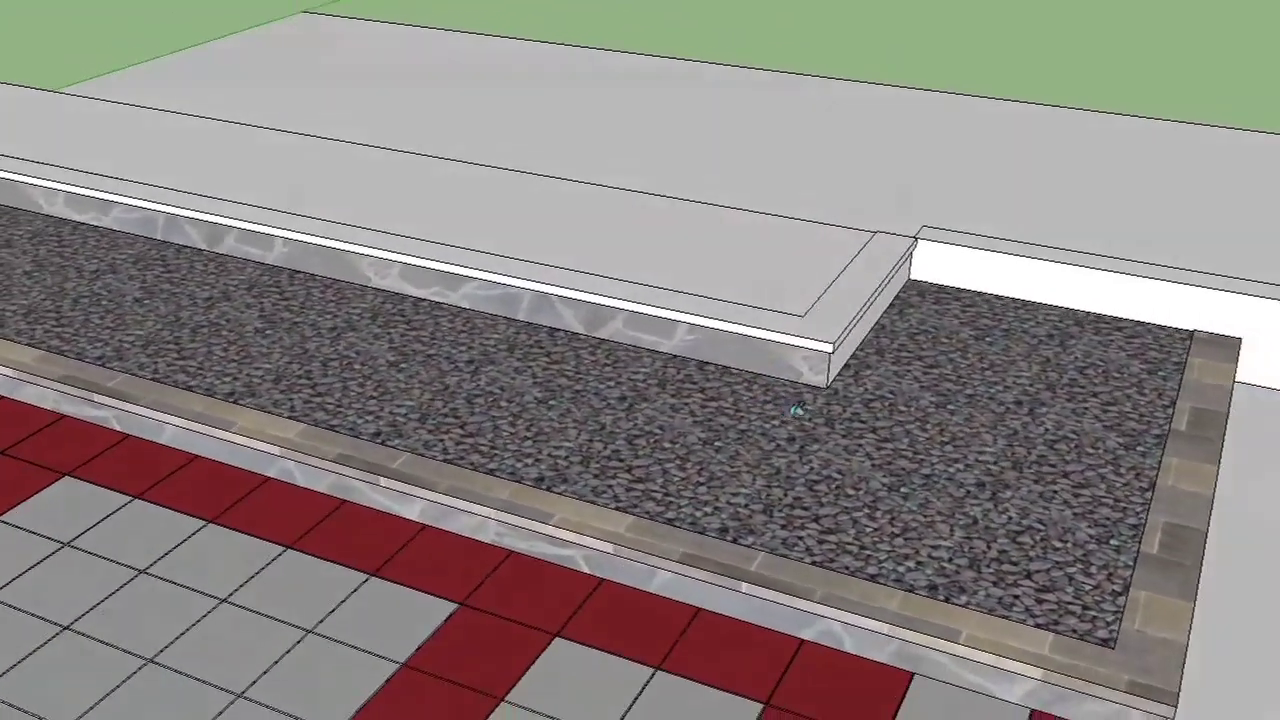
{"action": "scroll", "coordinate": [797, 412], "scroll_direction": "down", "scroll_amount": 3}
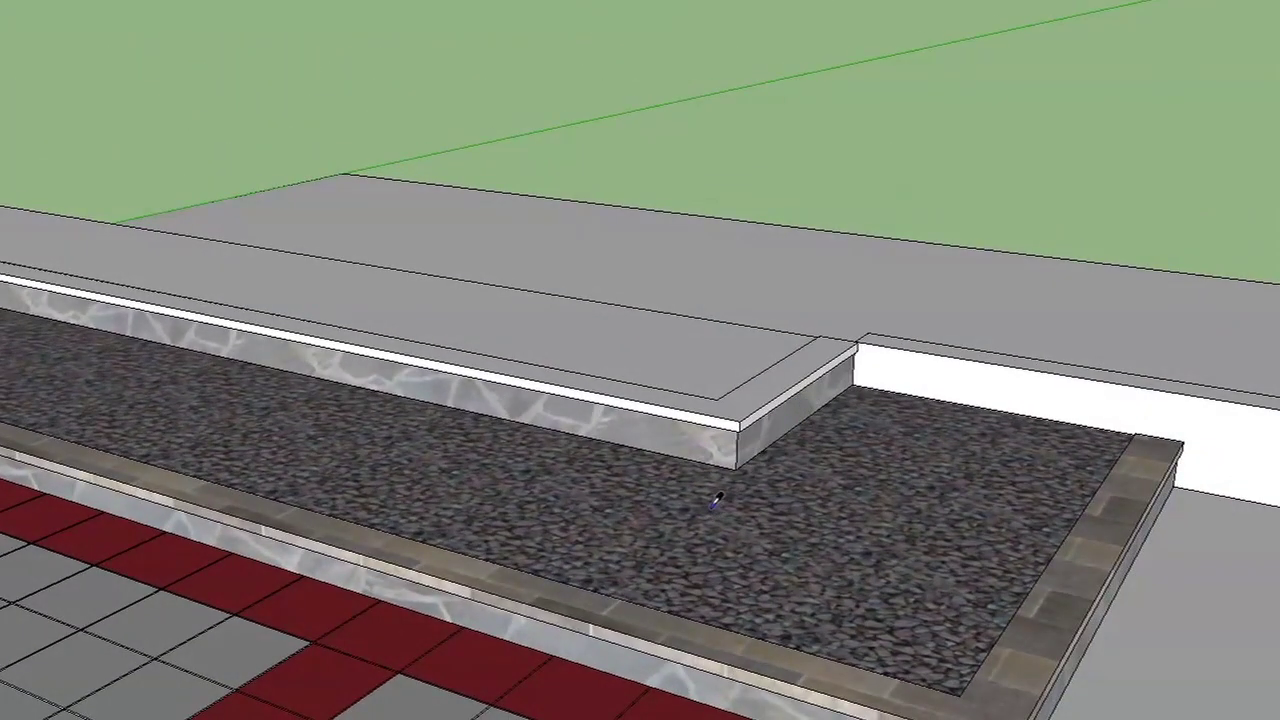
{"action": "left_click", "coordinate": [694, 358]}
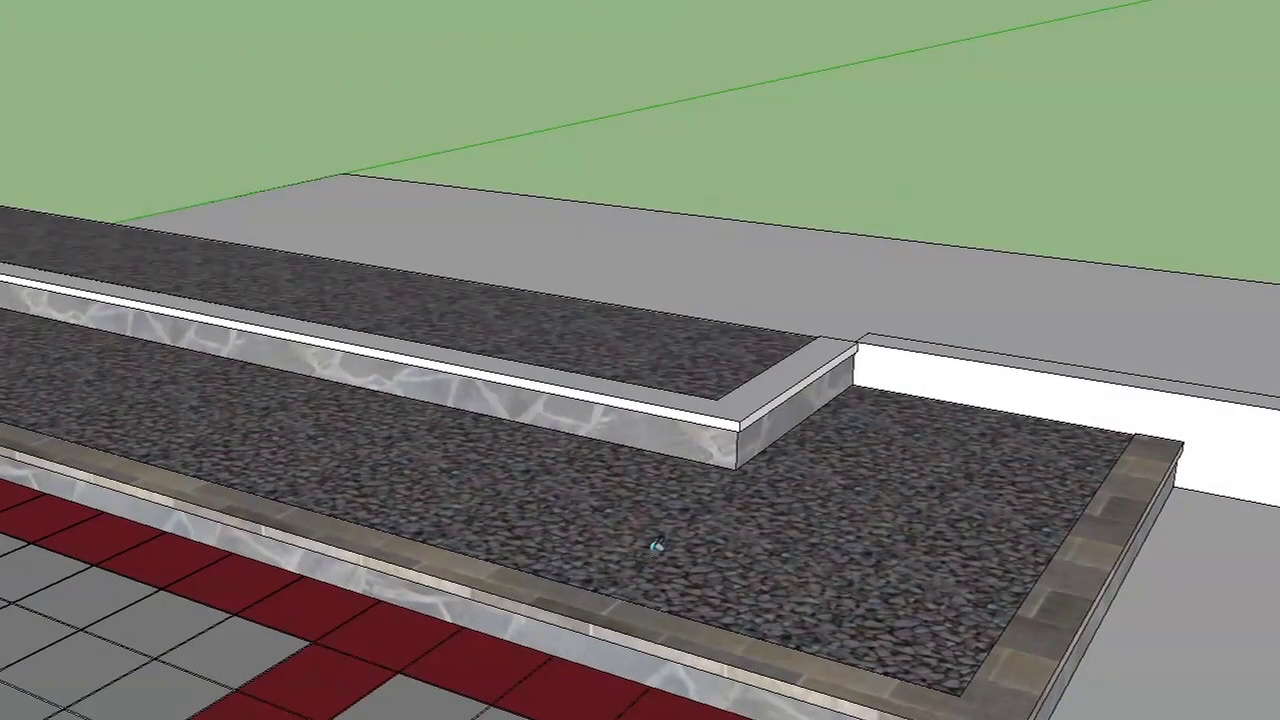
{"action": "left_click", "coordinate": [689, 403]}
{"action": "left_click", "coordinate": [698, 407]}
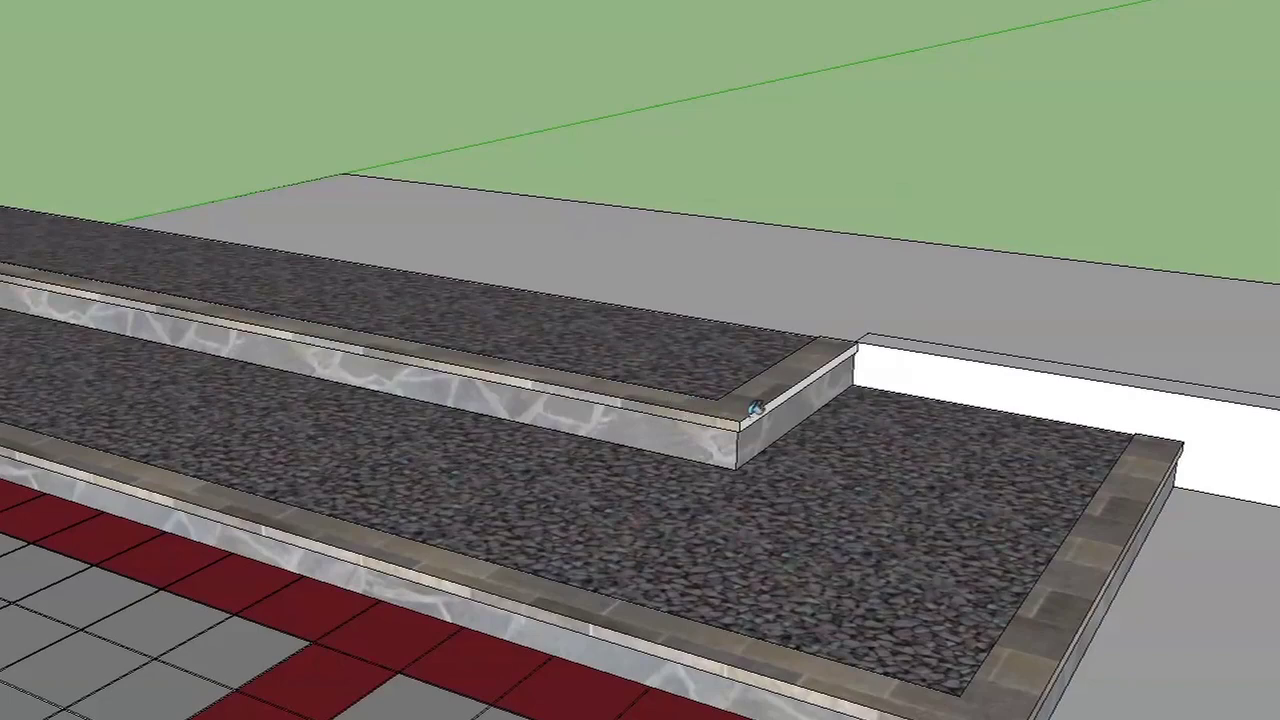
{"action": "scroll", "coordinate": [757, 428], "scroll_direction": "up", "scroll_amount": 2}
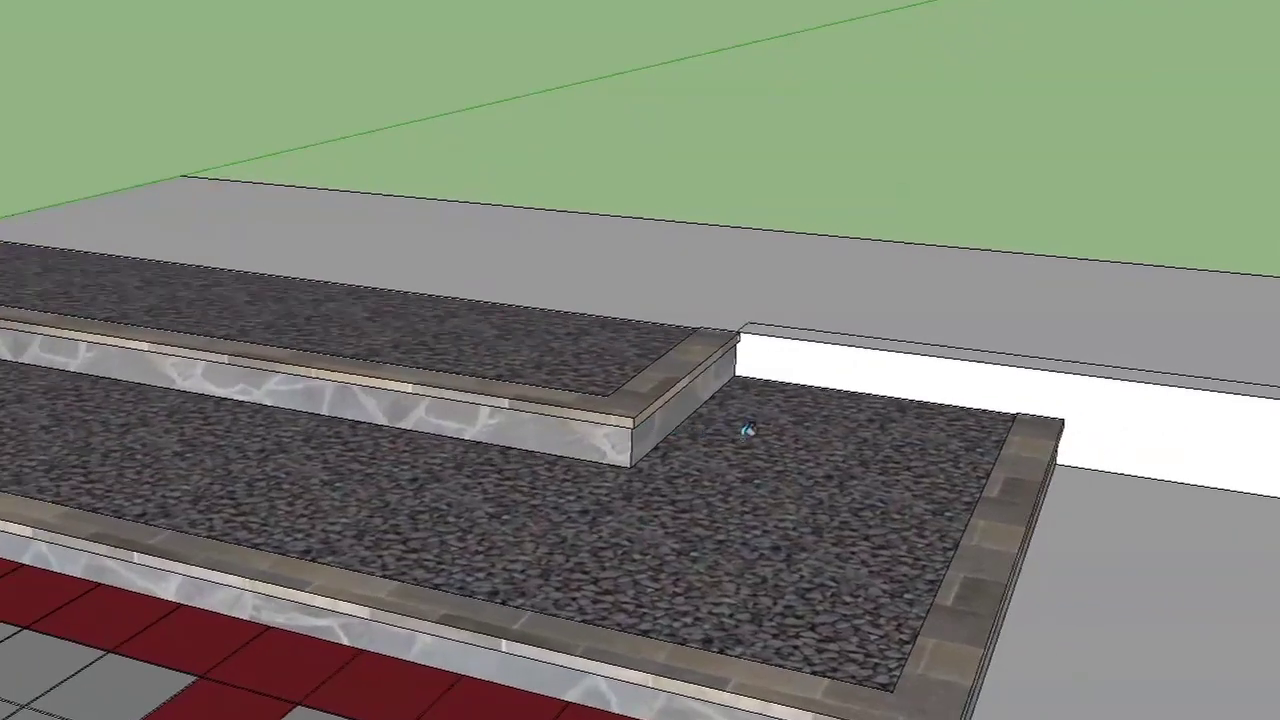
{"action": "scroll", "coordinate": [745, 440], "scroll_direction": "up", "scroll_amount": 2}
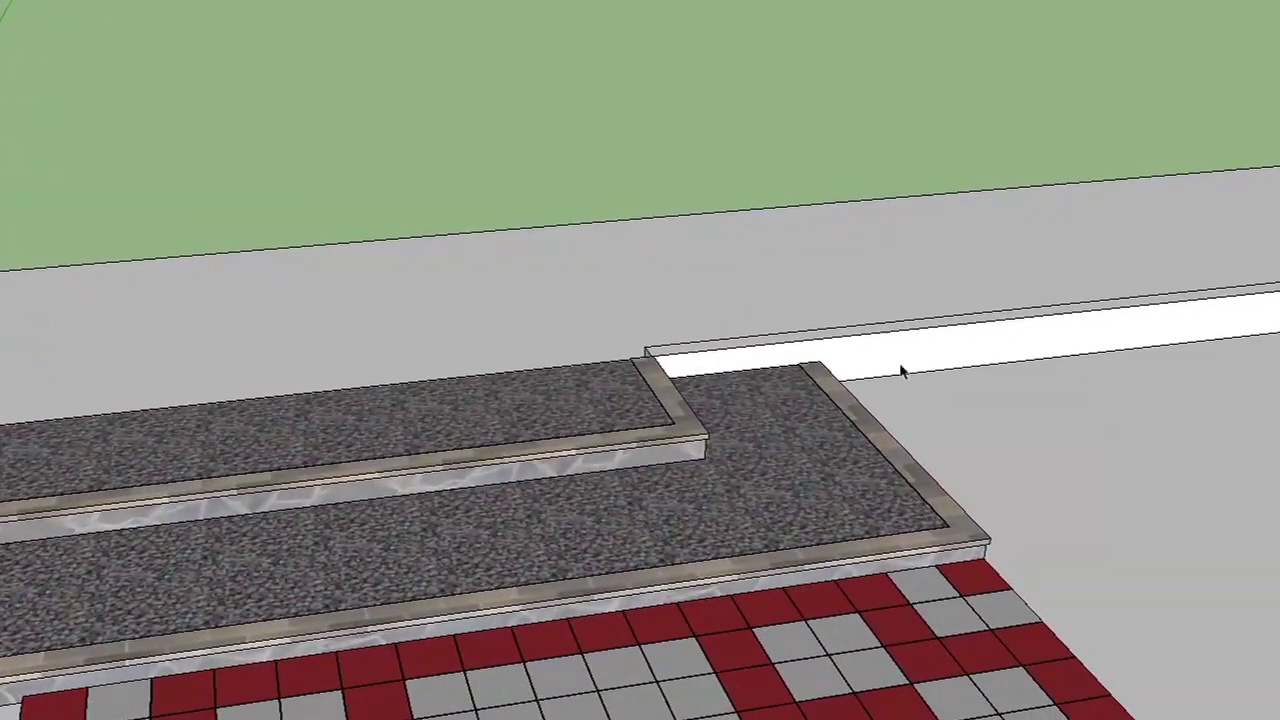
{"action": "key", "text": "space"}
{"action": "left_click", "coordinate": [924, 360]}
{"action": "scroll", "coordinate": [916, 370], "scroll_direction": "down", "scroll_amount": 5}
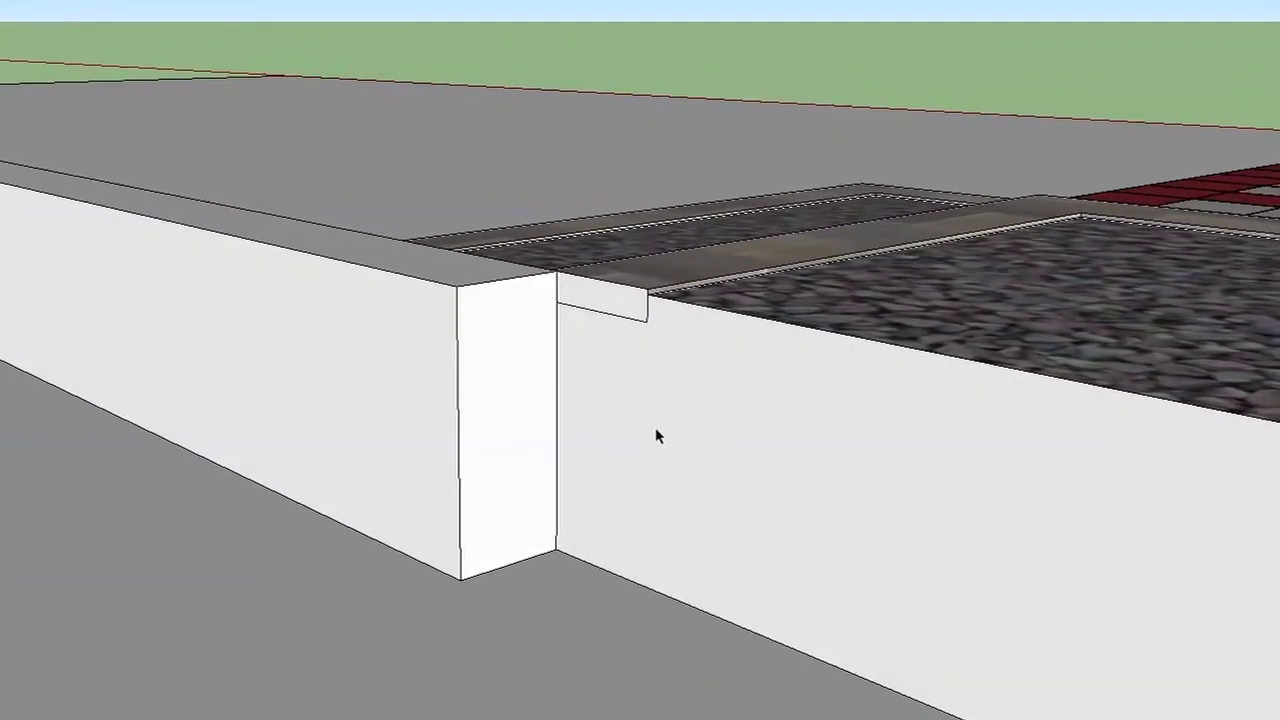
- Push/Pull the taller wall's end face out along the curb, past the raised gravel step
{"action": "left_click", "coordinate": [510, 392]}
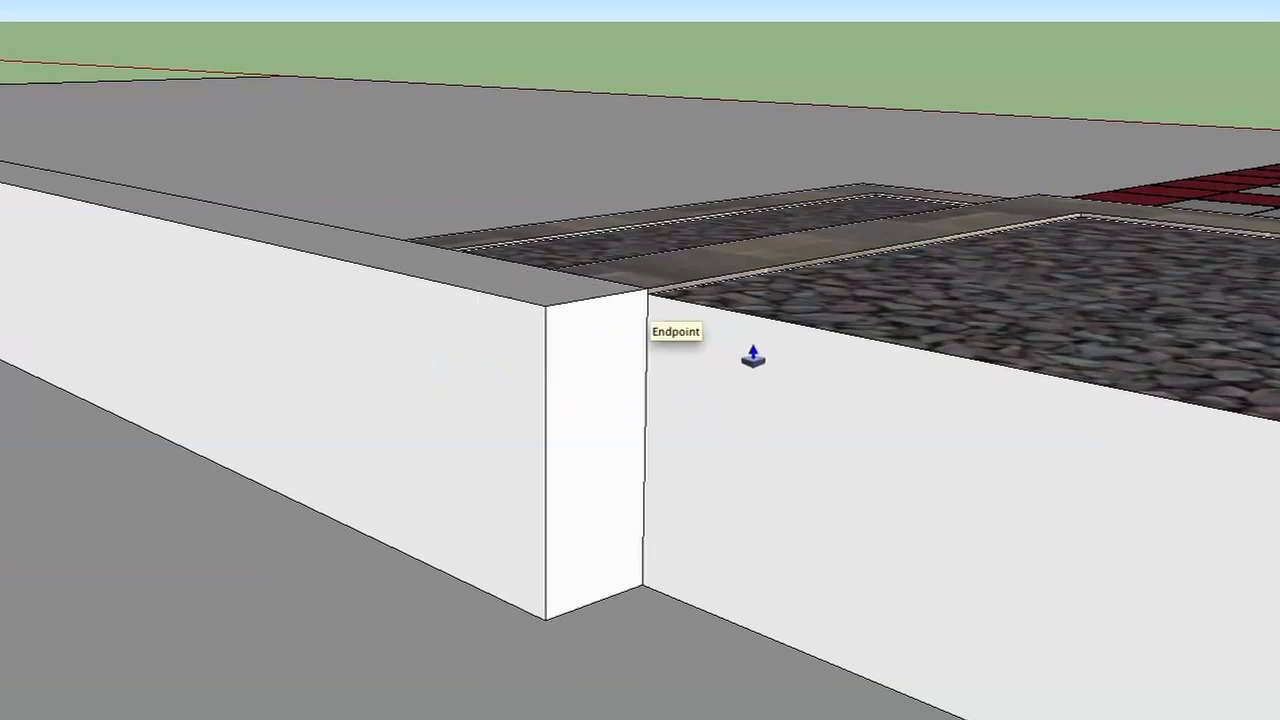
{"action": "mouse_move", "coordinate": [744, 362]}
{"action": "middle_mouse_down"}
{"action": "mouse_move", "coordinate": [723, 400]}
{"action": "mouse_move", "coordinate": [737, 457]}
{"action": "mouse_move", "coordinate": [786, 514]}
{"action": "mouse_move", "coordinate": [751, 514]}
{"action": "middle_mouse_up"}
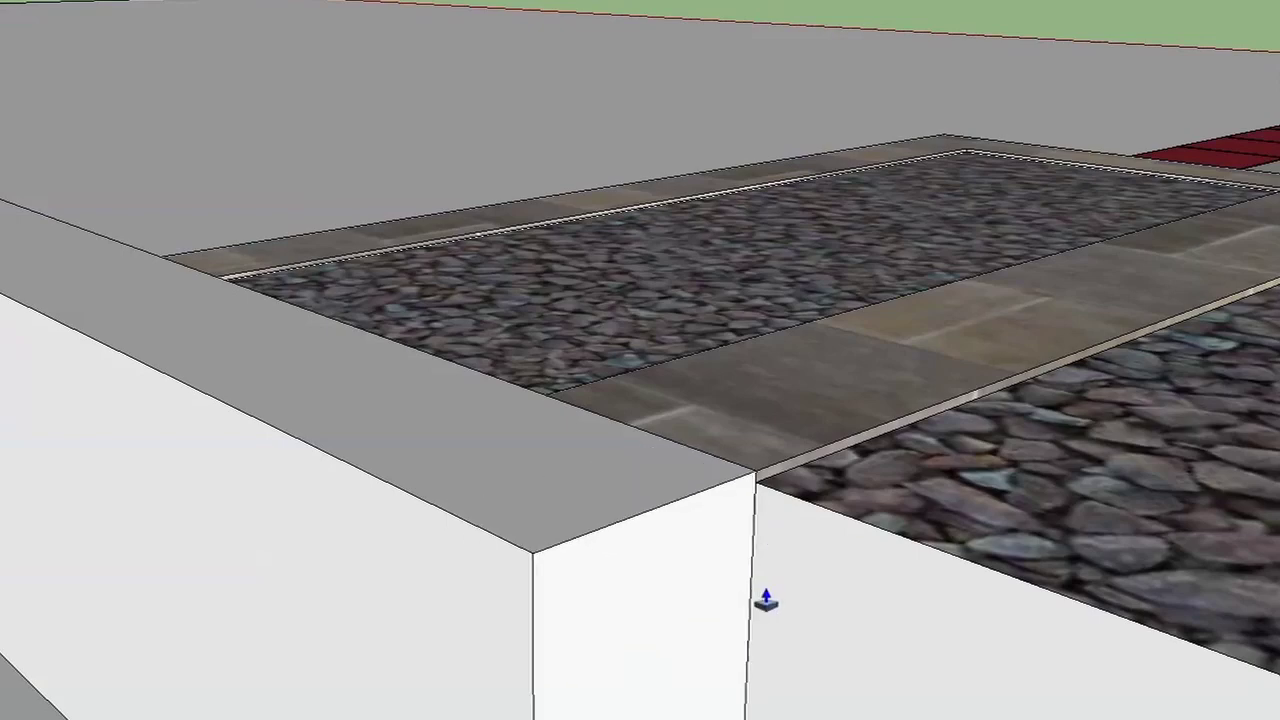
{"action": "left_click", "coordinate": [700, 23]}
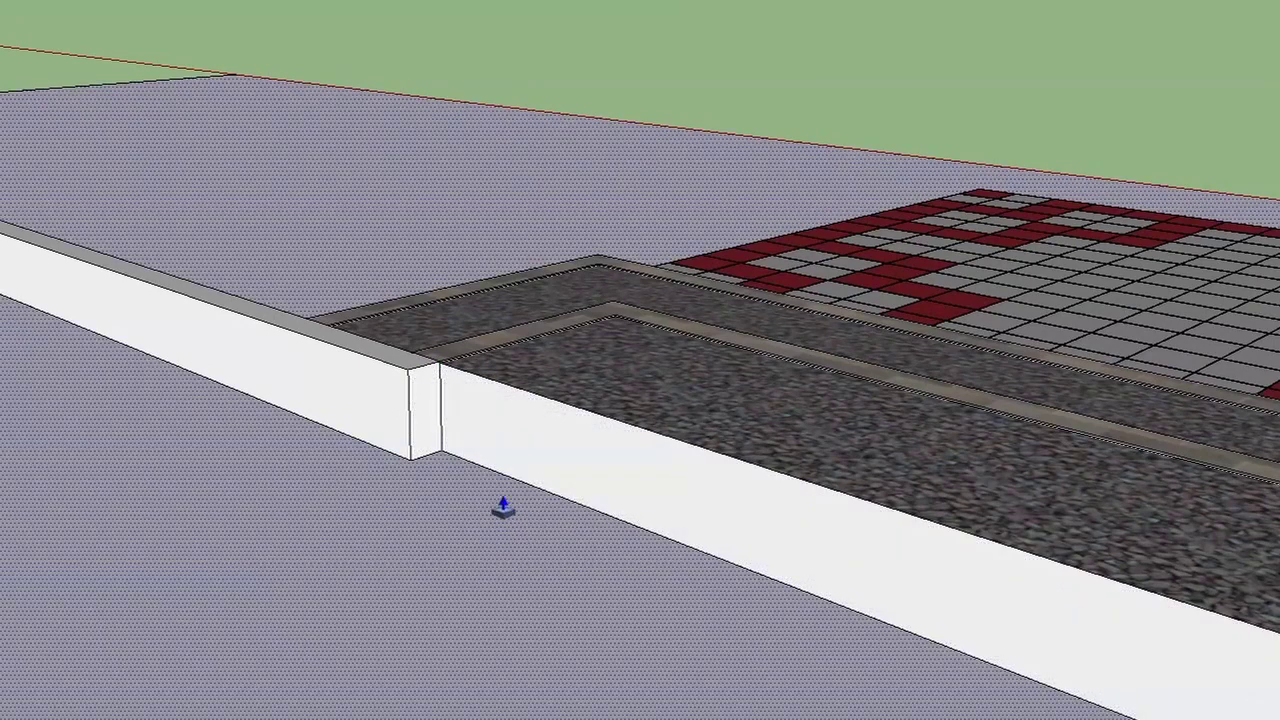
{"action": "left_click_drag", "start_coordinate": [426, 405], "coordinate": [838, 440]}
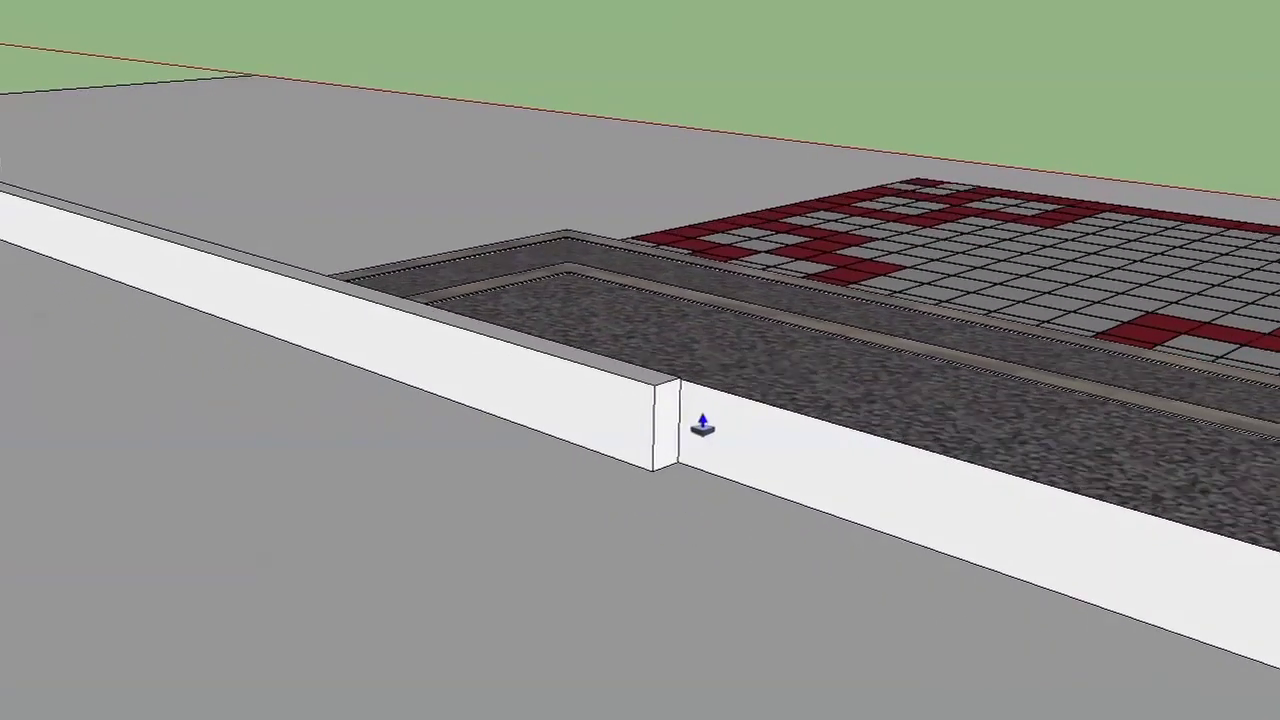
{"action": "scroll", "coordinate": [838, 440], "scroll_direction": "down", "scroll_amount": 2}
{"action": "scroll", "coordinate": [974, 463], "scroll_direction": "down", "scroll_amount": 2}
{"action": "scroll", "coordinate": [1000, 455], "scroll_direction": "down", "scroll_amount": 2}
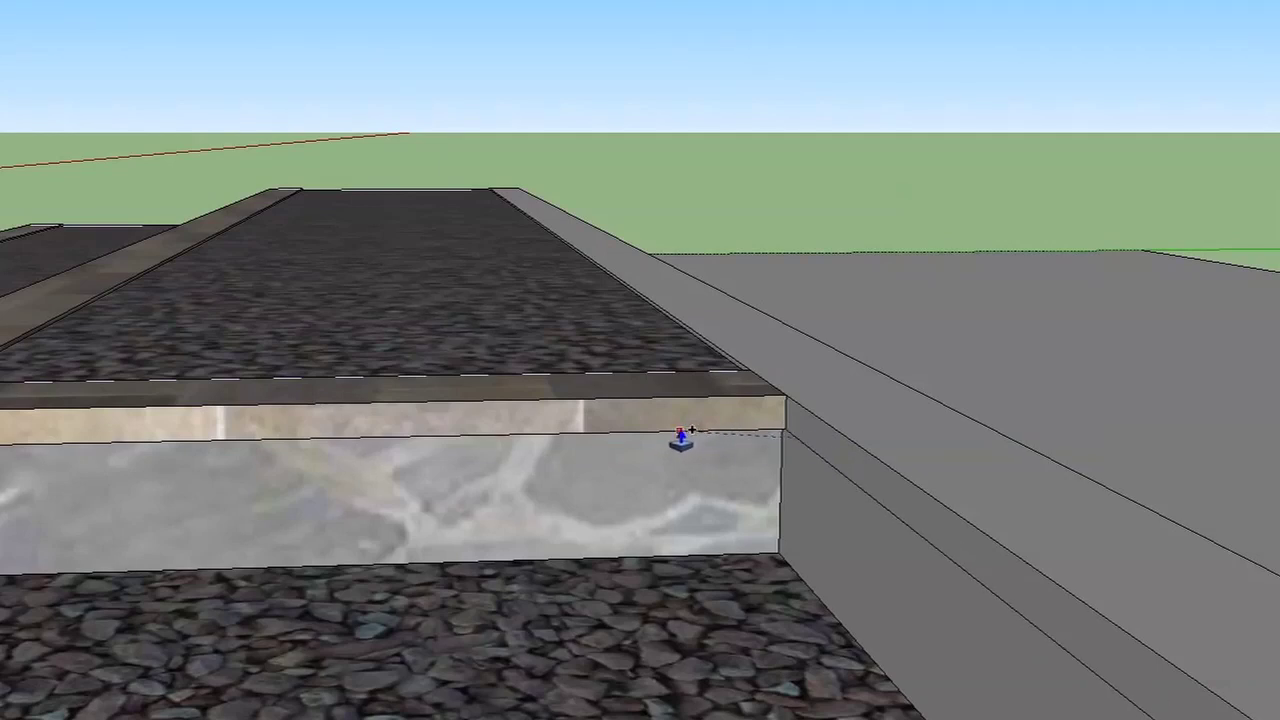
{"action": "left_click", "coordinate": [681, 440]}
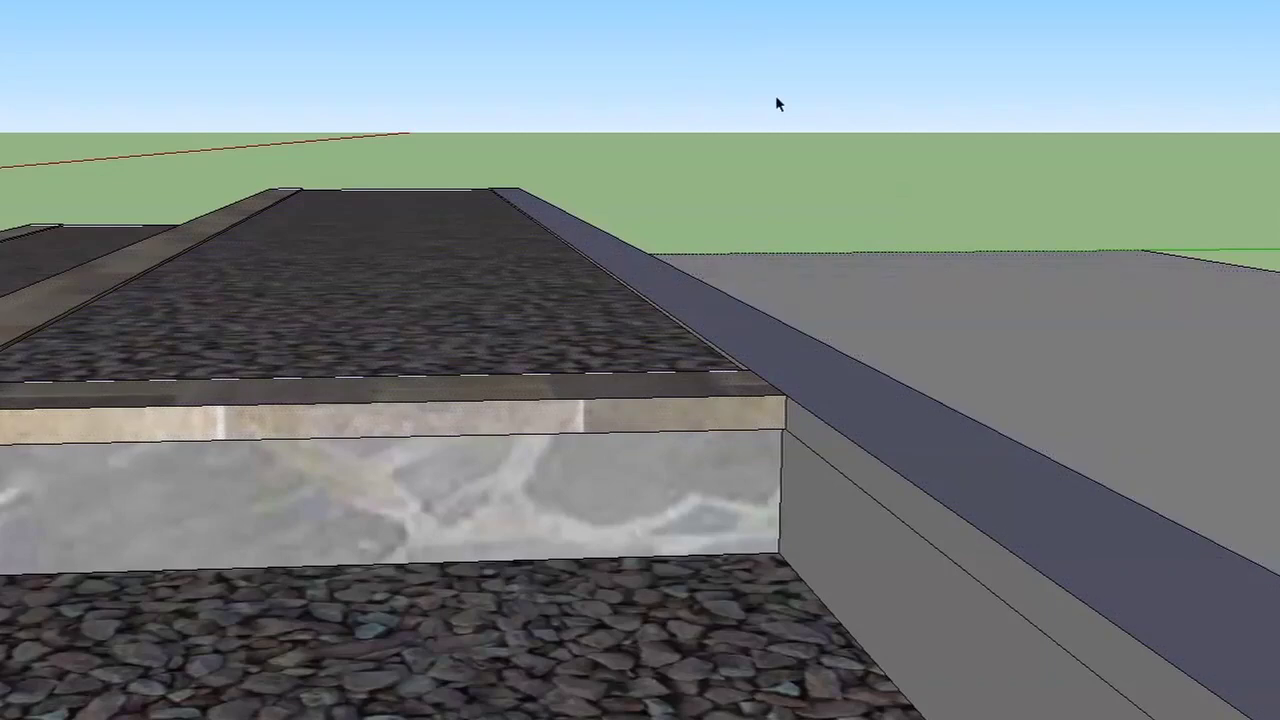
- Reverse the faces of the wall's blue top strip so its front side shows
{"action": "right_click", "coordinate": [743, 350]}
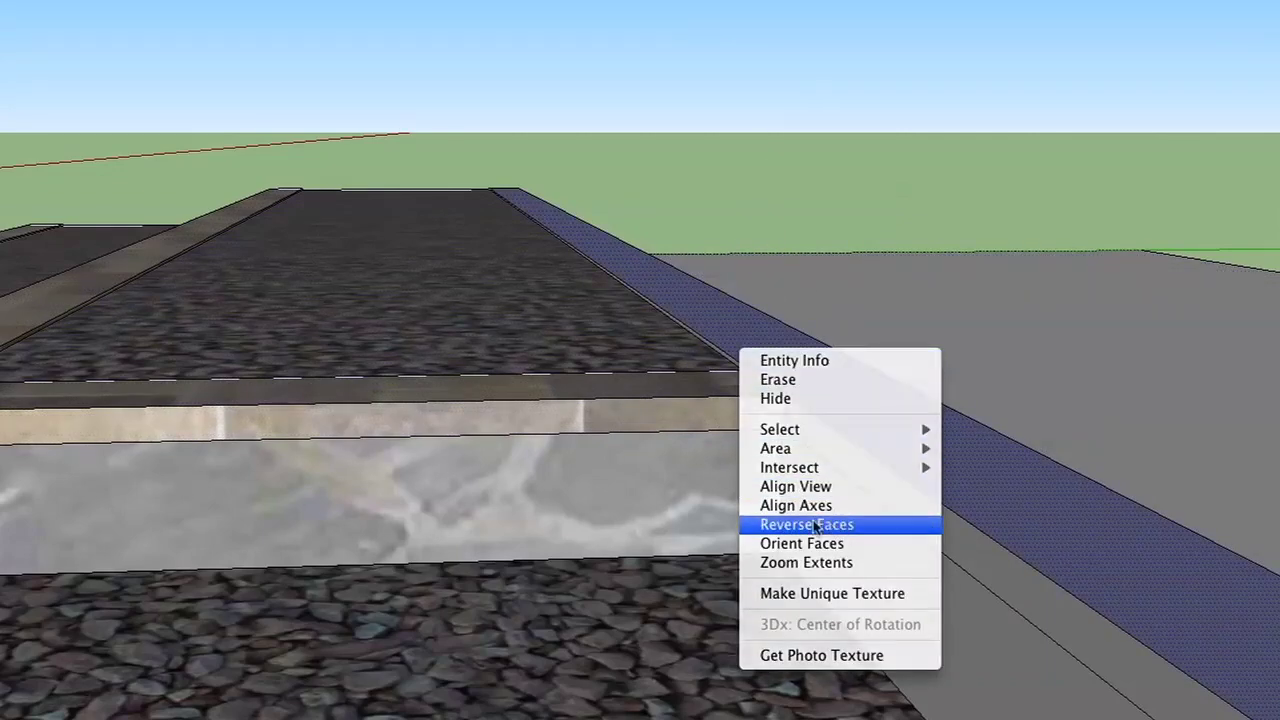
{"action": "left_click", "coordinate": [838, 527]}
{"action": "scroll", "coordinate": [658, 140], "scroll_direction": "up", "scroll_amount": 2}
{"action": "scroll", "coordinate": [657, 180], "scroll_direction": "down", "scroll_amount": 1}
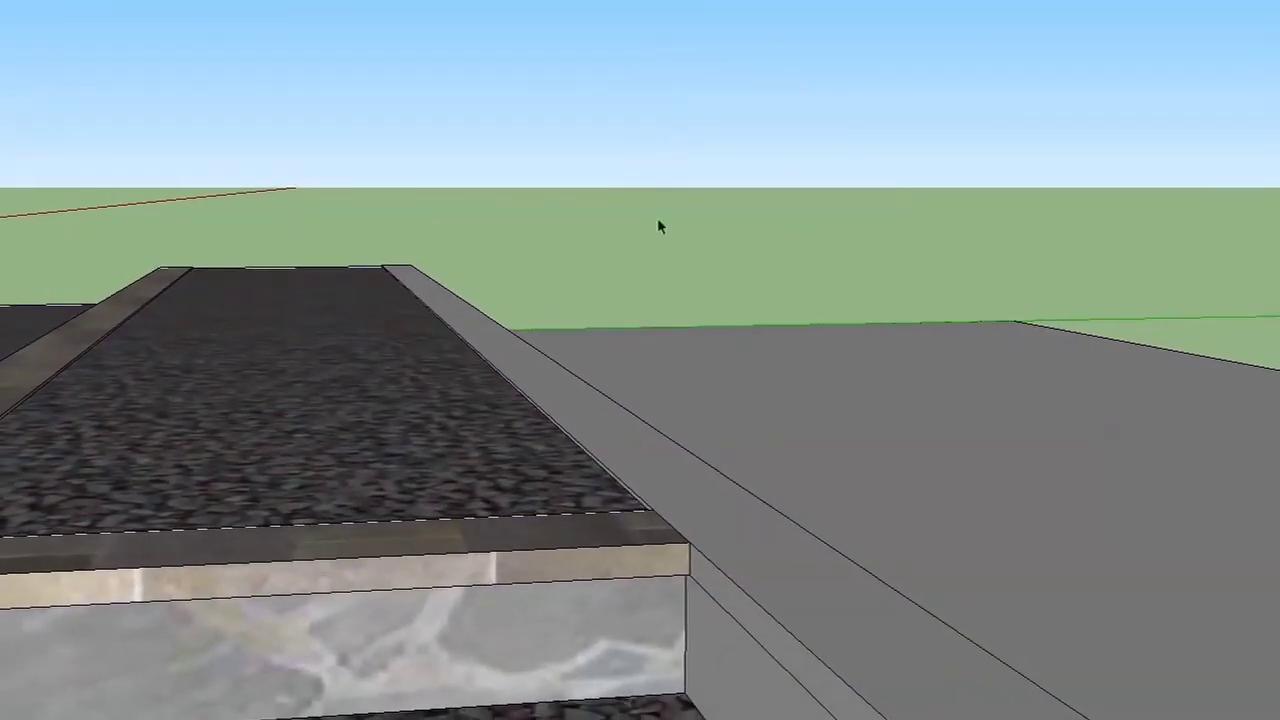
{"action": "scroll", "coordinate": [745, 310], "scroll_direction": "down", "scroll_amount": 1}
{"action": "scroll", "coordinate": [900, 500], "scroll_direction": "down", "scroll_amount": 1}
{"action": "scroll", "coordinate": [1000, 610], "scroll_direction": "down", "scroll_amount": 1}
{"action": "scroll", "coordinate": [760, 565], "scroll_direction": "up", "scroll_amount": 2}
- Push the thin top strip out flush with the face below it
{"action": "key", "text": "p"}
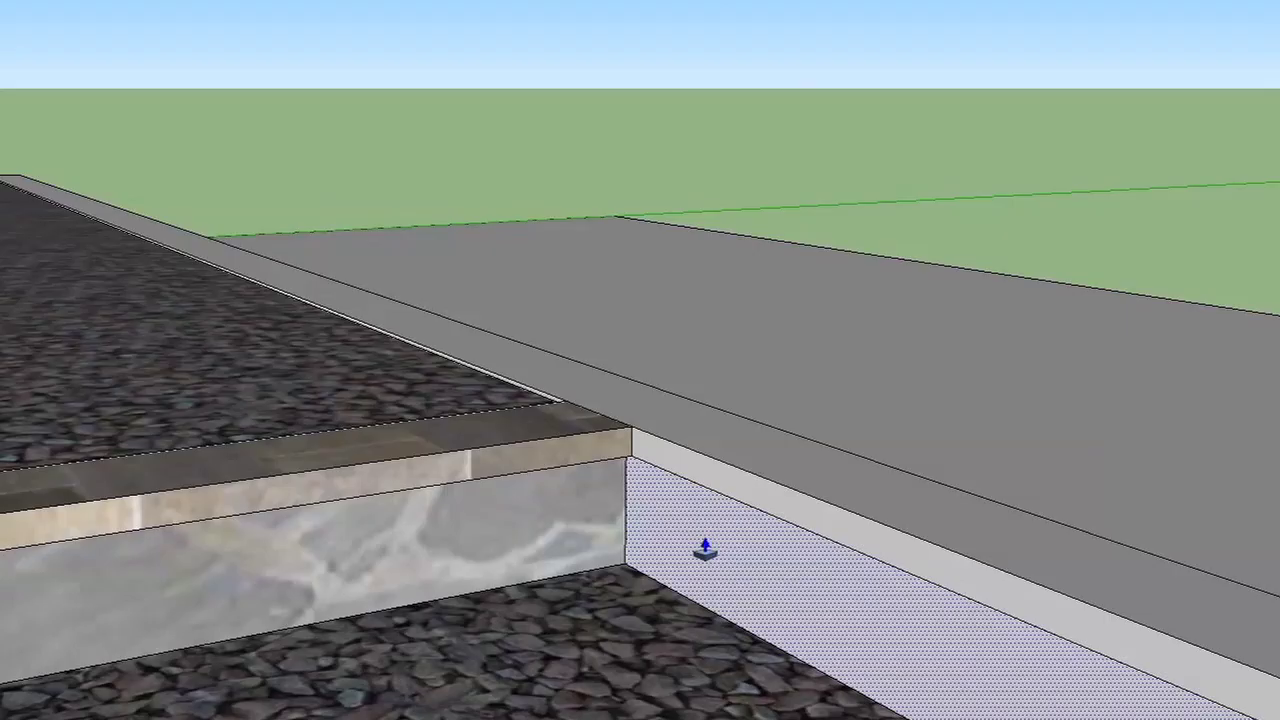
{"action": "left_click", "coordinate": [705, 488]}
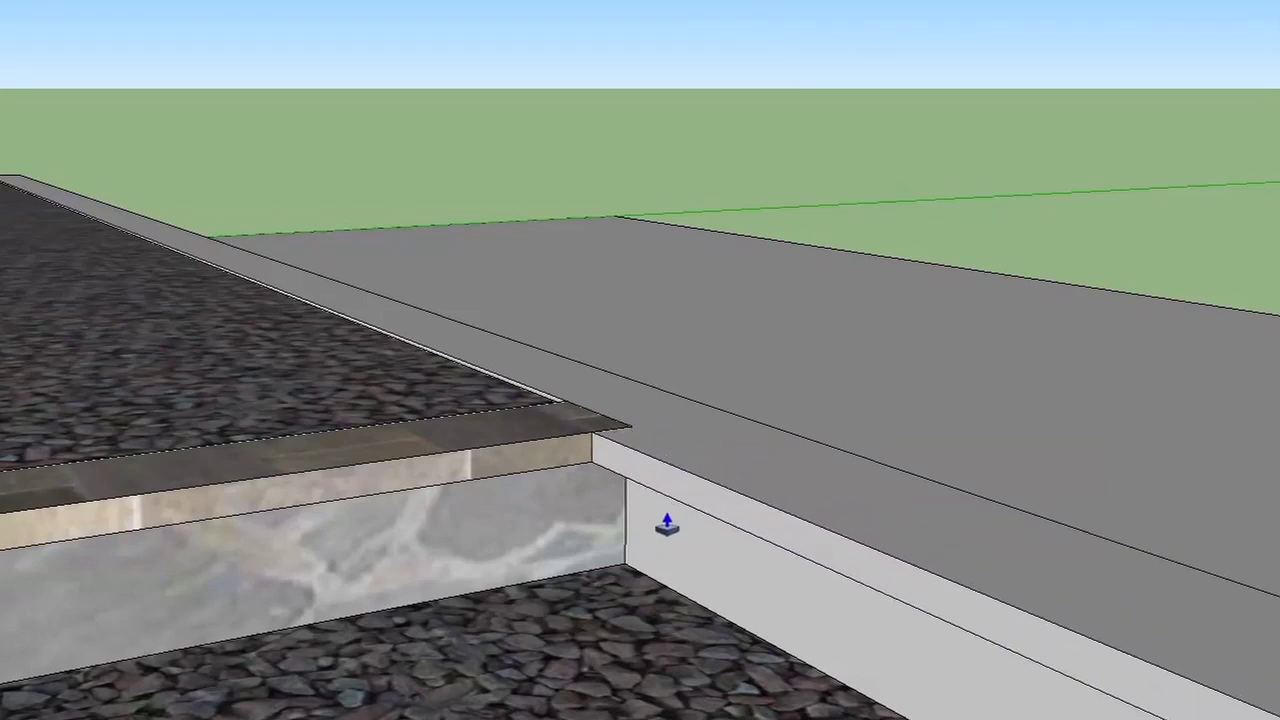
{"action": "left_click", "coordinate": [704, 535]}
{"action": "left_click", "coordinate": [697, 493]}
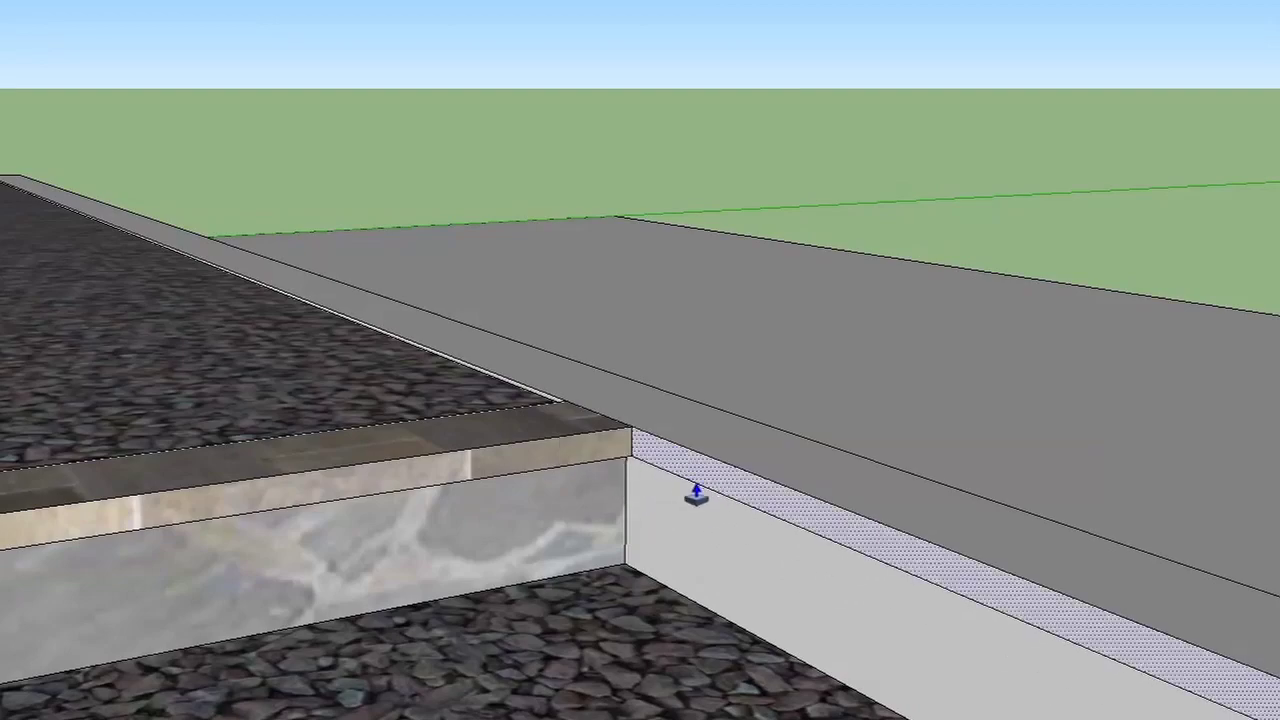
{"action": "mouse_move", "coordinate": [697, 487]}
{"action": "middle_mouse_down"}
{"action": "mouse_move", "coordinate": [552, 420]}
{"action": "mouse_move", "coordinate": [503, 591]}
{"action": "mouse_move", "coordinate": [451, 549]}
{"action": "mouse_move", "coordinate": [551, 465]}
{"action": "mouse_move", "coordinate": [576, 465]}
{"action": "middle_mouse_up"}
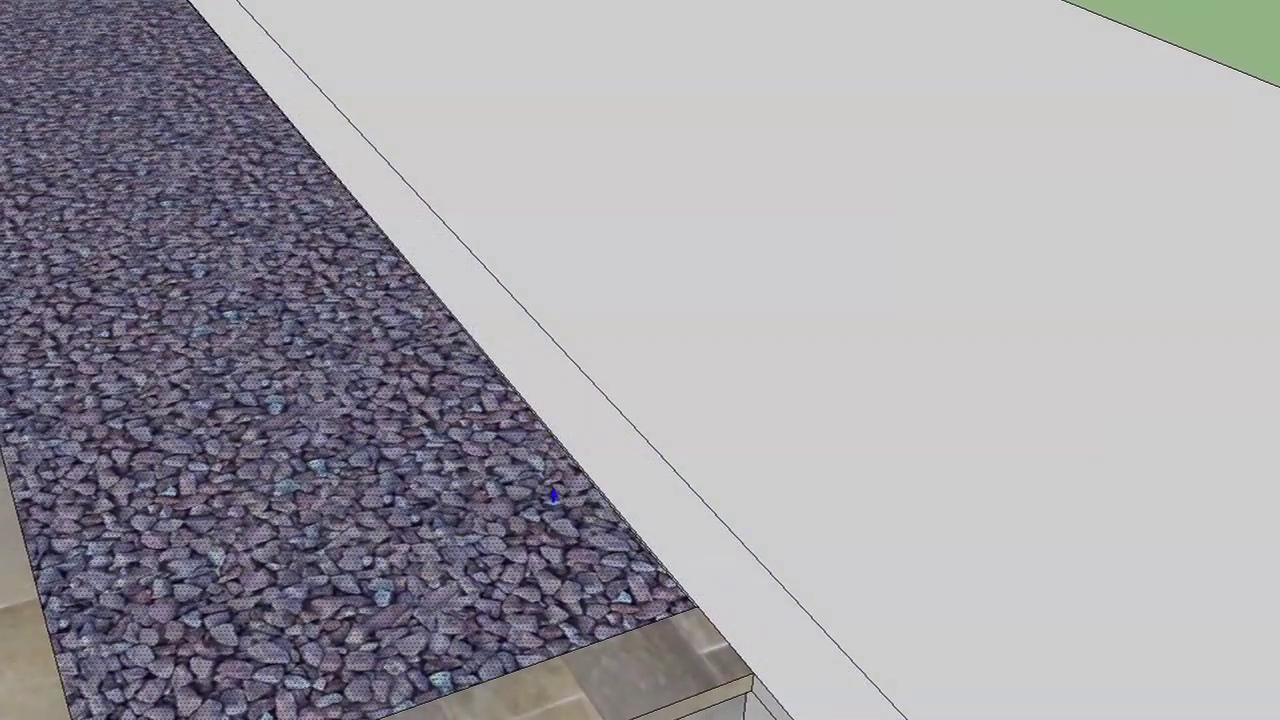
{"action": "mouse_move", "coordinate": [551, 539]}
{"action": "middle_mouse_down"}
{"action": "mouse_move", "coordinate": [540, 543]}
{"action": "mouse_move", "coordinate": [560, 543]}
{"action": "mouse_move", "coordinate": [572, 514]}
{"action": "middle_mouse_up"}
- Extrude the slab's side face out to match the strip
{"action": "left_click", "coordinate": [645, 398]}
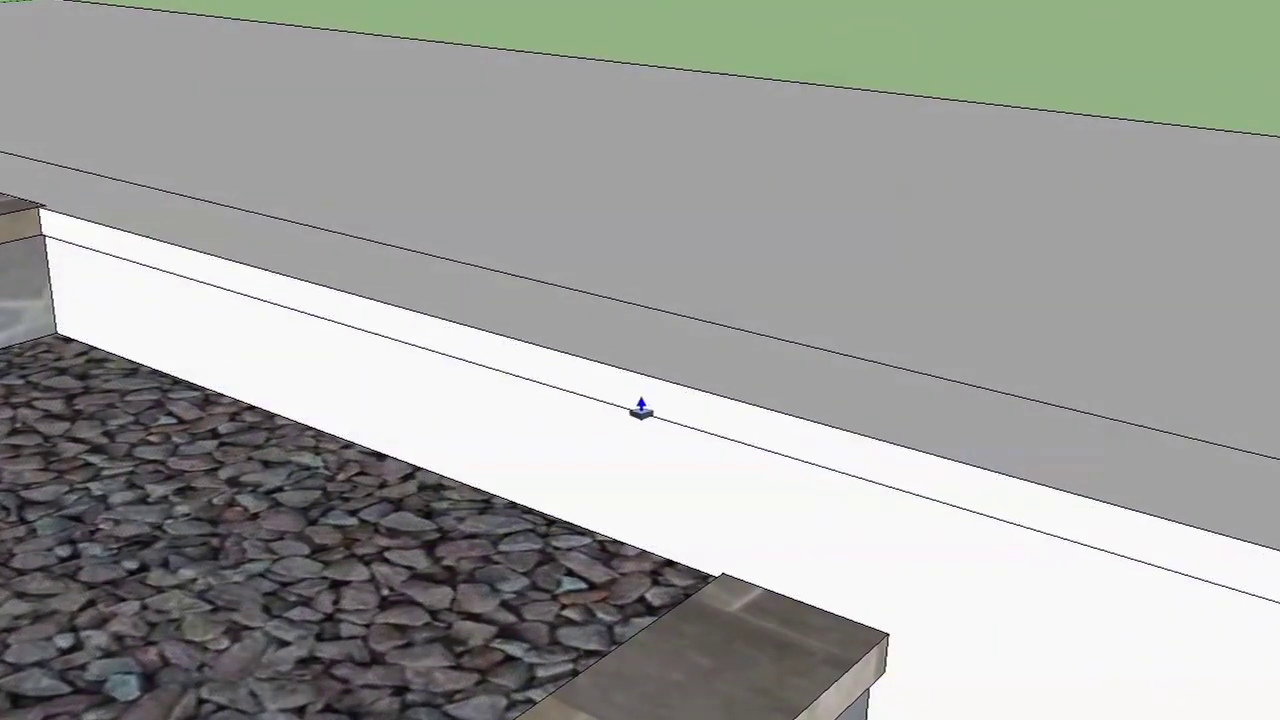
{"action": "left_click", "coordinate": [594, 432]}
{"action": "key", "text": "space"}
{"action": "mouse_move", "coordinate": [503, 417]}
{"action": "middle_mouse_down"}
{"action": "mouse_move", "coordinate": [465, 440]}
{"action": "mouse_move", "coordinate": [471, 517]}
{"action": "mouse_move", "coordinate": [651, 560]}
{"action": "mouse_move", "coordinate": [931, 474]}
{"action": "mouse_move", "coordinate": [983, 440]}
{"action": "mouse_move", "coordinate": [908, 405]}
{"action": "mouse_move", "coordinate": [909, 385]}
{"action": "mouse_move", "coordinate": [706, 529]}
{"action": "mouse_move", "coordinate": [580, 530]}
{"action": "mouse_move", "coordinate": [296, 570]}
{"action": "mouse_move", "coordinate": [500, 470]}
{"action": "middle_mouse_up"}
{"action": "scroll", "coordinate": [489, 515], "scroll_direction": "up", "scroll_amount": 3}
{"action": "scroll", "coordinate": [719, 511], "scroll_direction": "up", "scroll_amount": 3}
{"action": "scroll", "coordinate": [722, 509], "scroll_direction": "up", "scroll_amount": 2}
{"action": "scroll", "coordinate": [722, 509], "scroll_direction": "down", "scroll_amount": 3}
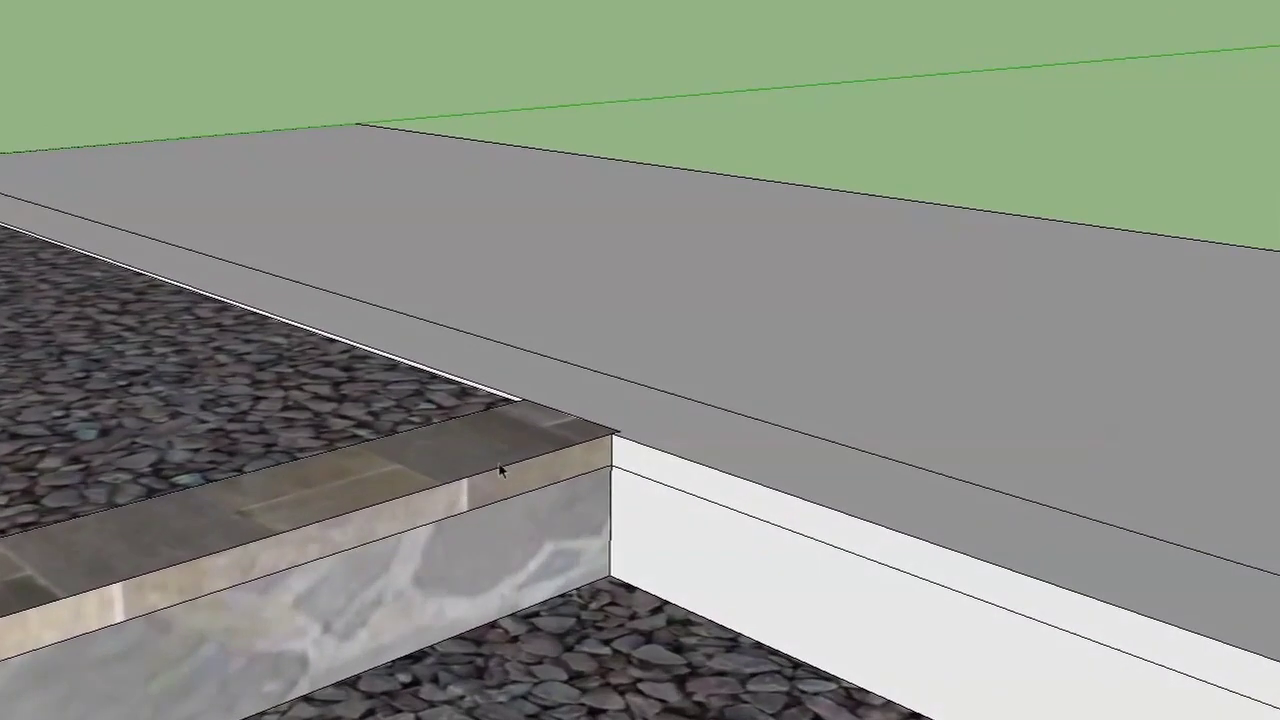
- Paint the slab edge strip and white edge strip with stone tile, and the wall side with stone
{"action": "left_click", "coordinate": [556, 376]}
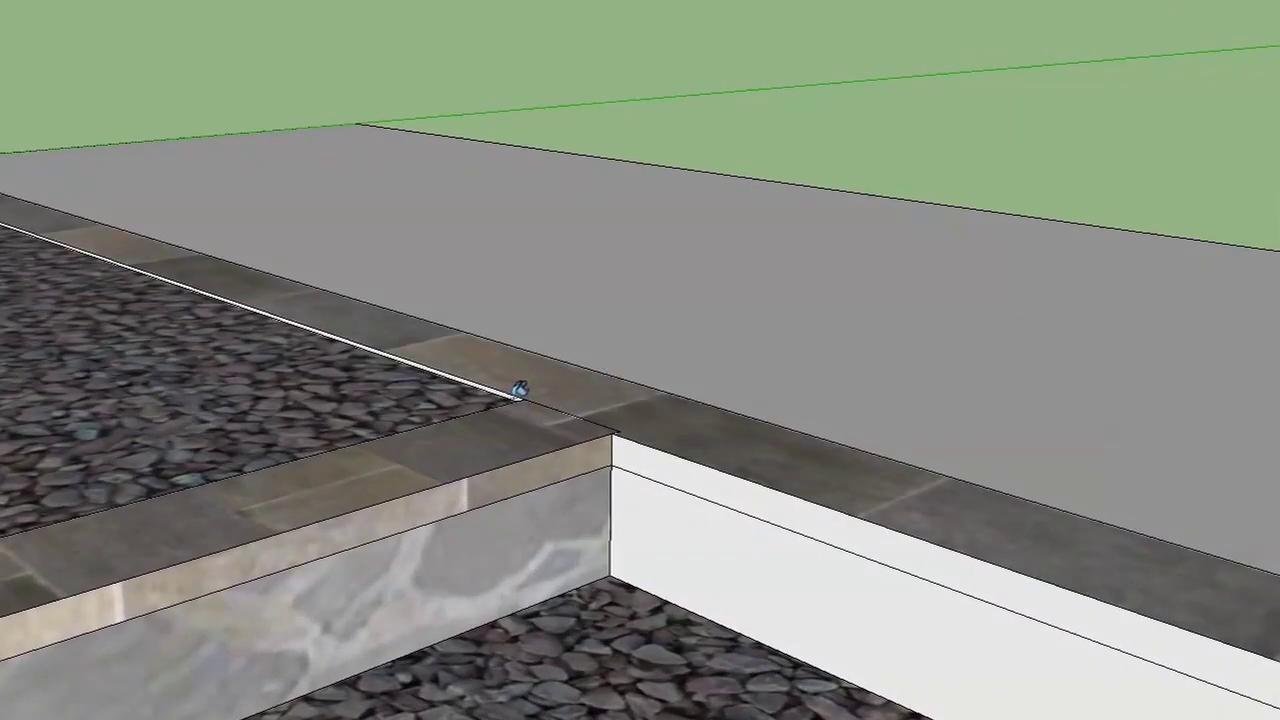
{"action": "left_click", "coordinate": [654, 460]}
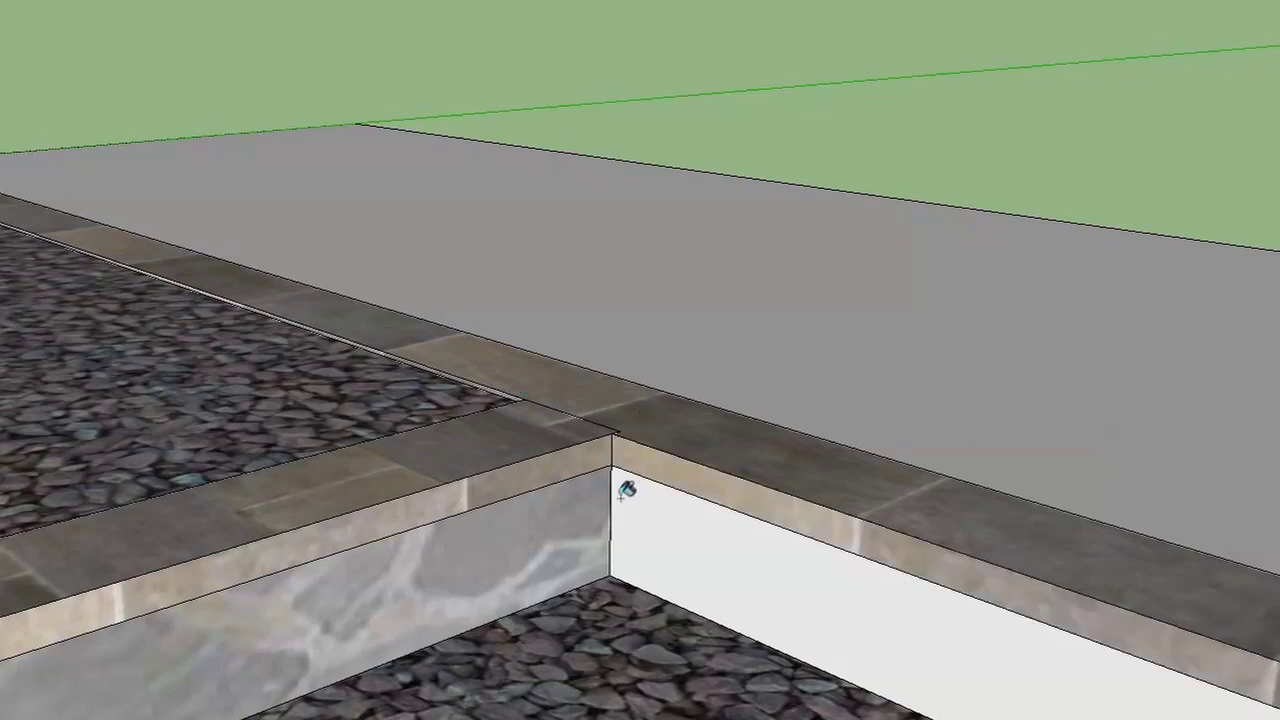
{"action": "left_click", "coordinate": [685, 523]}
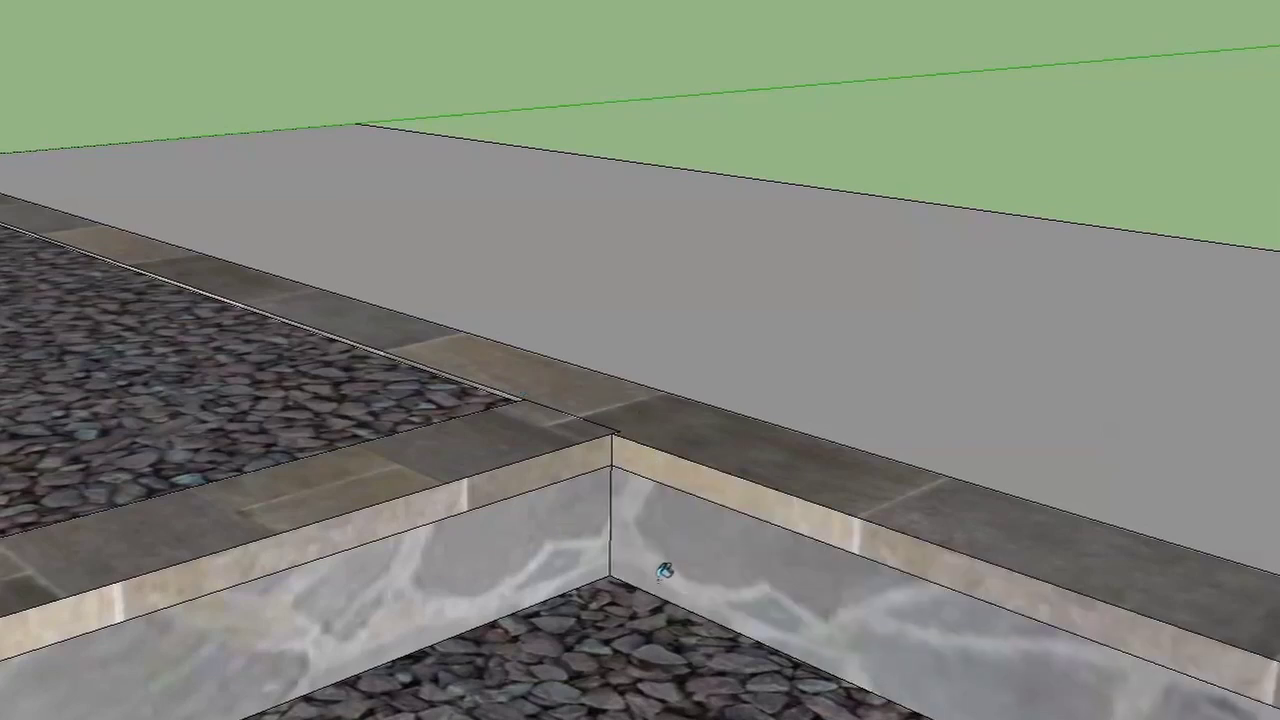
{"action": "scroll", "coordinate": [586, 594], "scroll_direction": "down", "scroll_amount": 2}
{"action": "scroll", "coordinate": [586, 594], "scroll_direction": "down", "scroll_amount": 2}
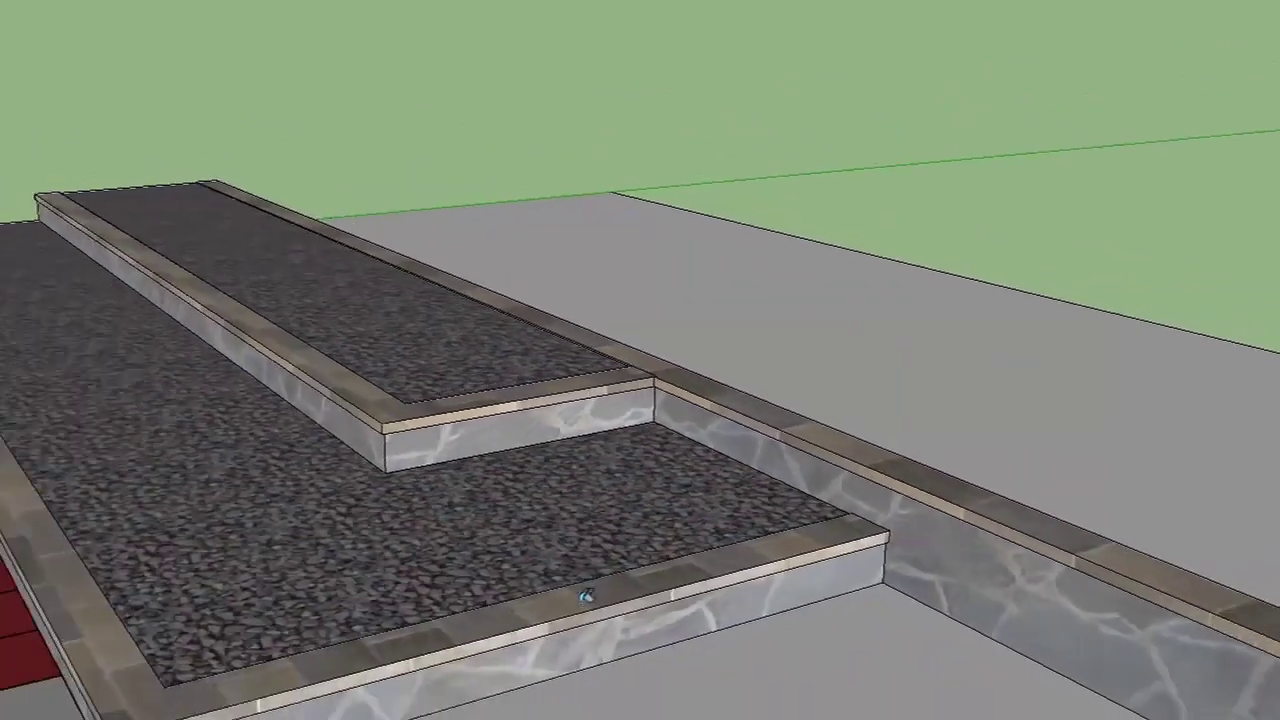
{"action": "scroll", "coordinate": [586, 591], "scroll_direction": "down", "scroll_amount": 2}
{"action": "scroll", "coordinate": [583, 546], "scroll_direction": "down", "scroll_amount": 1}
{"action": "mouse_move", "coordinate": [583, 546]}
{"action": "middle_mouse_down"}
{"action": "mouse_move", "coordinate": [737, 423]}
{"action": "mouse_move", "coordinate": [805, 465]}
{"action": "mouse_move", "coordinate": [691, 577]}
{"action": "middle_mouse_up"}
- Zoom in on the white block's top and switch to the Orbit tool
{"action": "scroll", "coordinate": [805, 465], "scroll_direction": "down", "scroll_amount": 2}
{"action": "scroll", "coordinate": [695, 577], "scroll_direction": "up", "scroll_amount": 1}
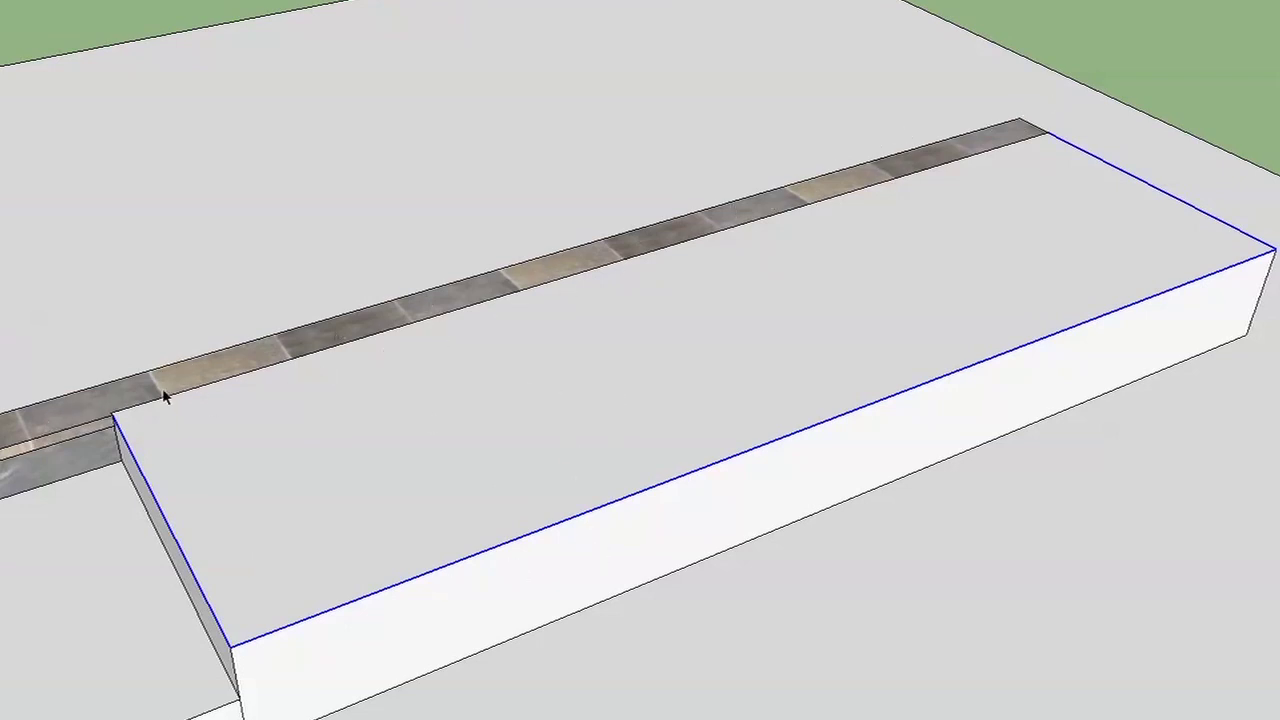
{"action": "key", "text": "o"}
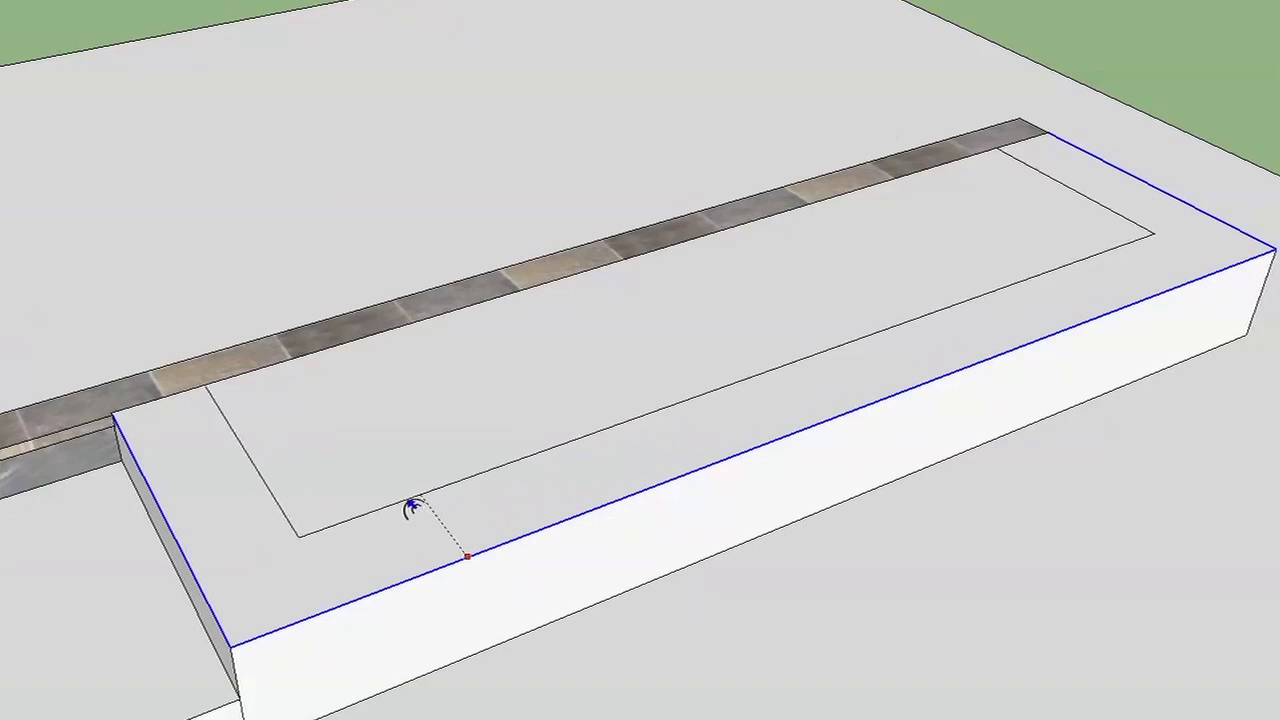
{"action": "key", "text": "Return"}
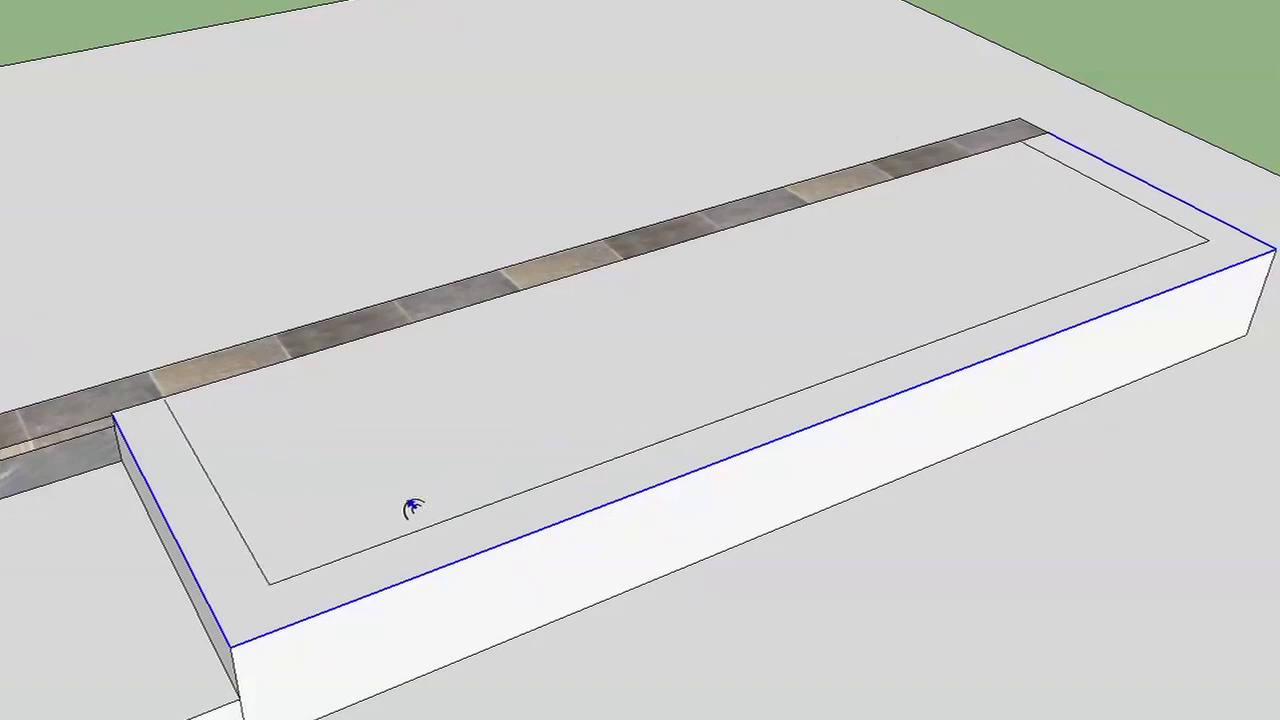
{"action": "left_click", "coordinate": [1126, 25]}
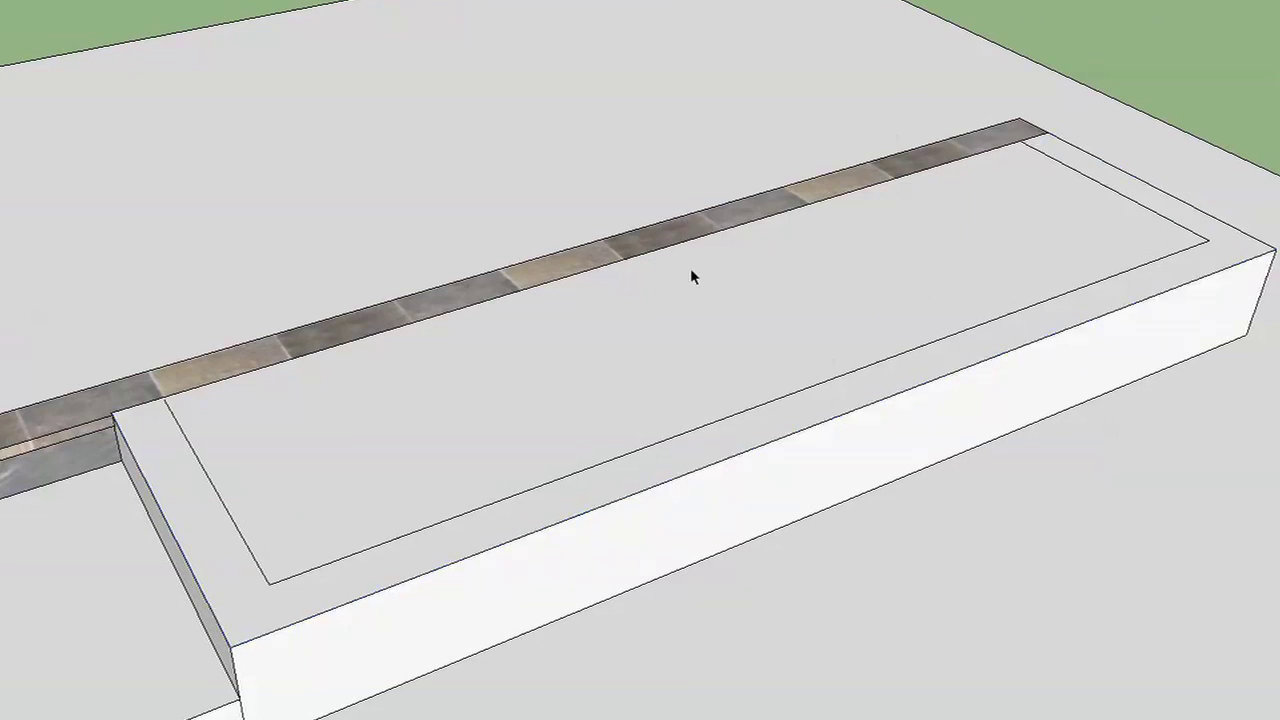
{"action": "scroll", "coordinate": [625, 425], "scroll_direction": "down", "scroll_amount": 3}
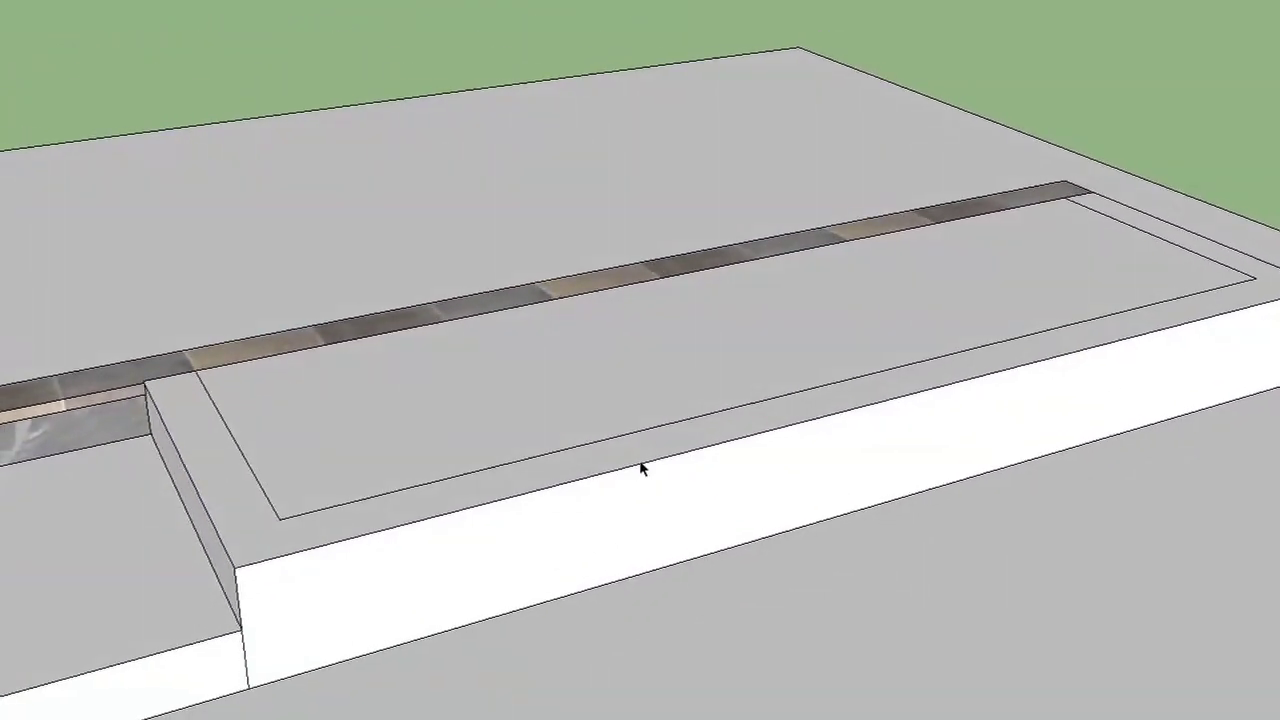
{"action": "middle_click_drag", "start_coordinate": [600, 458], "coordinate": [423, 498]}
{"action": "key", "text": "p"}
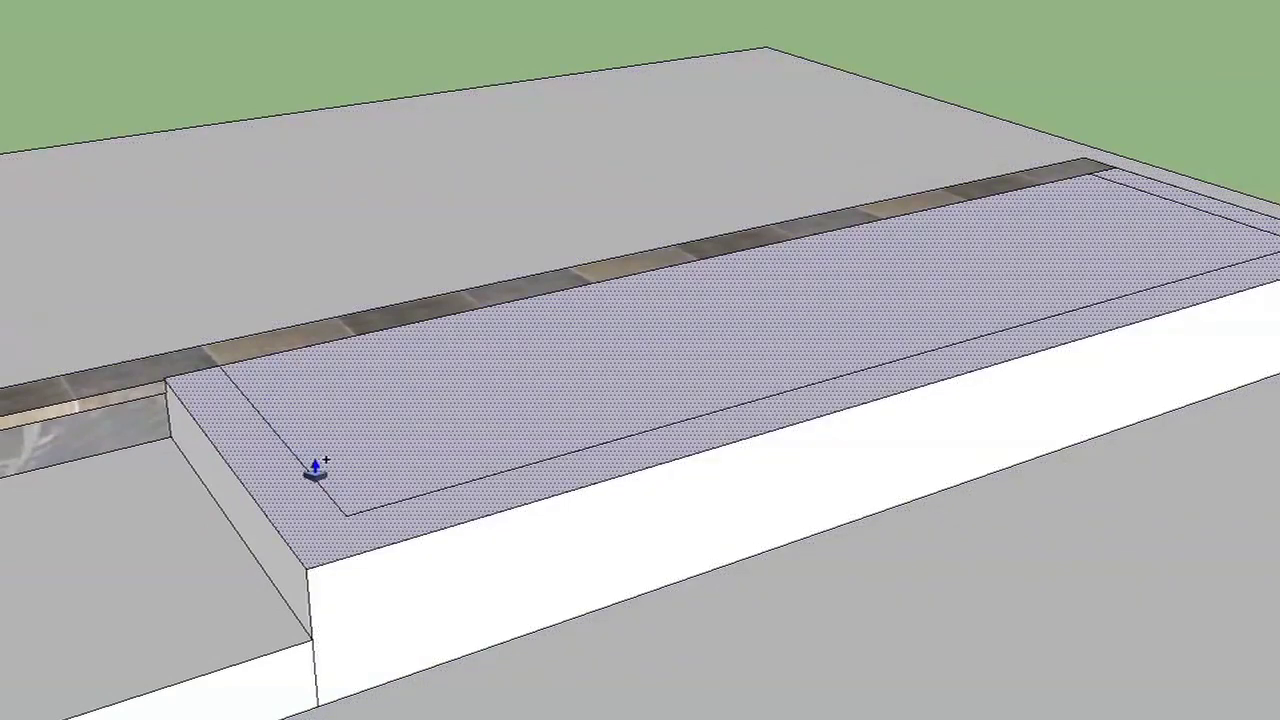
{"action": "left_click", "coordinate": [306, 488]}
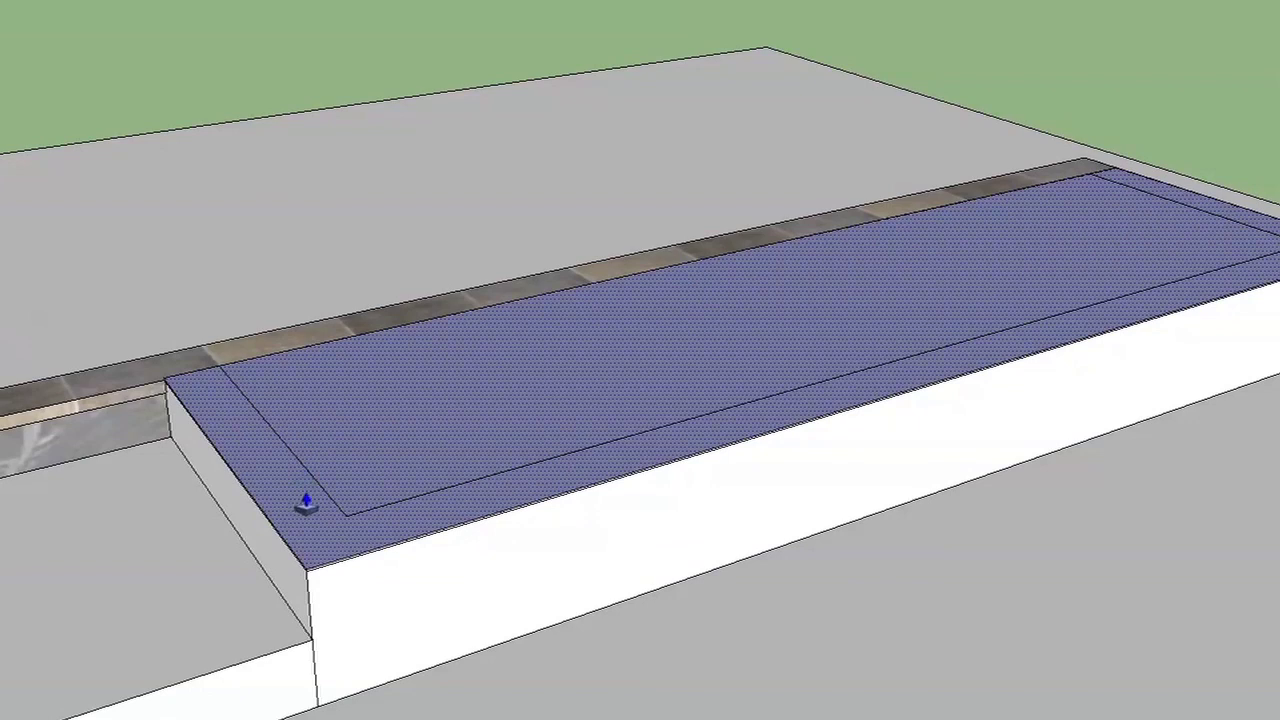
{"action": "left_click_drag", "start_coordinate": [306, 505], "coordinate": [258, 115]}
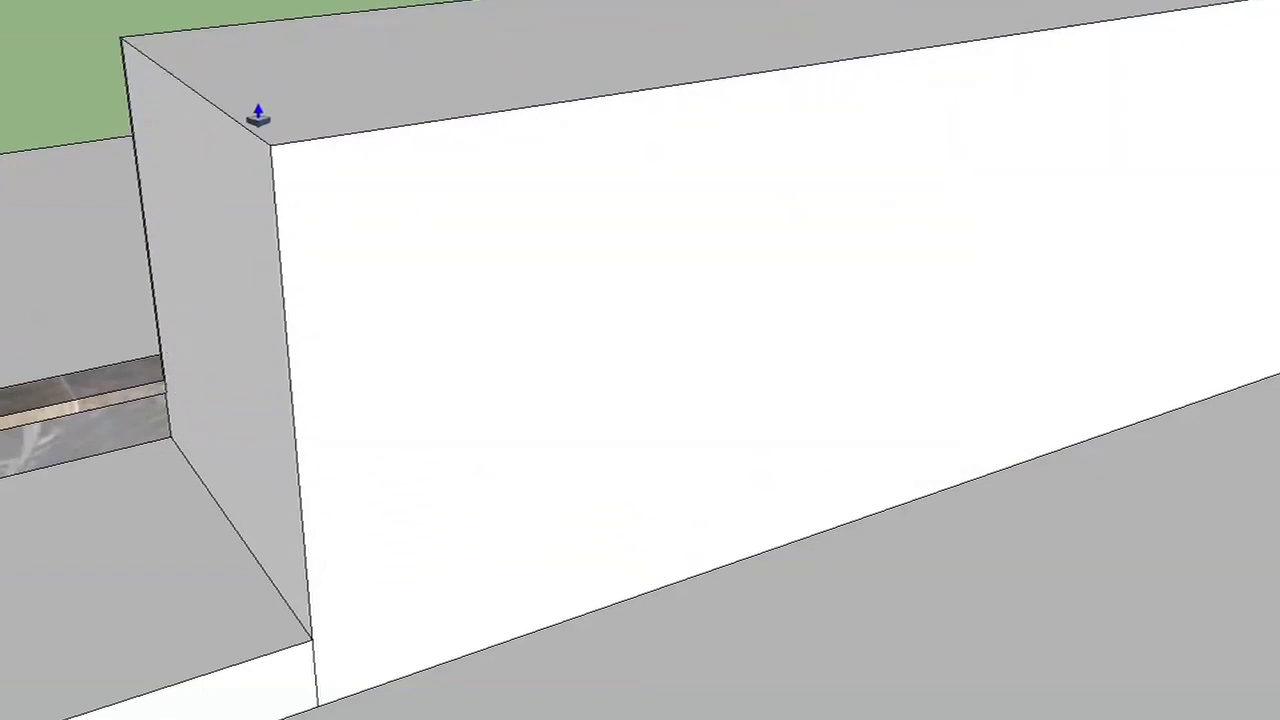
{"action": "key", "text": "Escape"}
{"action": "key", "text": "space"}
{"action": "left_click", "coordinate": [315, 470]}
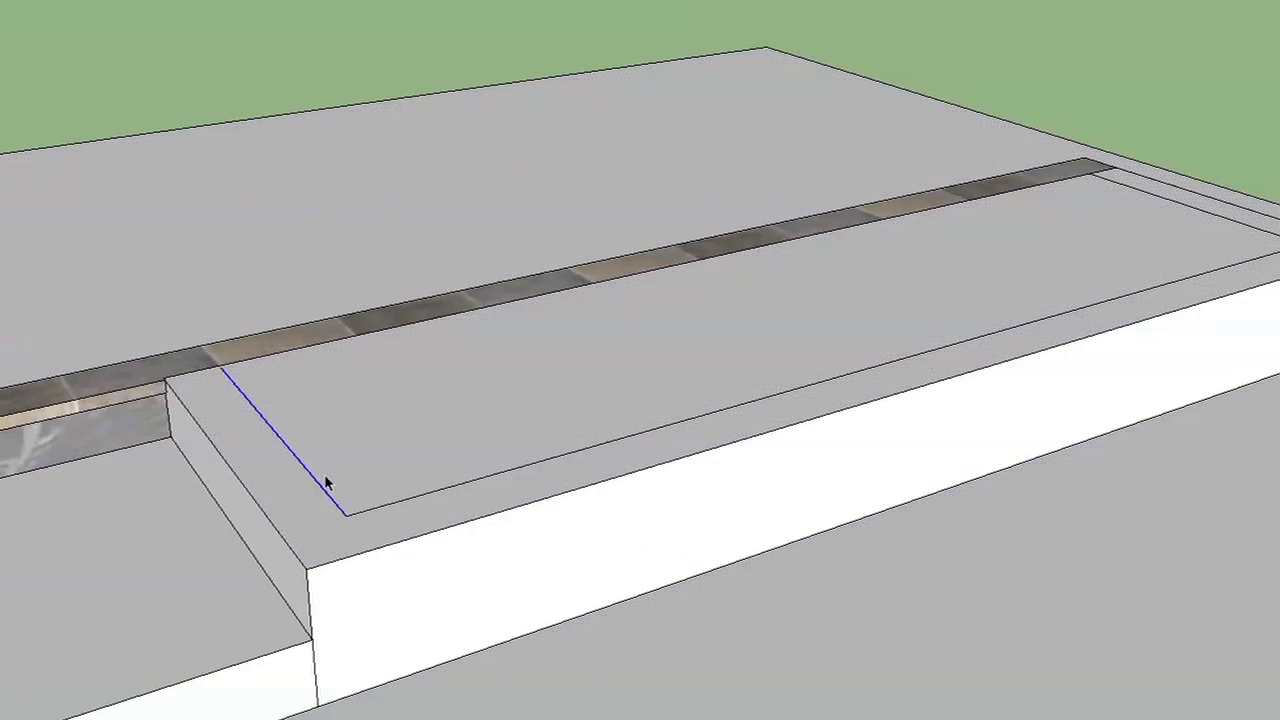
{"action": "left_click", "coordinate": [386, 500]}
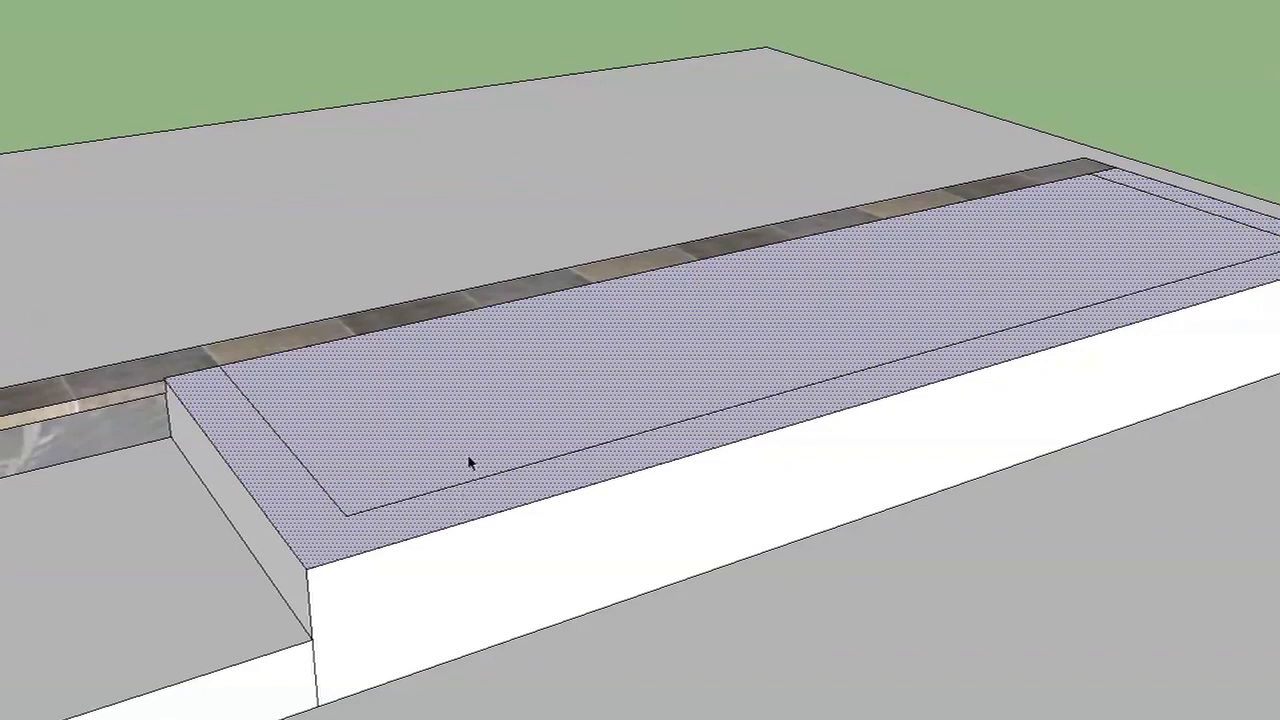
{"action": "left_click", "coordinate": [468, 526]}
{"action": "left_click", "coordinate": [499, 493]}
{"action": "scroll", "coordinate": [640, 522], "scroll_direction": "down", "scroll_amount": 1}
{"action": "scroll", "coordinate": [615, 525], "scroll_direction": "down", "scroll_amount": 2}
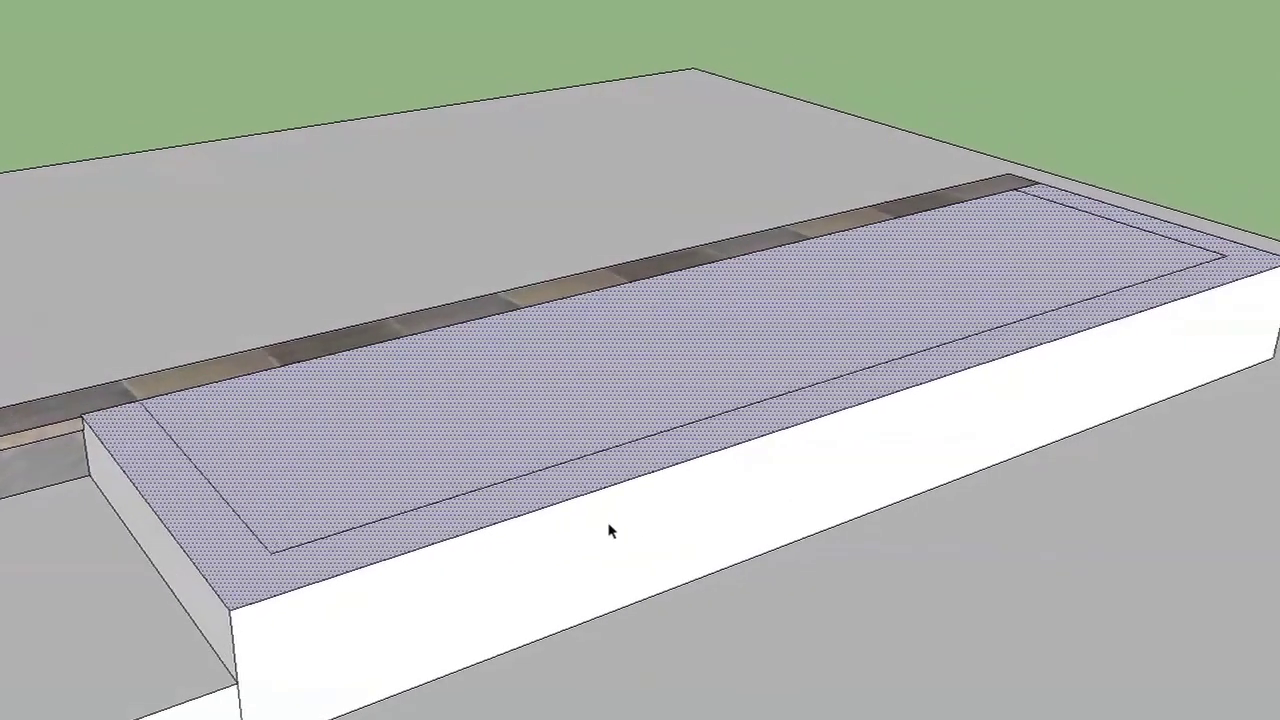
{"action": "scroll", "coordinate": [590, 515], "scroll_direction": "down", "scroll_amount": 2}
{"action": "scroll", "coordinate": [535, 500], "scroll_direction": "down", "scroll_amount": 2}
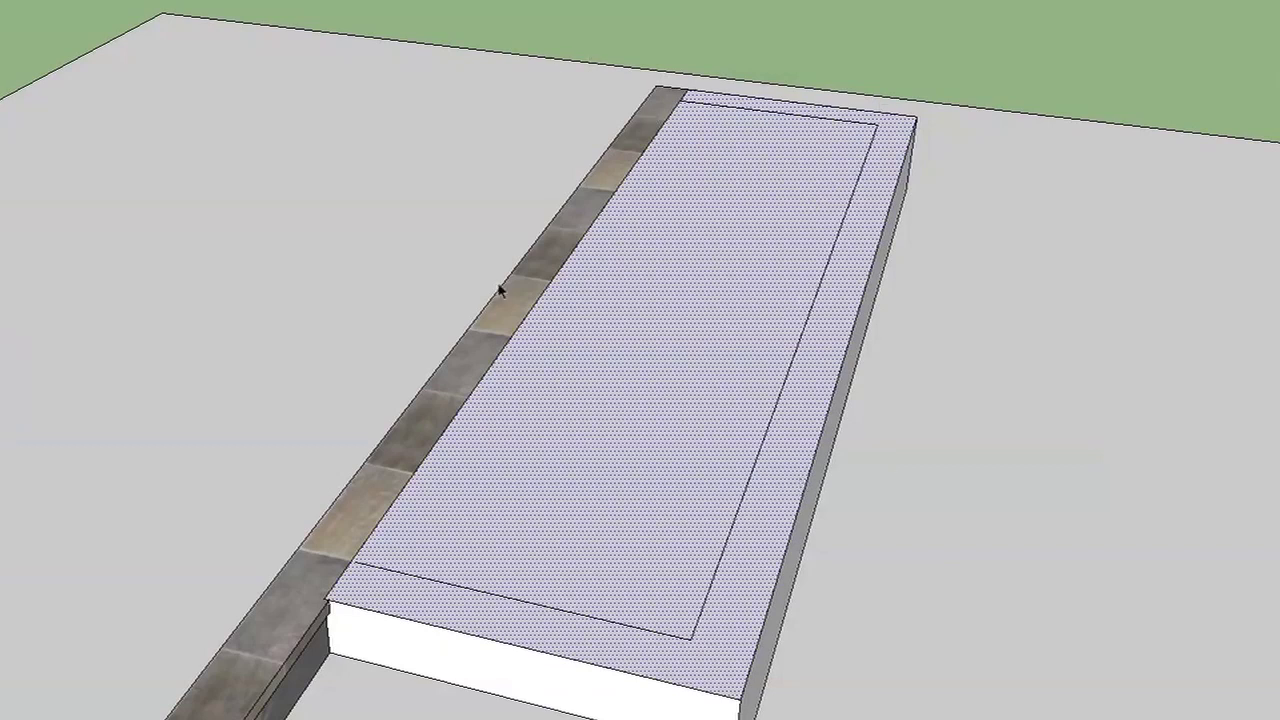
{"action": "left_click", "coordinate": [803, 342]}
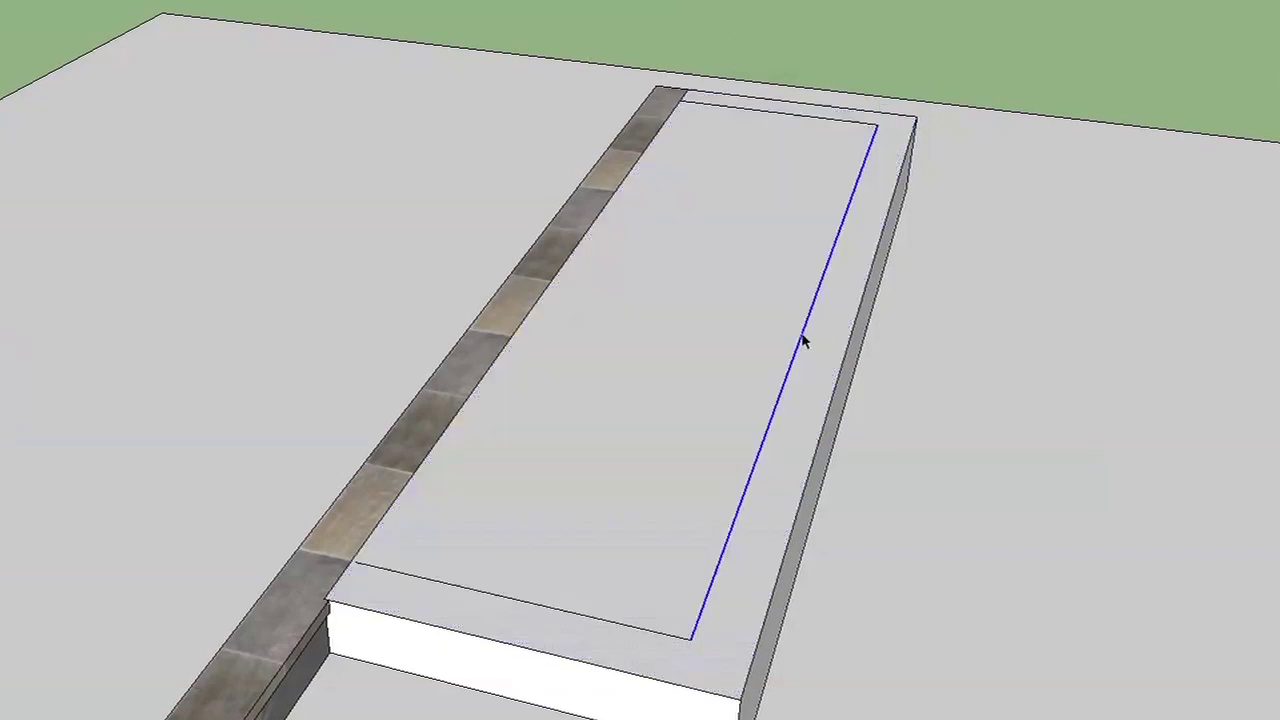
{"action": "left_click", "coordinate": [826, 32]}
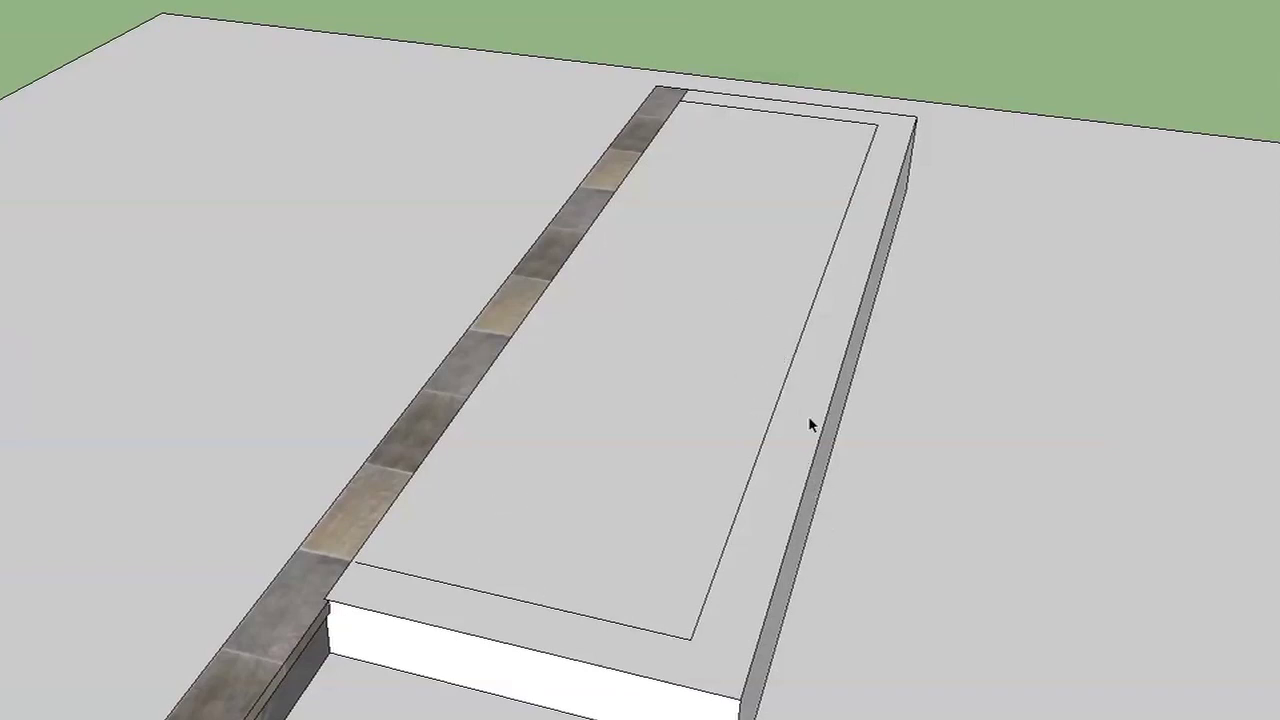
{"action": "left_click", "coordinate": [620, 352]}
{"action": "left_click", "coordinate": [885, 38]}
- Try selecting the block's top face, corner edges, and border and inner faces, then clear the selection
{"action": "left_click", "coordinate": [665, 290]}
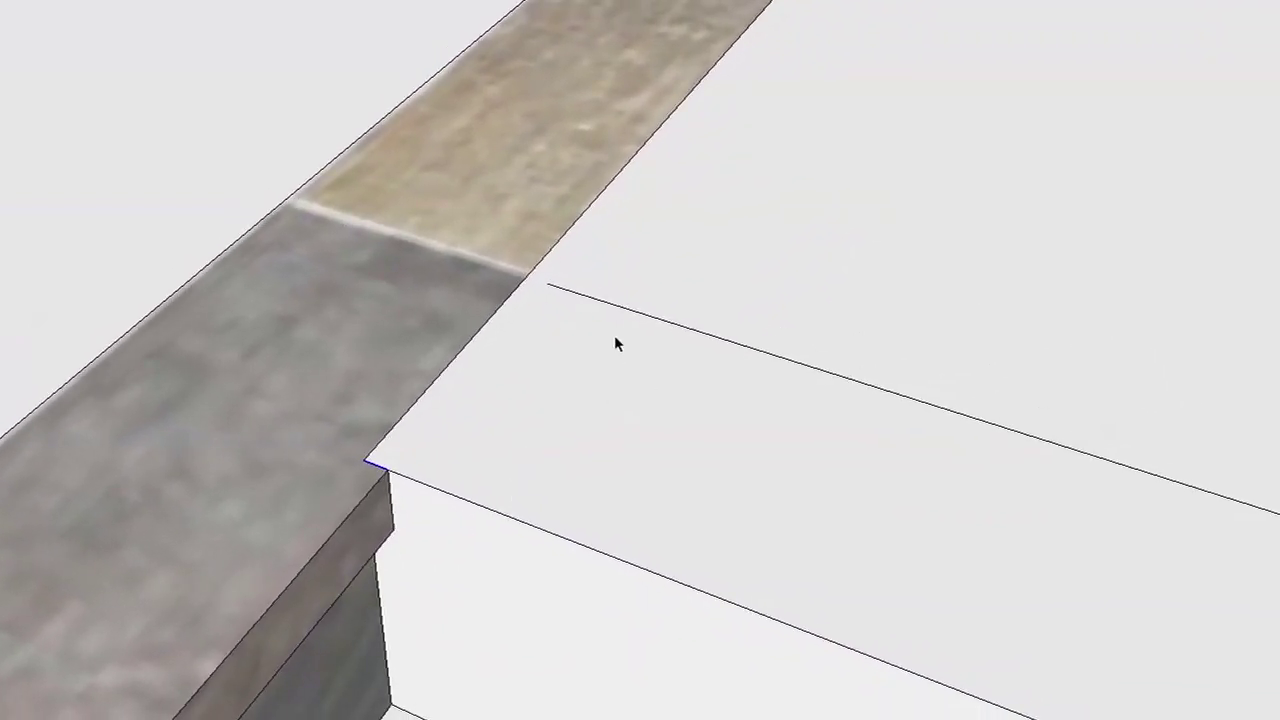
{"action": "left_click", "coordinate": [557, 294]}
{"action": "left_click", "coordinate": [539, 287]}
{"action": "scroll", "coordinate": [677, 420], "scroll_direction": "down", "scroll_amount": 1}
{"action": "scroll", "coordinate": [674, 430], "scroll_direction": "down", "scroll_amount": 1}
{"action": "scroll", "coordinate": [672, 425], "scroll_direction": "down", "scroll_amount": 2}
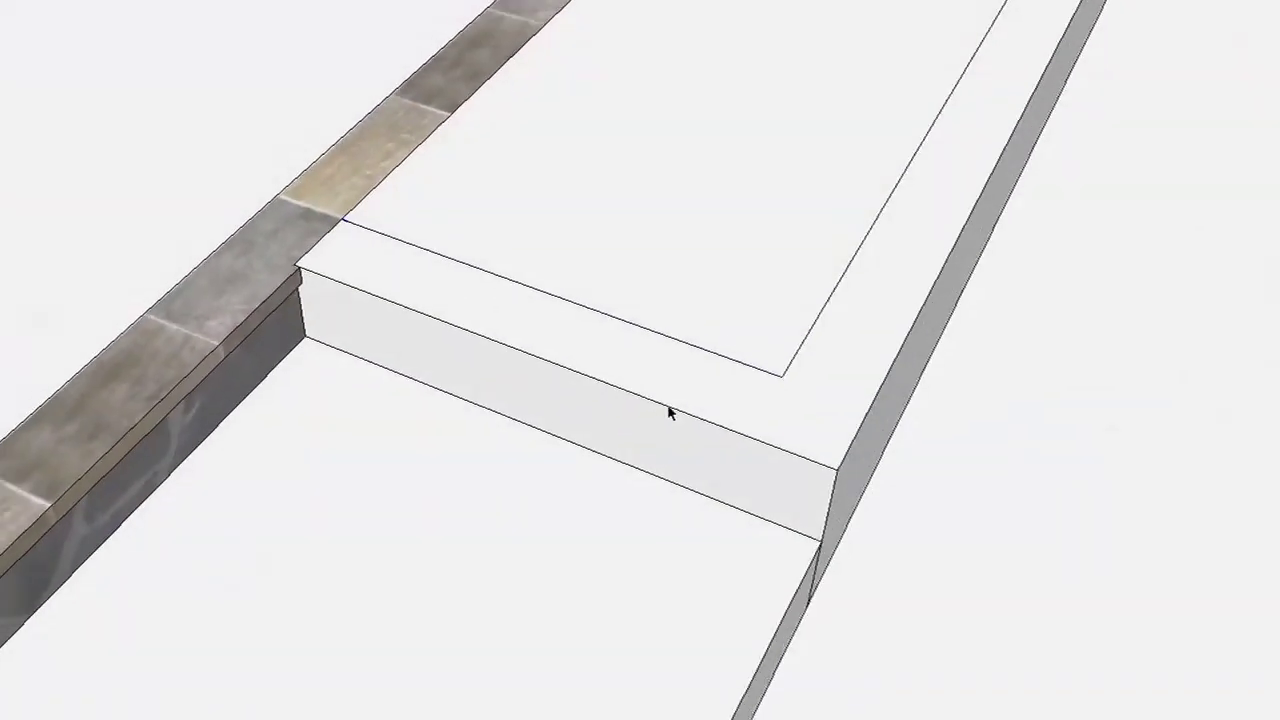
{"action": "scroll", "coordinate": [665, 410], "scroll_direction": "down", "scroll_amount": 2}
{"action": "scroll", "coordinate": [662, 404], "scroll_direction": "down", "scroll_amount": 1}
{"action": "left_click", "coordinate": [689, 318]}
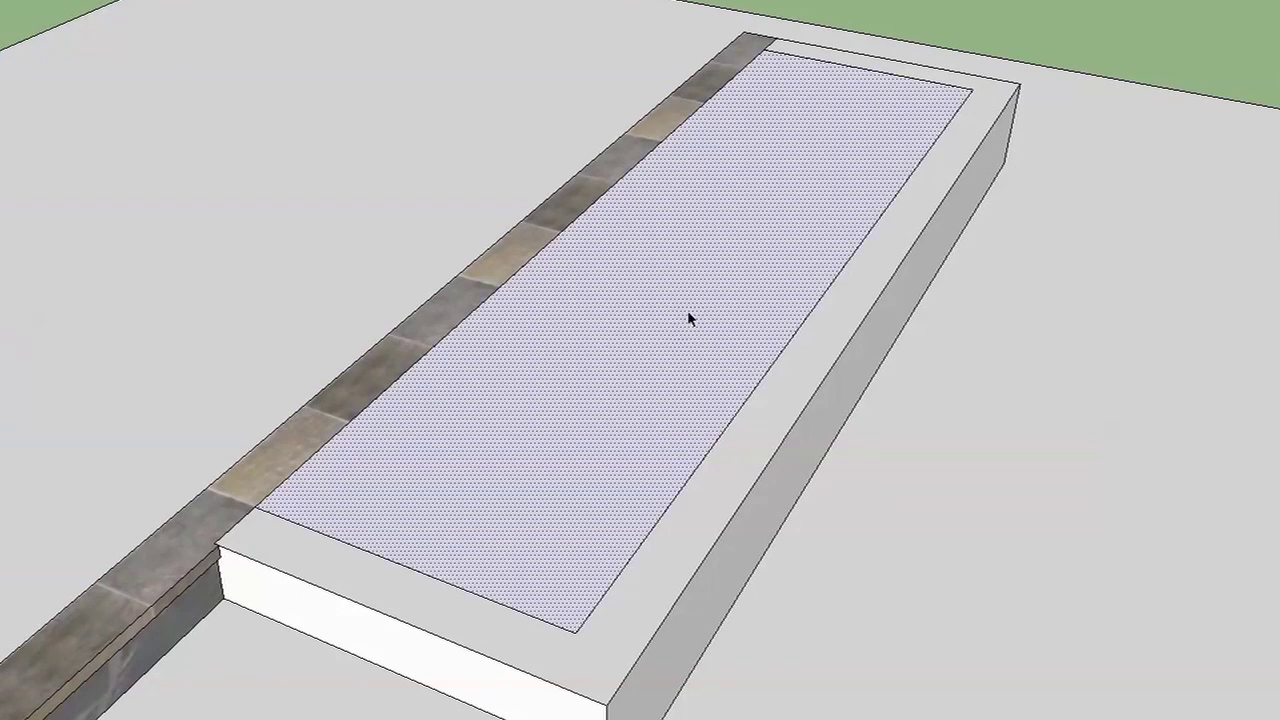
{"action": "left_click", "coordinate": [784, 371], "text": "shift"}
{"action": "key", "text": "ctrl+shift+i"}
{"action": "left_click", "coordinate": [735, 345]}
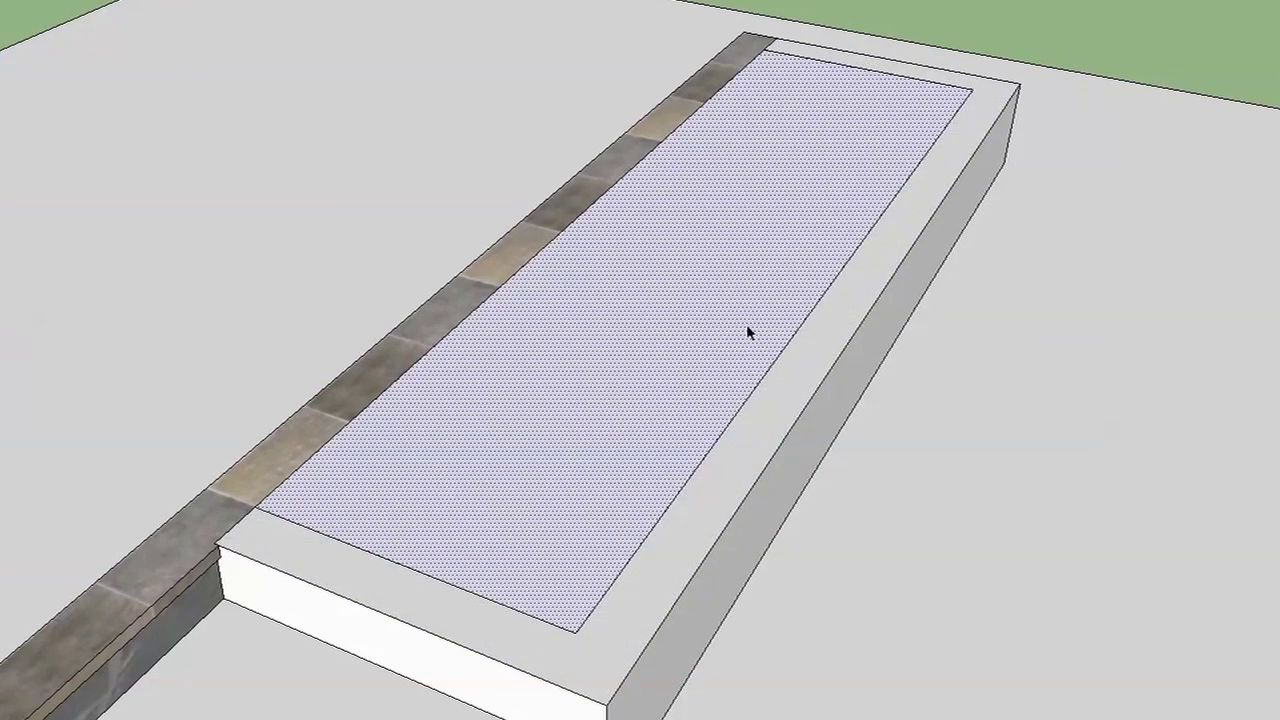
{"action": "left_click", "coordinate": [918, 13]}
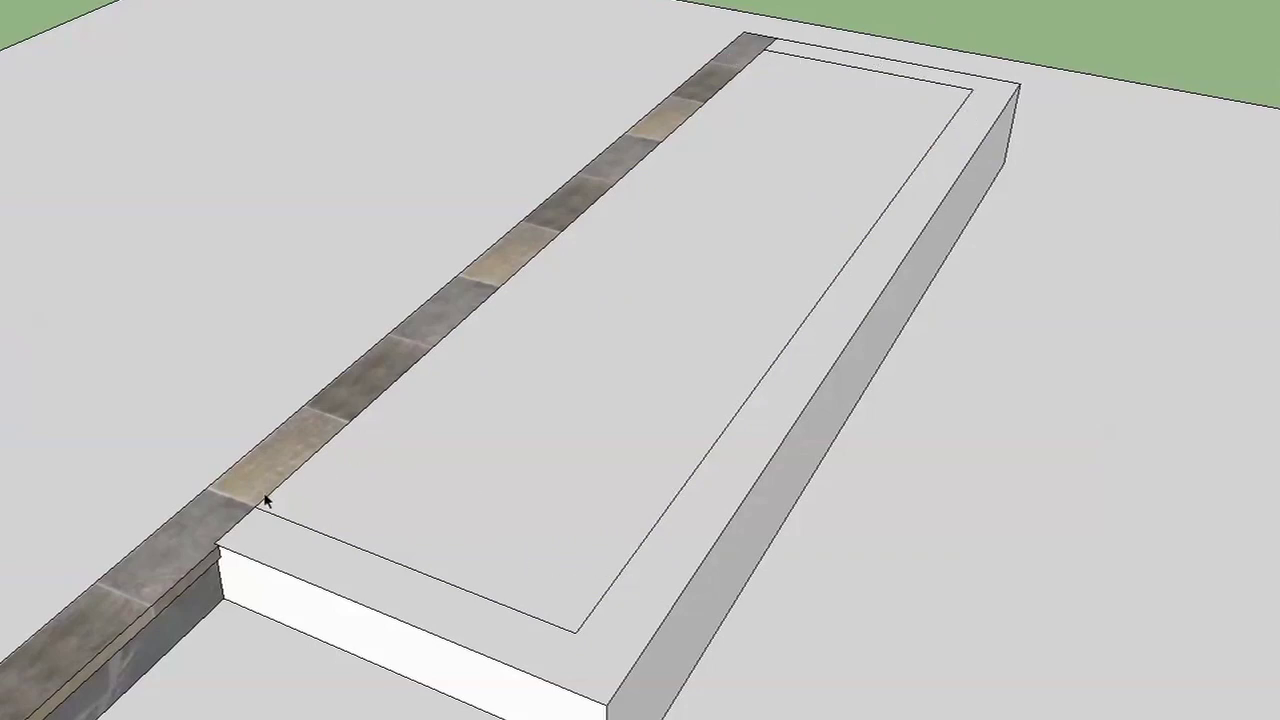
- Select the border ring face and raise it a small height
{"action": "left_click", "coordinate": [381, 570]}
{"action": "left_click", "coordinate": [420, 525]}
{"action": "left_click", "coordinate": [470, 598]}
{"action": "left_click", "coordinate": [484, 556]}
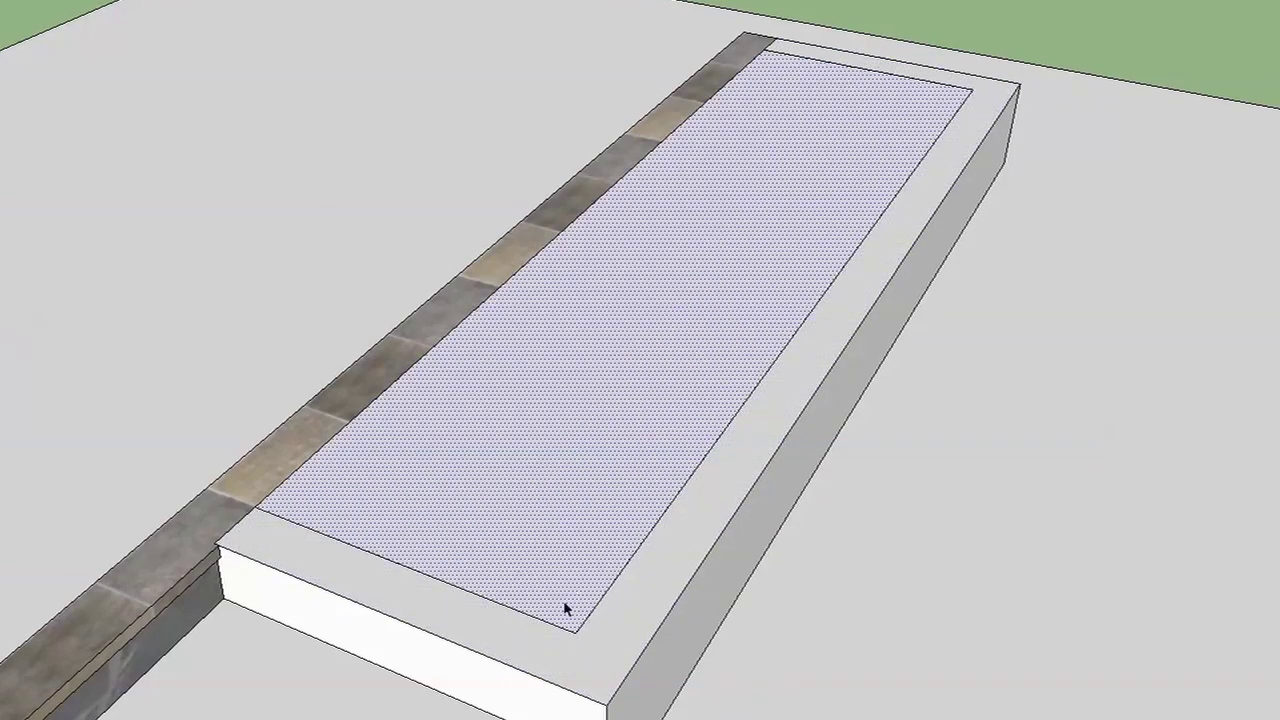
{"action": "scroll", "coordinate": [423, 437], "scroll_direction": "up", "scroll_amount": 3}
{"action": "scroll", "coordinate": [477, 414], "scroll_direction": "up", "scroll_amount": 3}
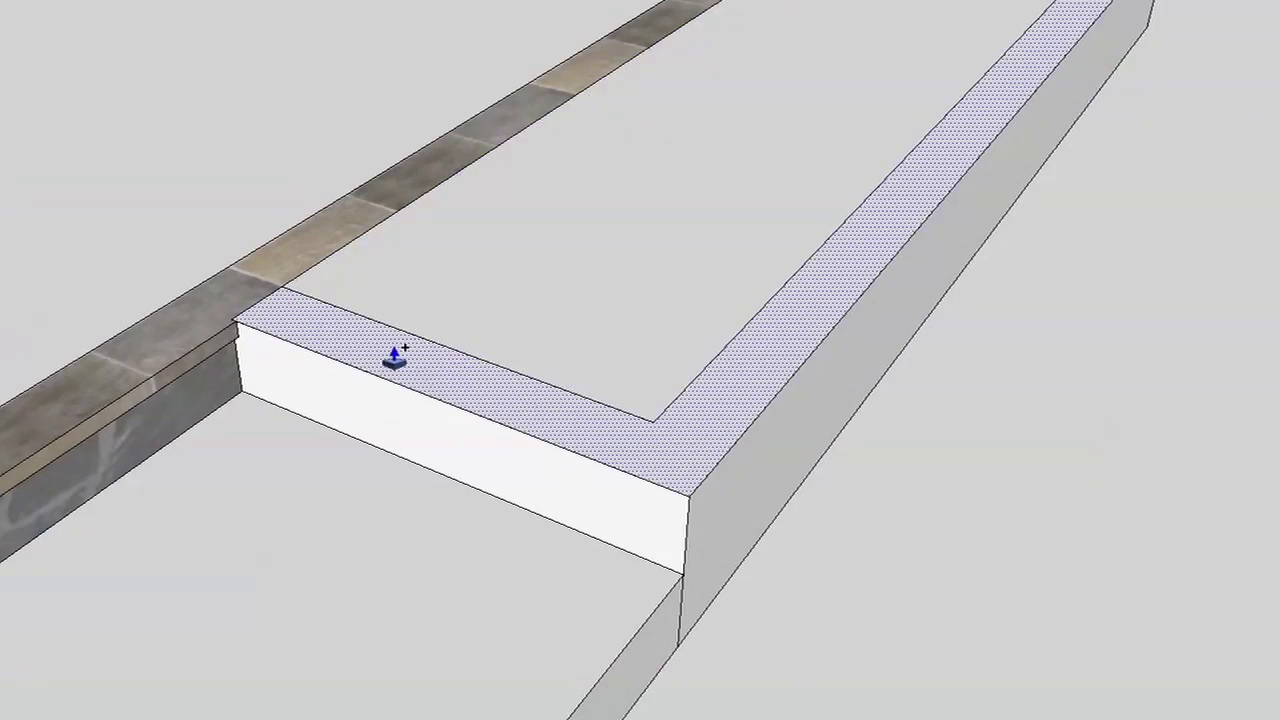
{"action": "left_click", "coordinate": [377, 345]}
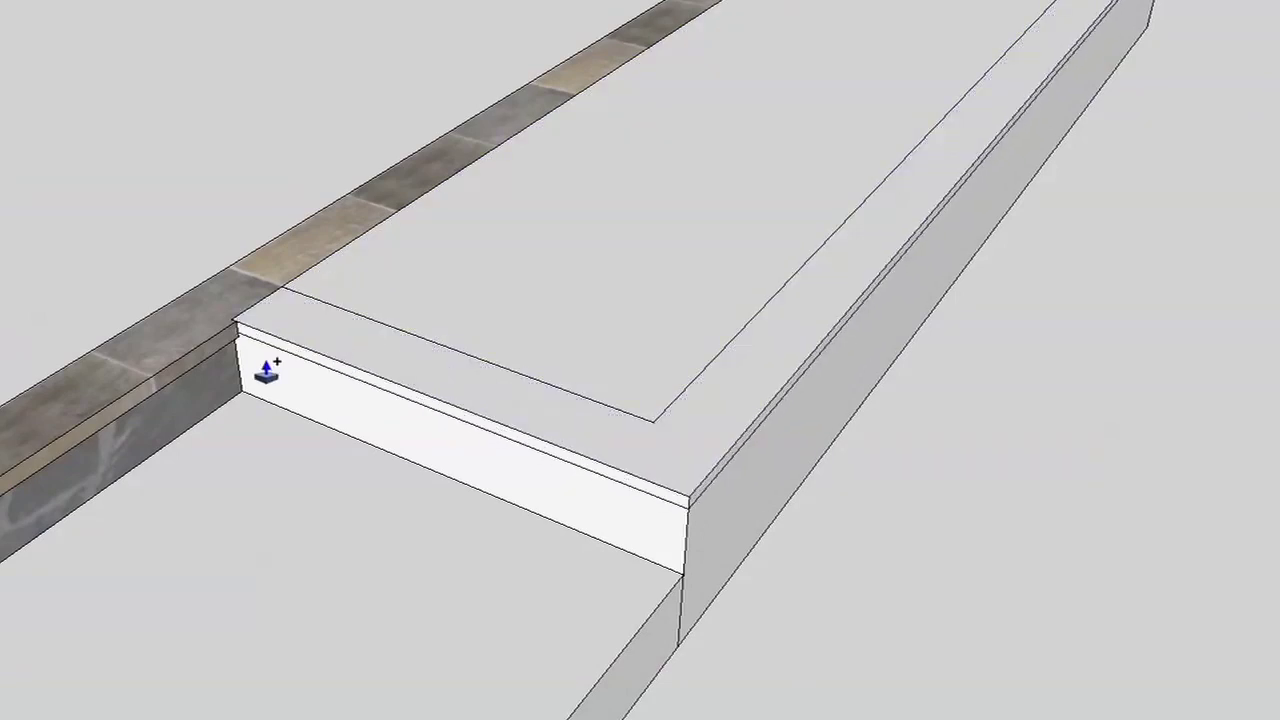
{"action": "left_click", "coordinate": [201, 371]}
- Reverse the border face and push the cap edge outward to overhang the wall
{"action": "right_click", "coordinate": [516, 392]}
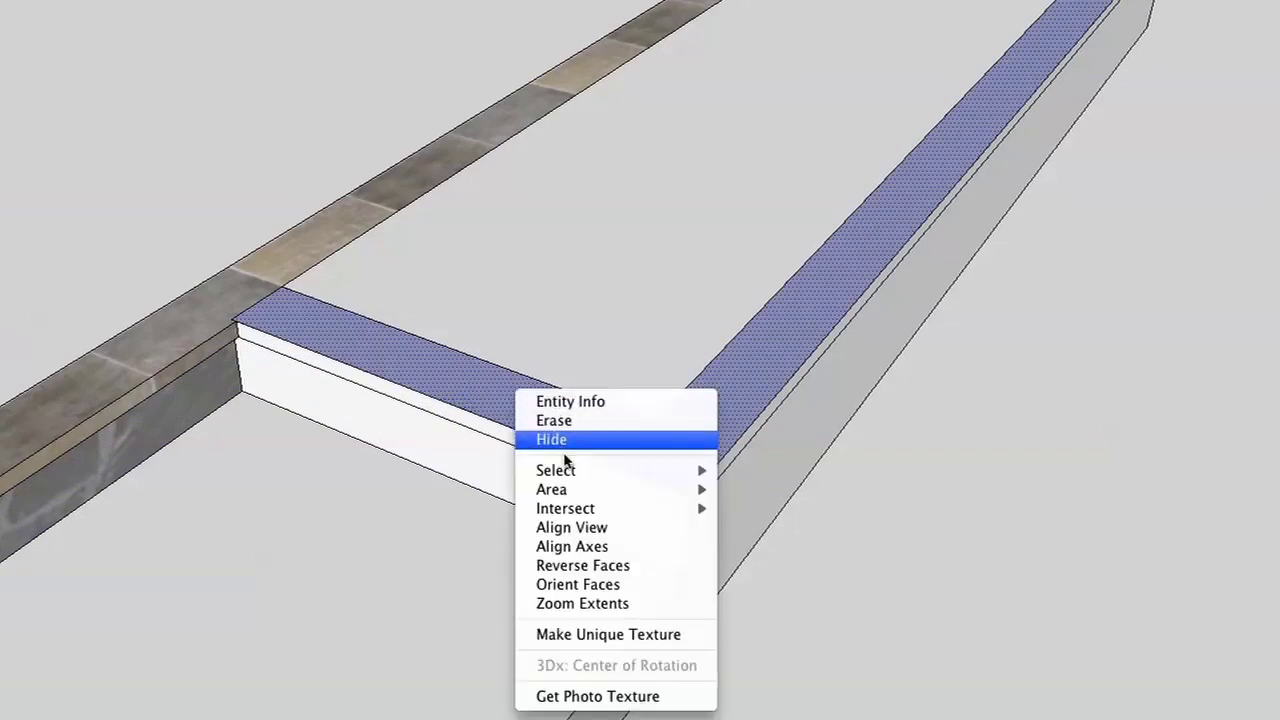
{"action": "left_click", "coordinate": [548, 566]}
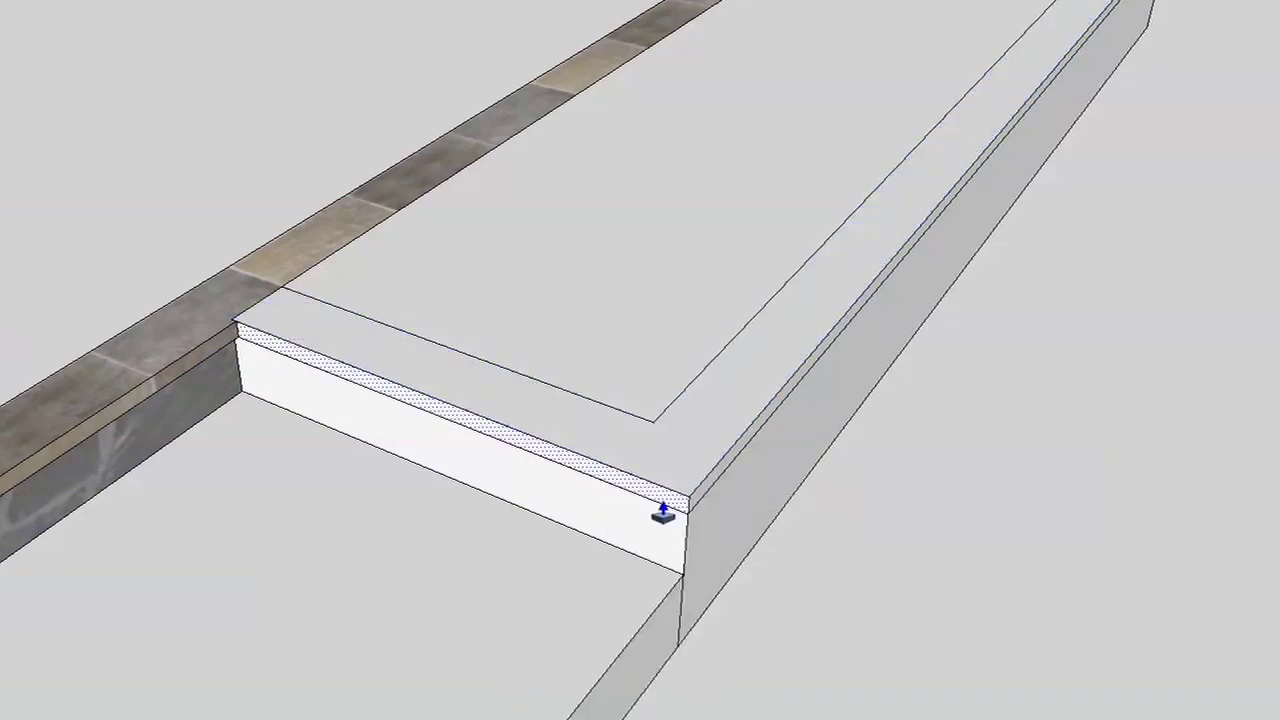
{"action": "left_click", "coordinate": [651, 516]}
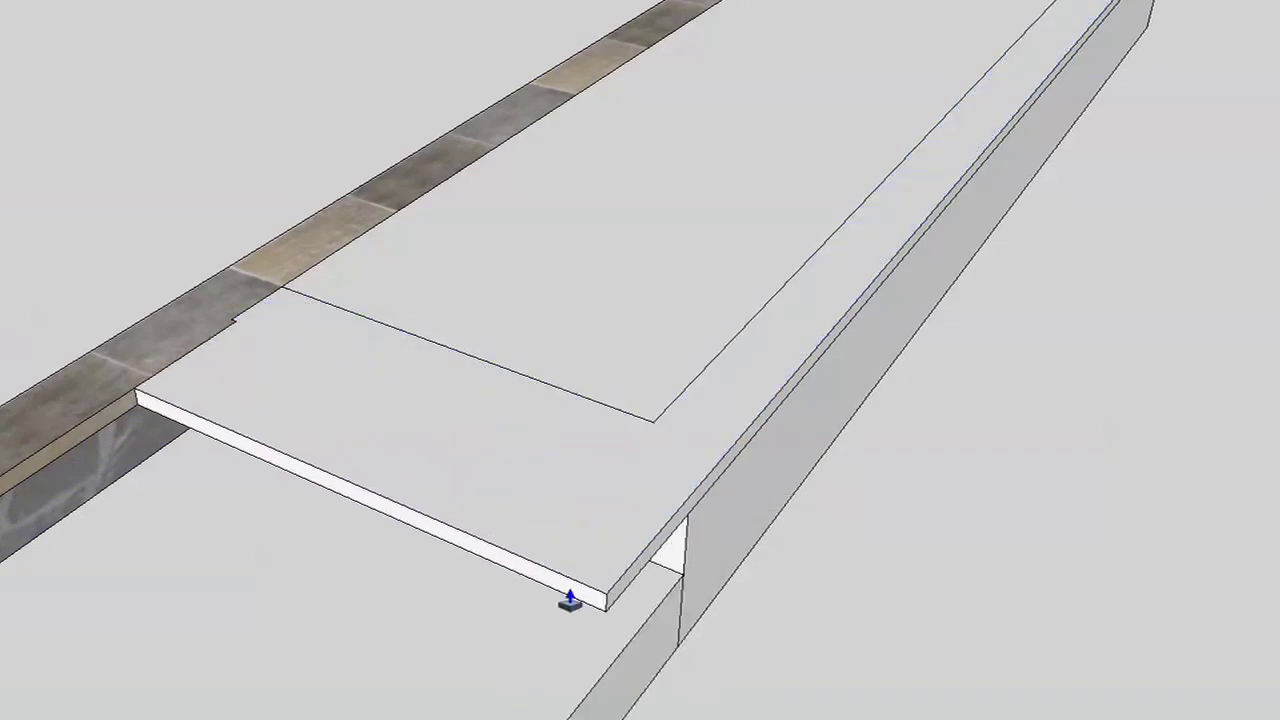
{"action": "left_click", "coordinate": [570, 600]}
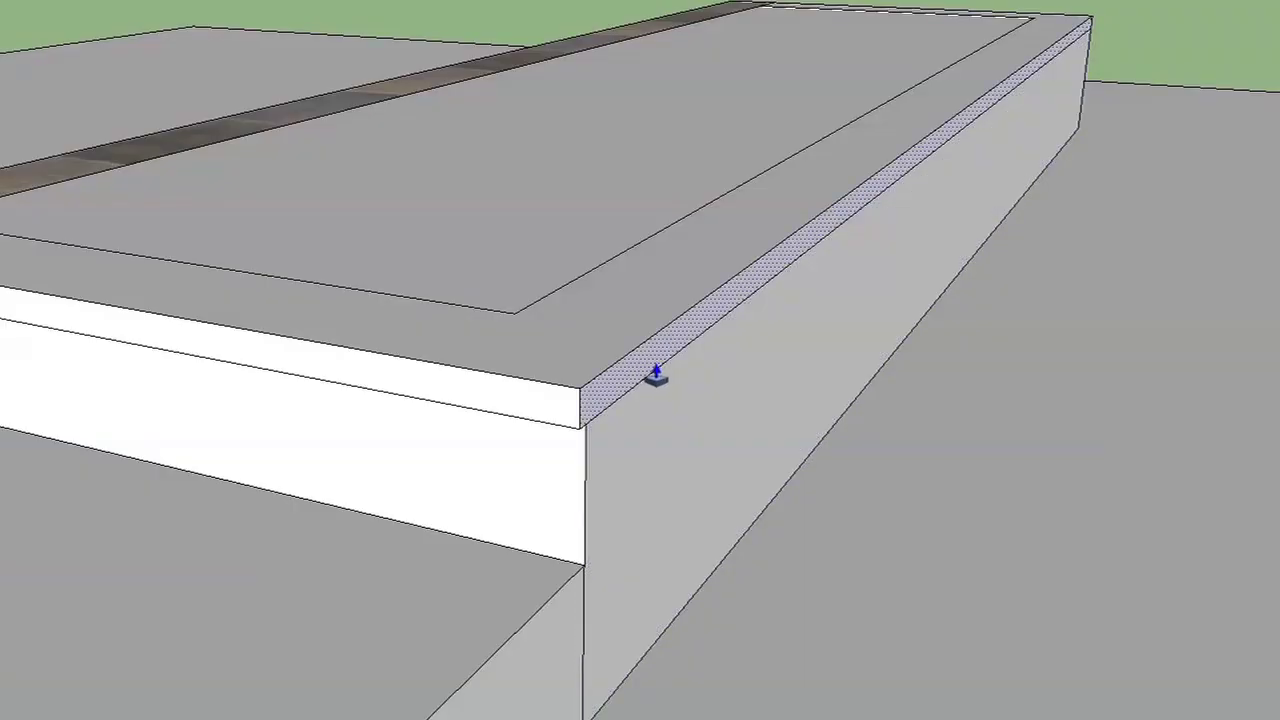
{"action": "left_click", "coordinate": [656, 373]}
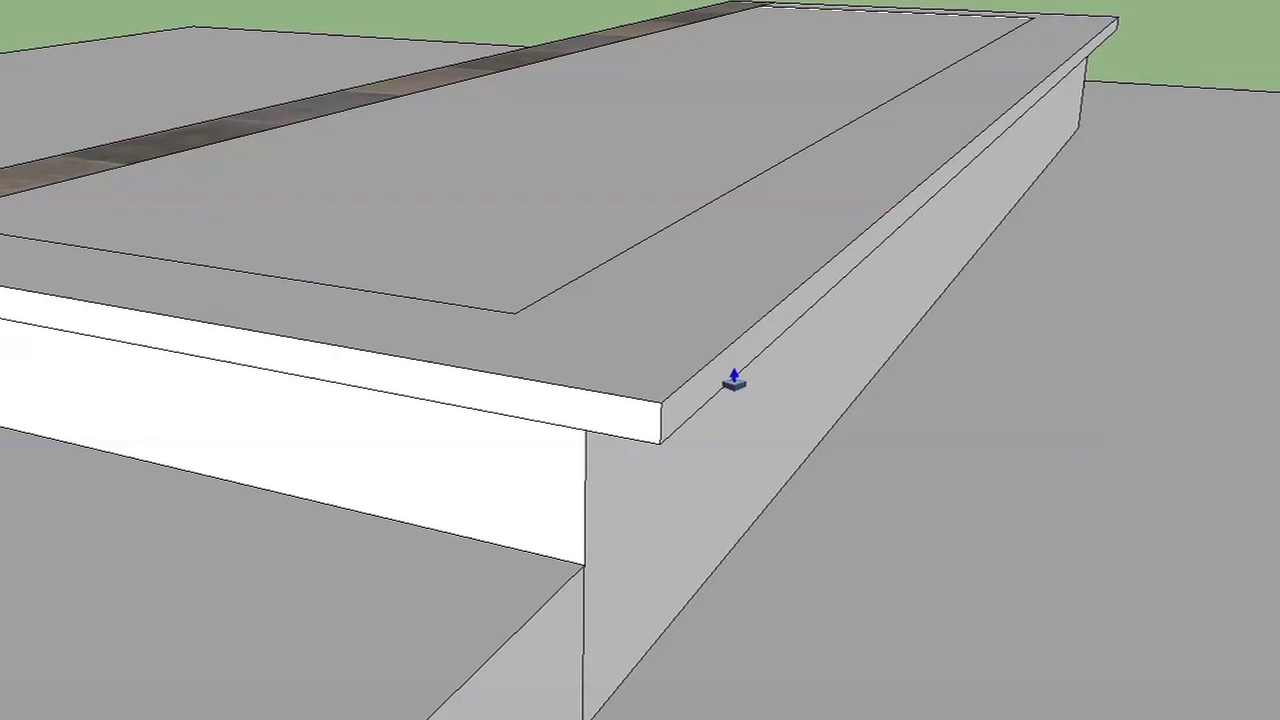
{"action": "key", "text": "Escape"}
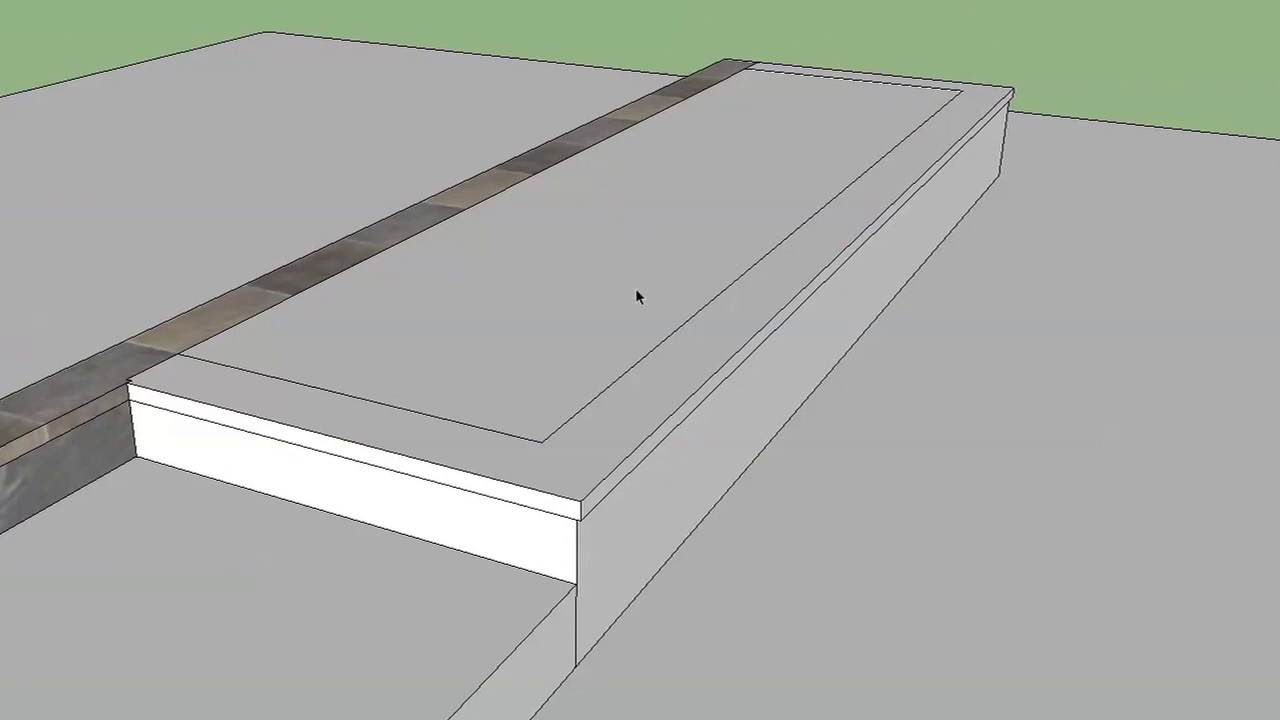
{"action": "key", "text": "p"}
{"action": "scroll", "coordinate": [673, 391], "scroll_direction": "up", "scroll_amount": 3}
{"action": "scroll", "coordinate": [669, 349], "scroll_direction": "up", "scroll_amount": 2}
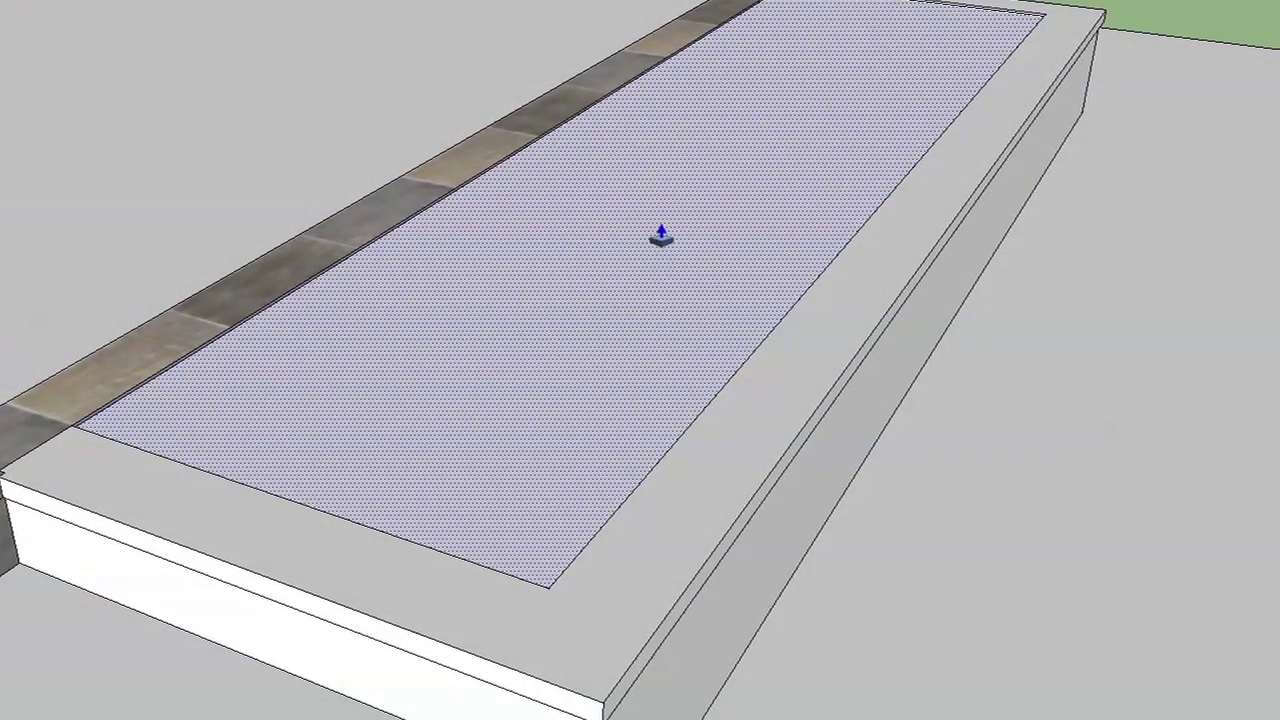
- Recess the inner face slightly, then paint the rim strips and inner and front walls with stone
{"action": "left_click", "coordinate": [662, 233]}
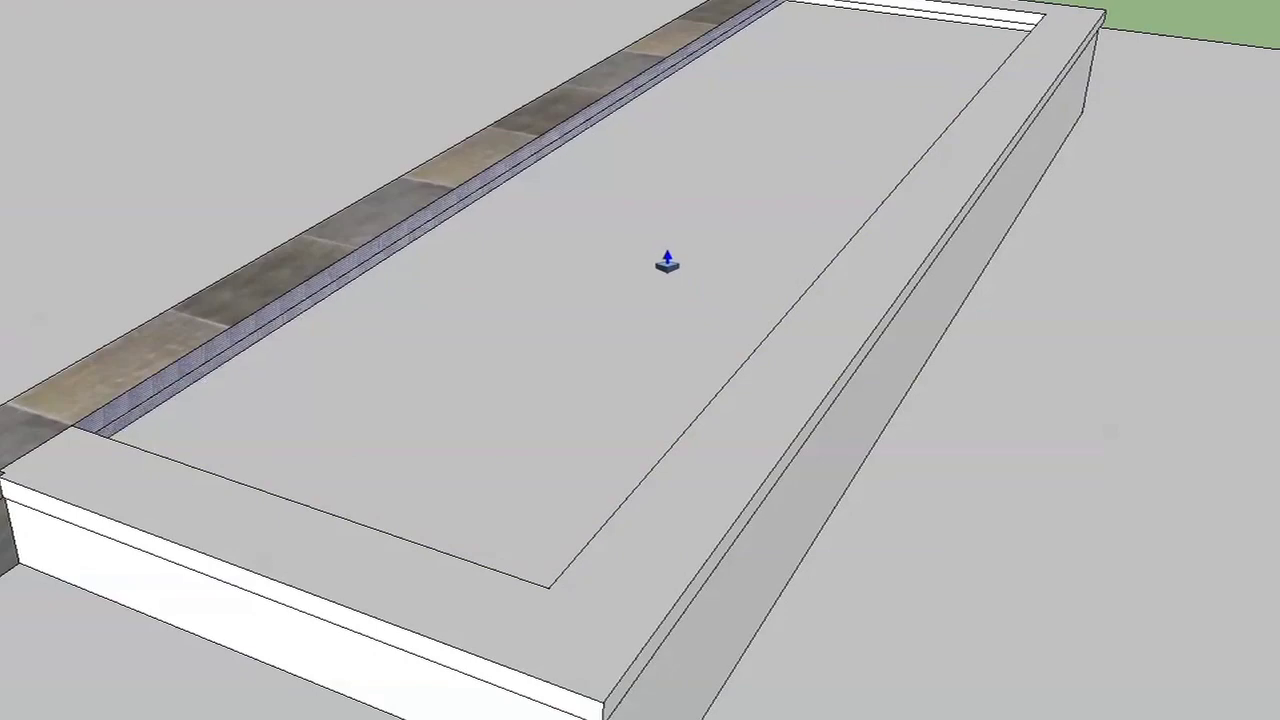
{"action": "key", "text": "Escape"}
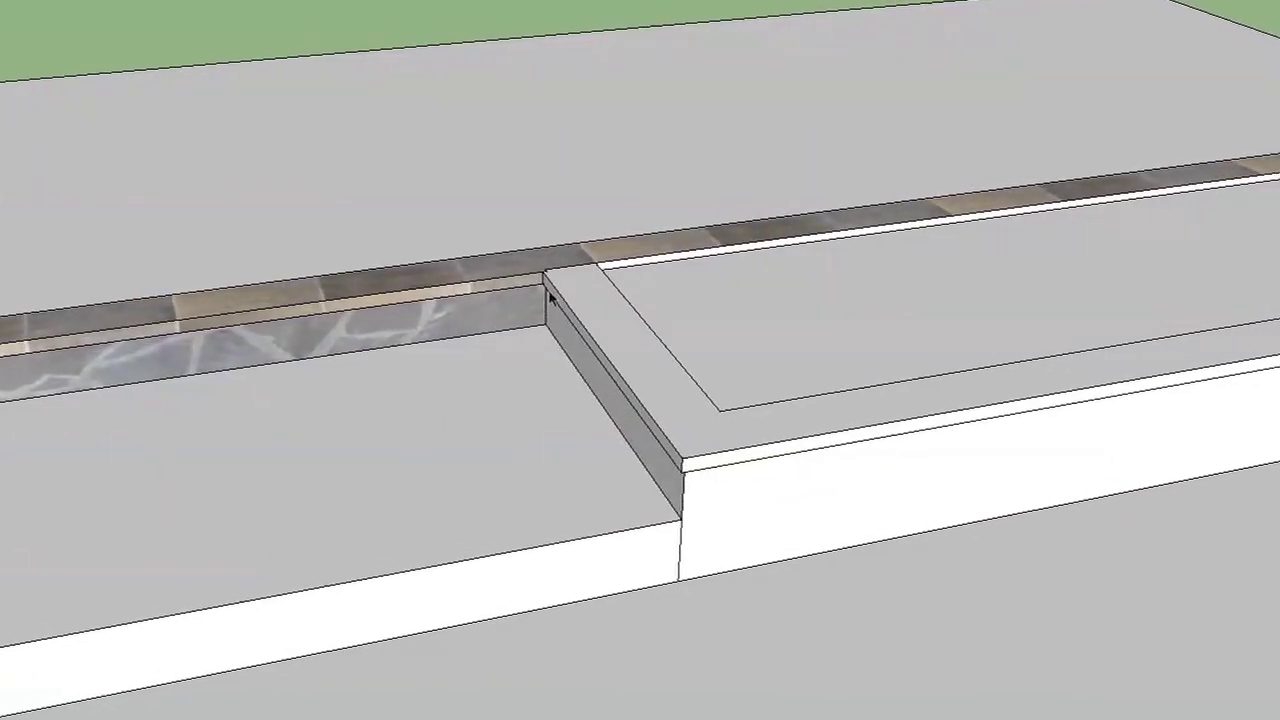
{"action": "key", "text": "b"}
{"action": "left_click", "coordinate": [604, 279]}
{"action": "left_click", "coordinate": [674, 450]}
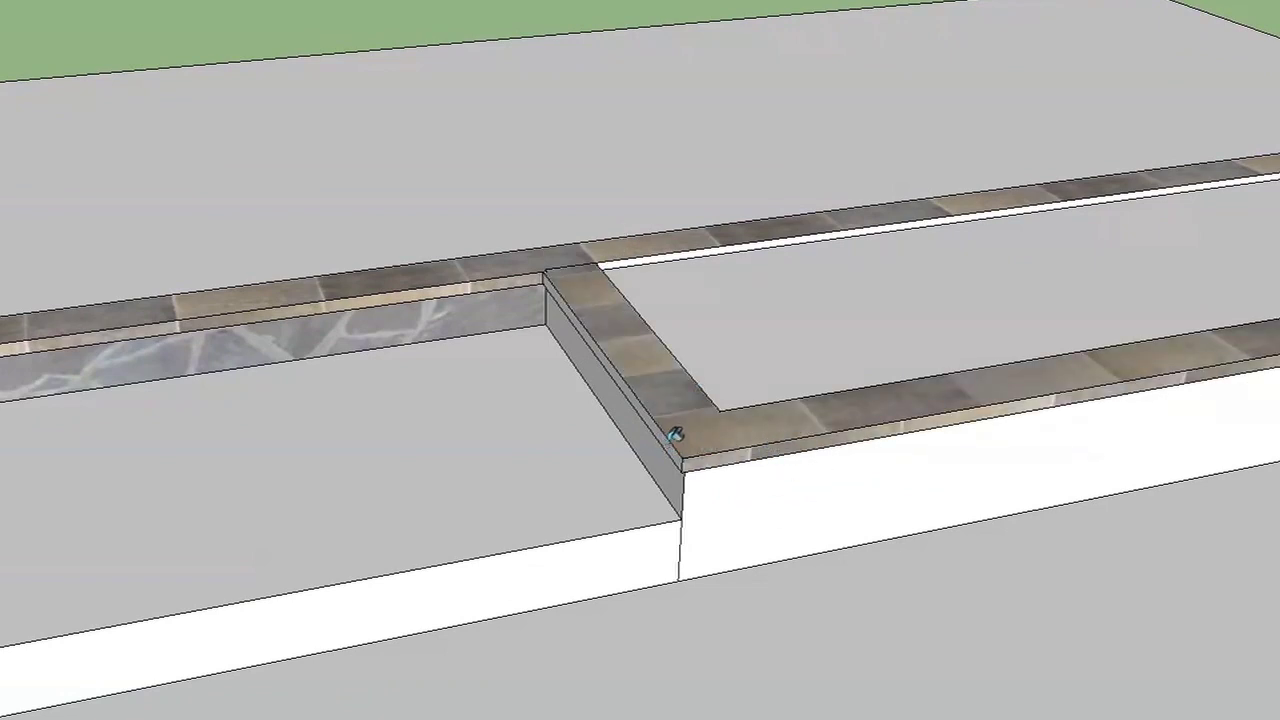
{"action": "left_click", "coordinate": [686, 252]}
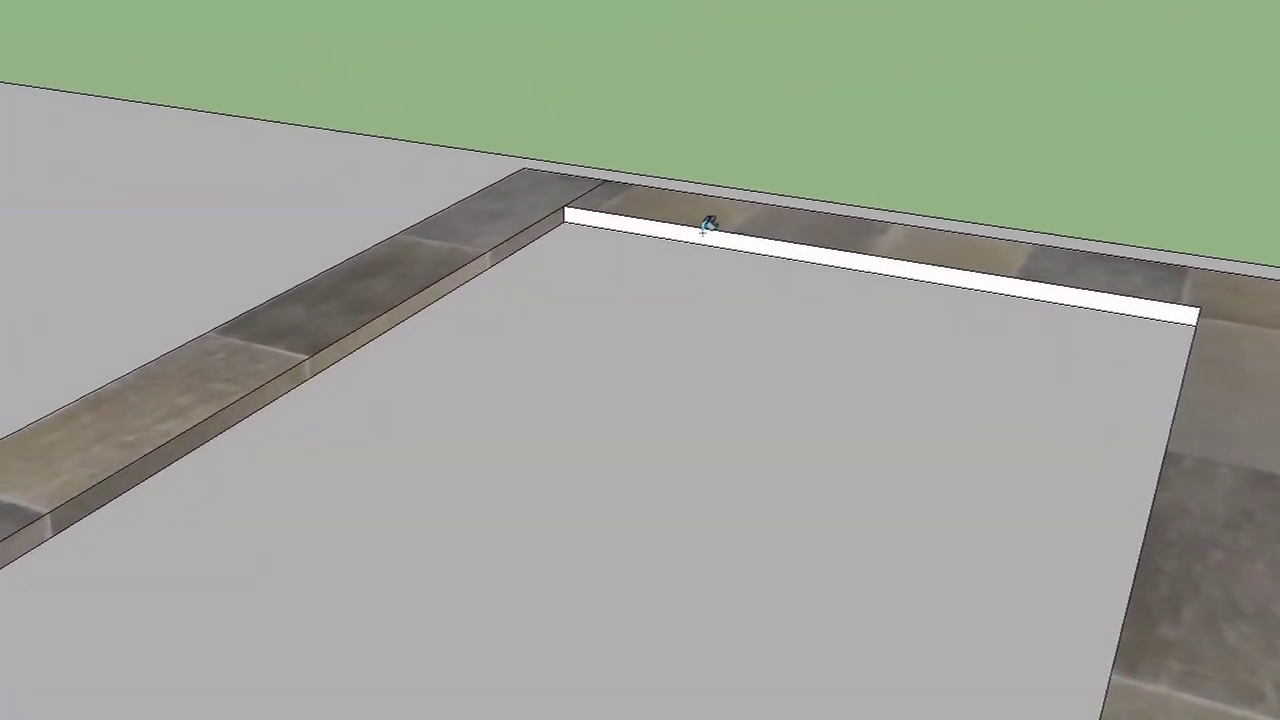
{"action": "left_click", "coordinate": [706, 224]}
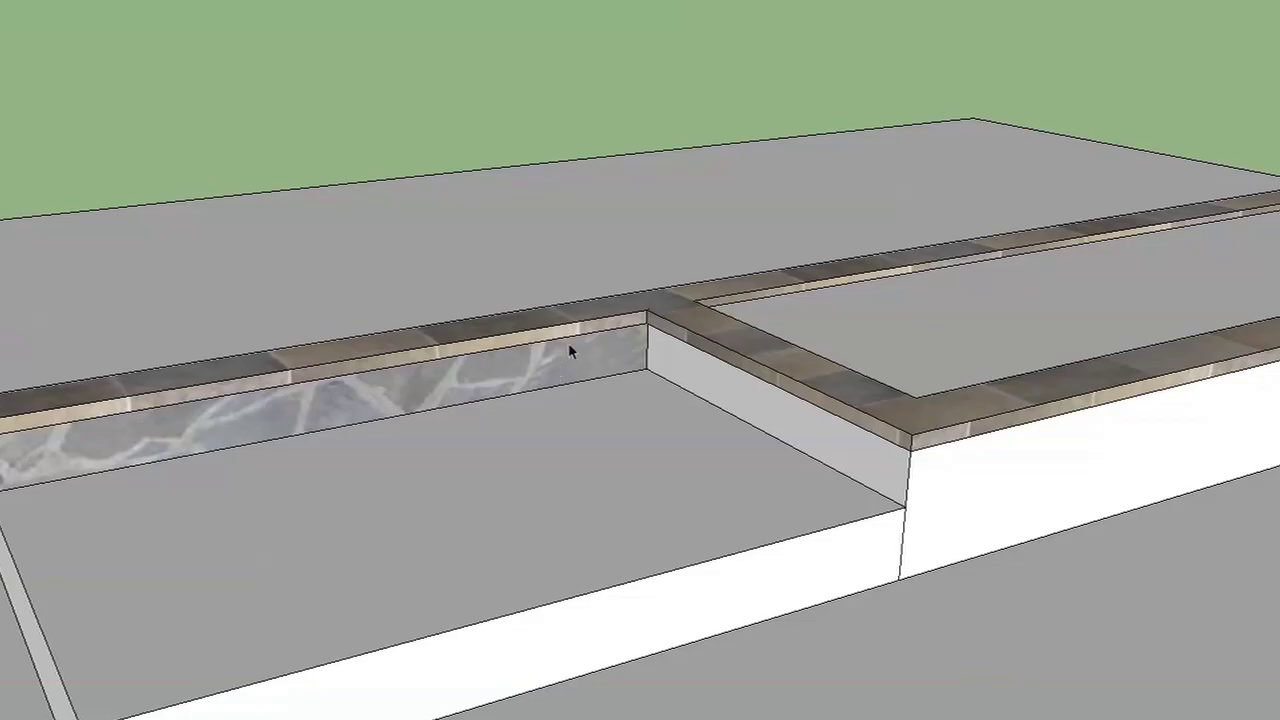
{"action": "left_click", "coordinate": [705, 354]}
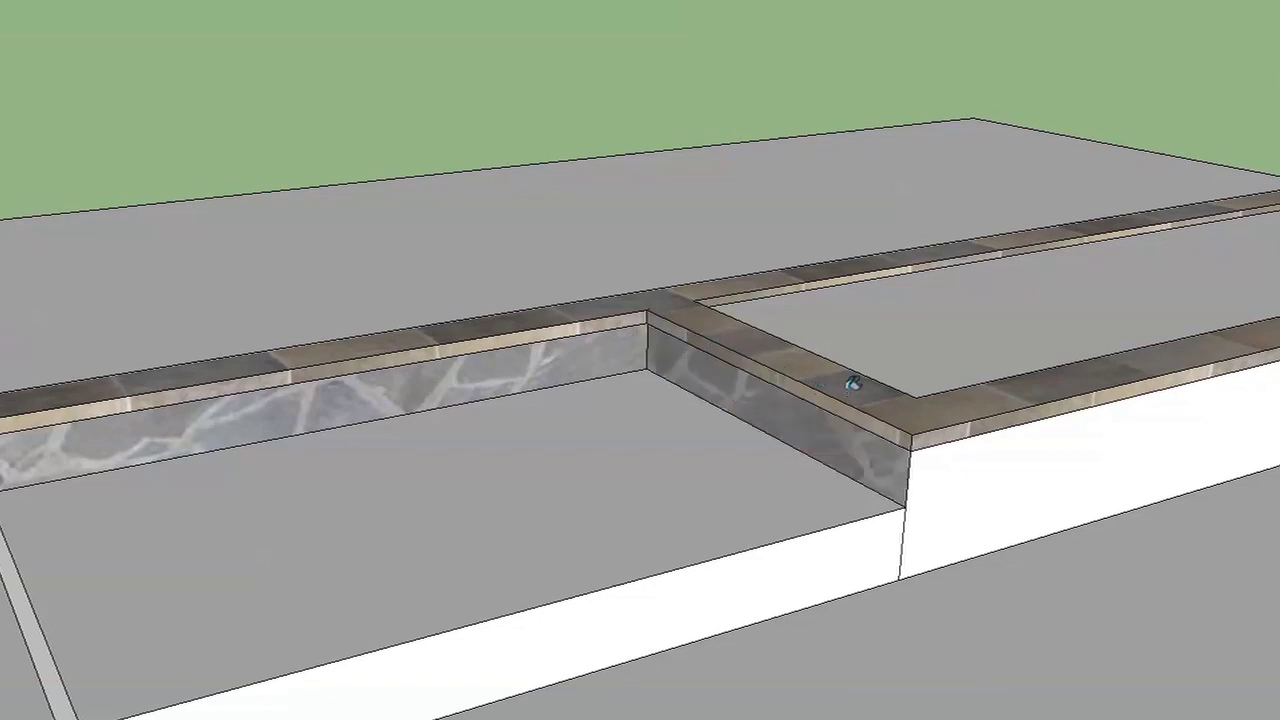
{"action": "left_click", "coordinate": [955, 472]}
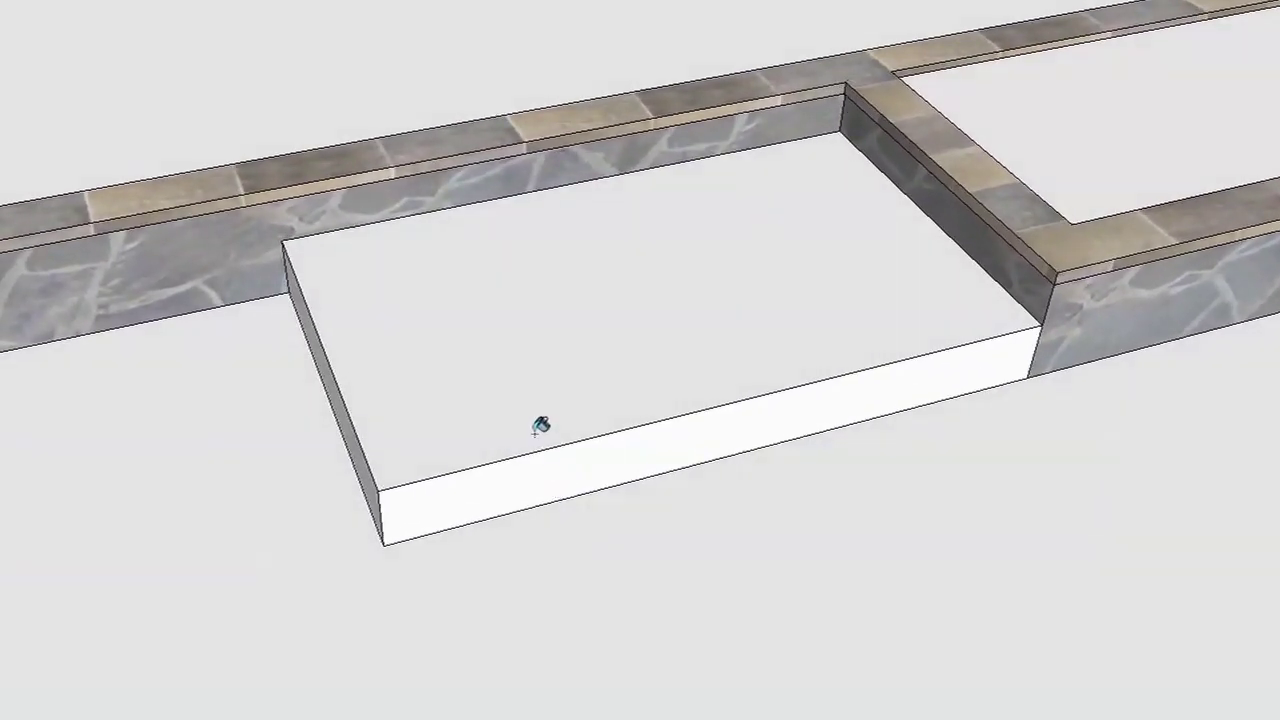
- Offset the lower block's front and left top edges inward and raise the resulting L-shaped strip
{"action": "left_click", "coordinate": [529, 460]}
{"action": "left_click", "coordinate": [372, 471], "text": "shift"}
{"action": "key", "text": "f"}
{"action": "left_click", "coordinate": [449, 456]}
{"action": "left_click", "coordinate": [451, 443]}
{"action": "key", "text": "p"}
{"action": "left_click_drag", "start_coordinate": [400, 451], "coordinate": [401, 476]}
{"action": "right_click", "coordinate": [390, 434]}
{"action": "left_click", "coordinate": [514, 486]}
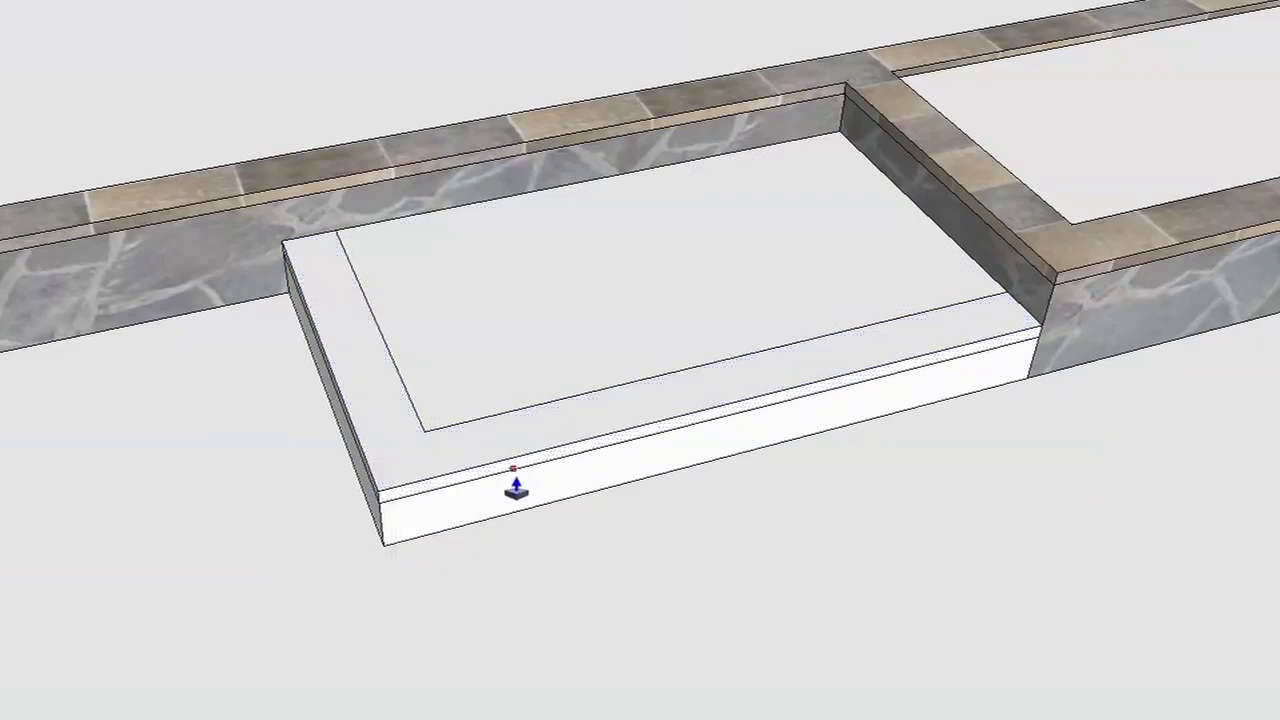
- Push the inner top face down slightly and paint the block's sides and L-strip with stone
{"action": "middle_click_drag", "start_coordinate": [514, 486], "coordinate": [371, 337]}
{"action": "scroll", "coordinate": [514, 300], "scroll_direction": "up", "scroll_amount": 3}
{"action": "left_click", "coordinate": [786, 151]}
{"action": "left_click", "coordinate": [445, 203]}
{"action": "left_click", "coordinate": [543, 271]}
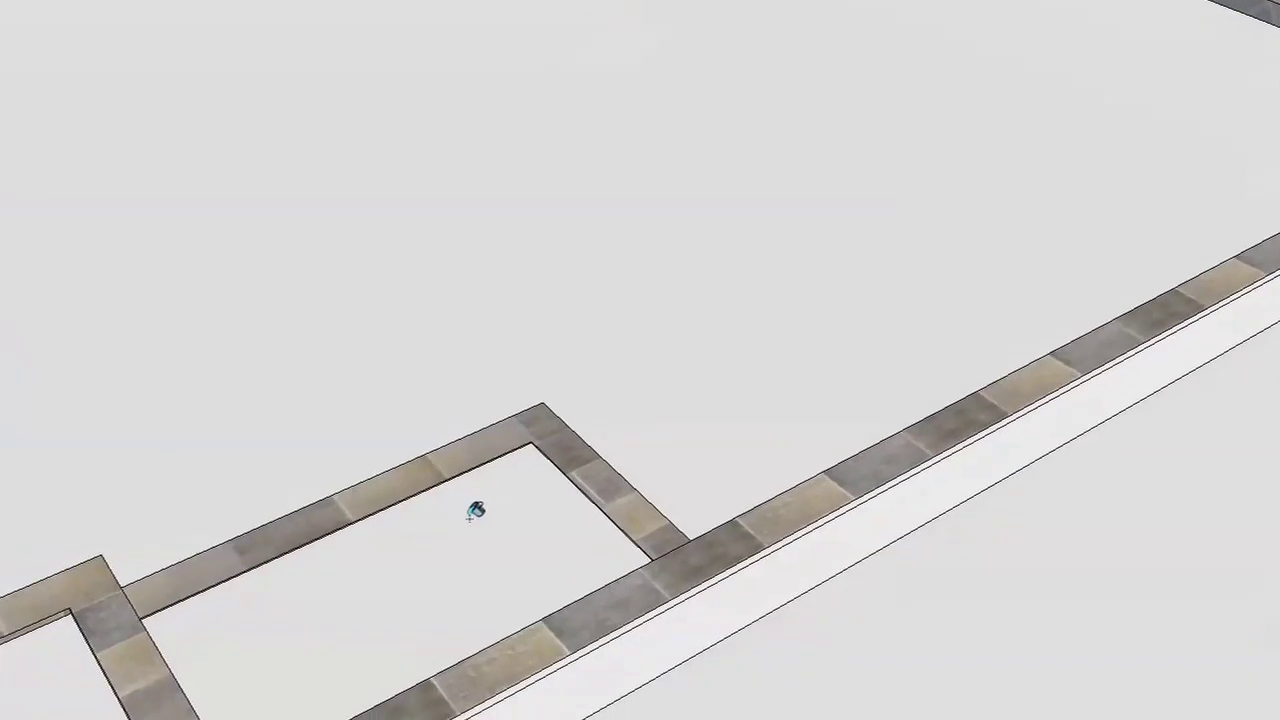
- Fill the two empty bed faces with gravel, then select everything in the model
{"action": "left_click", "coordinate": [470, 516]}
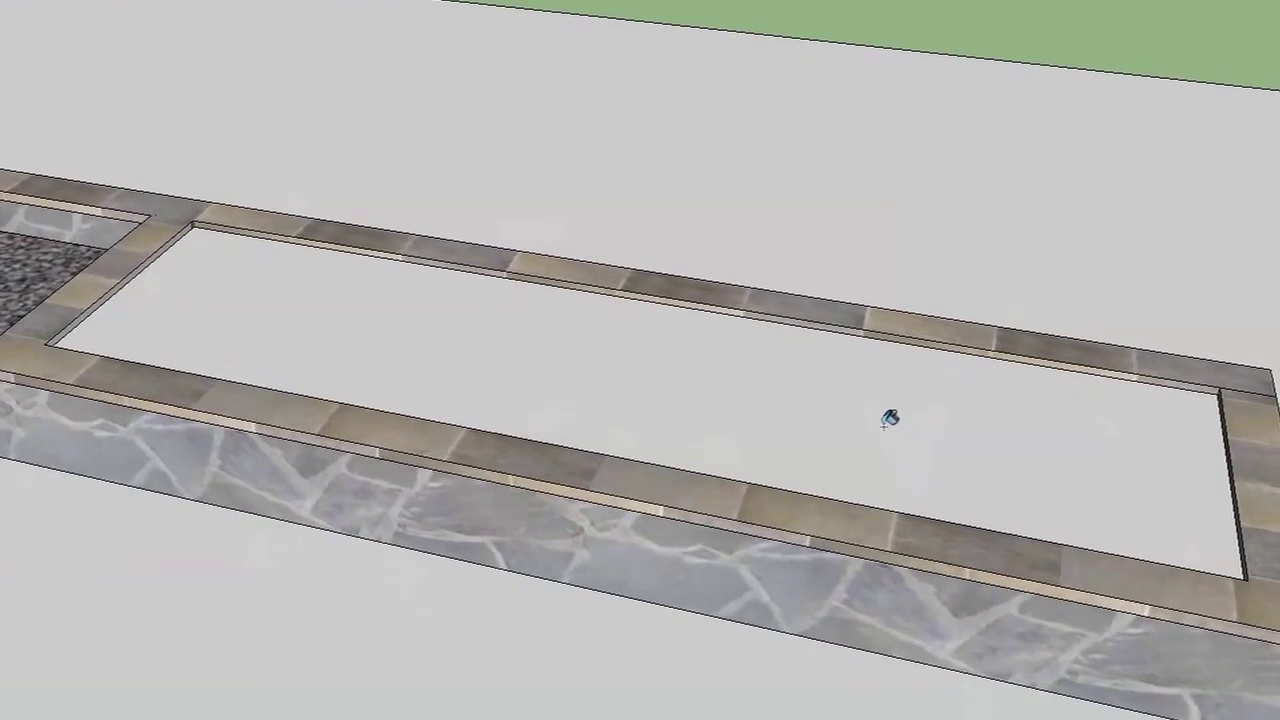
{"action": "left_click", "coordinate": [889, 420]}
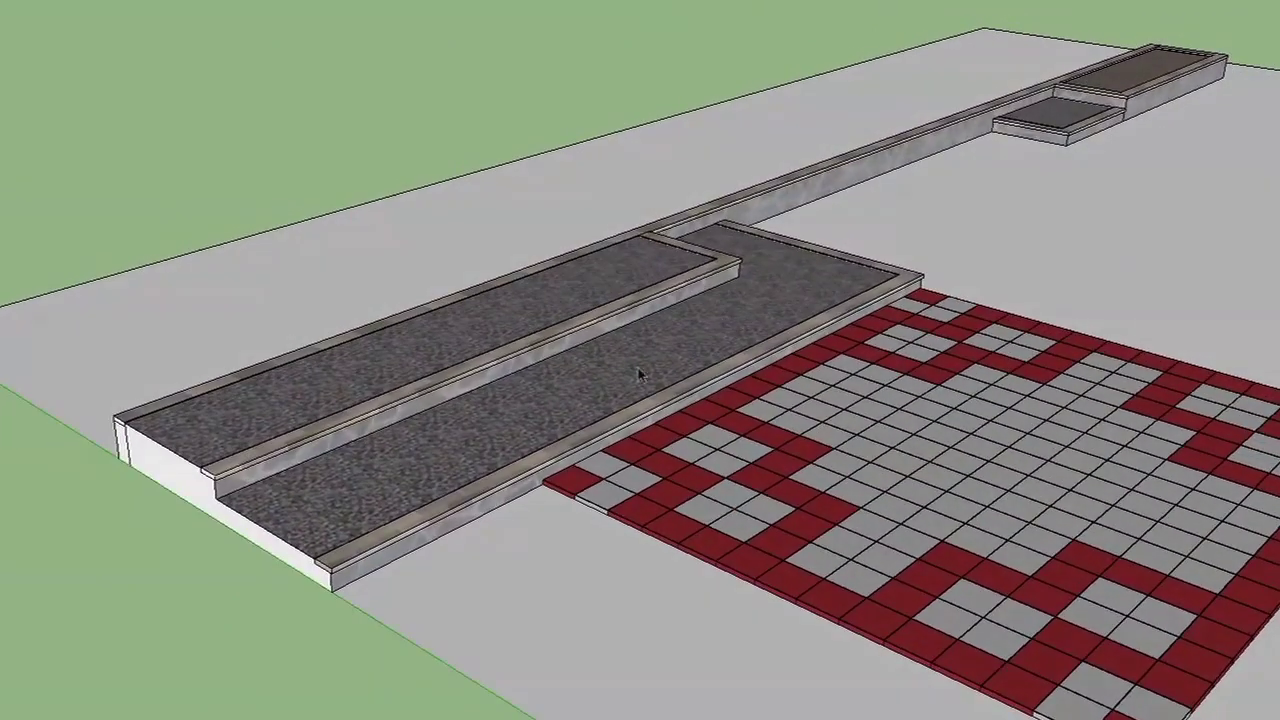
{"action": "key", "text": "ctrl+a"}
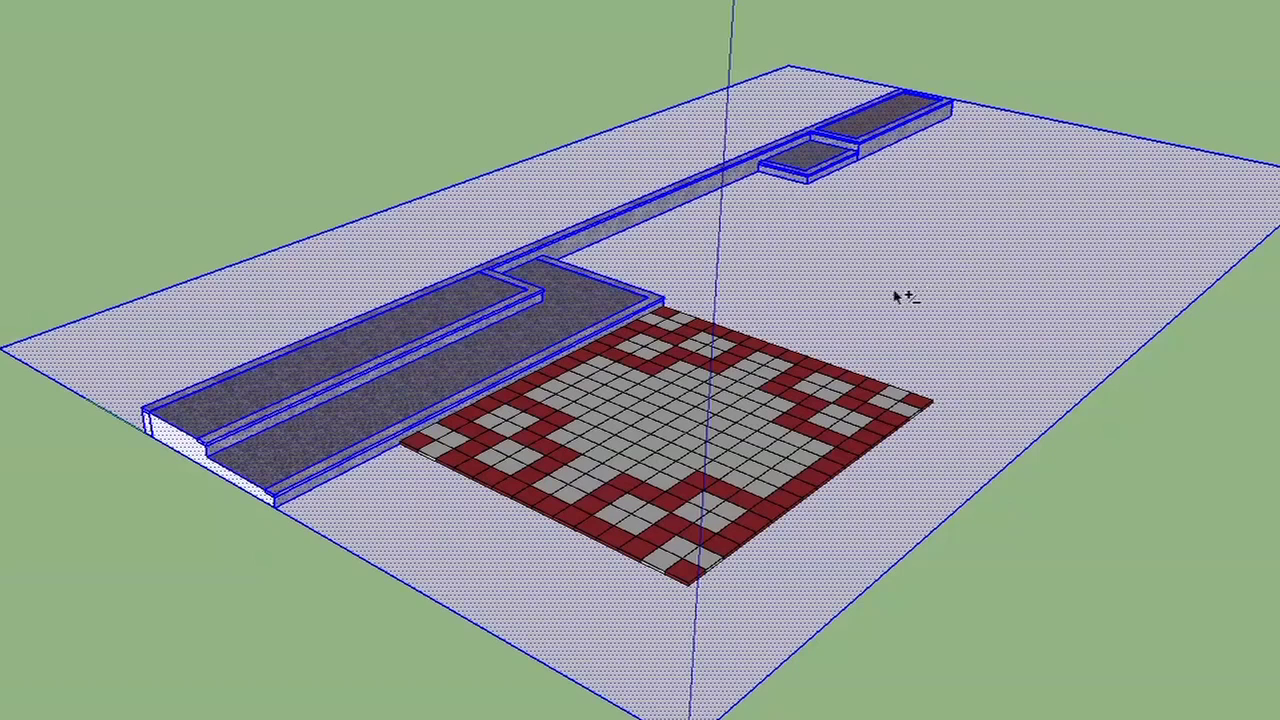
- Remove the grey ground face and its upper and lower edges from the wall selection
{"action": "left_click", "coordinate": [800, 264], "text": "shift"}
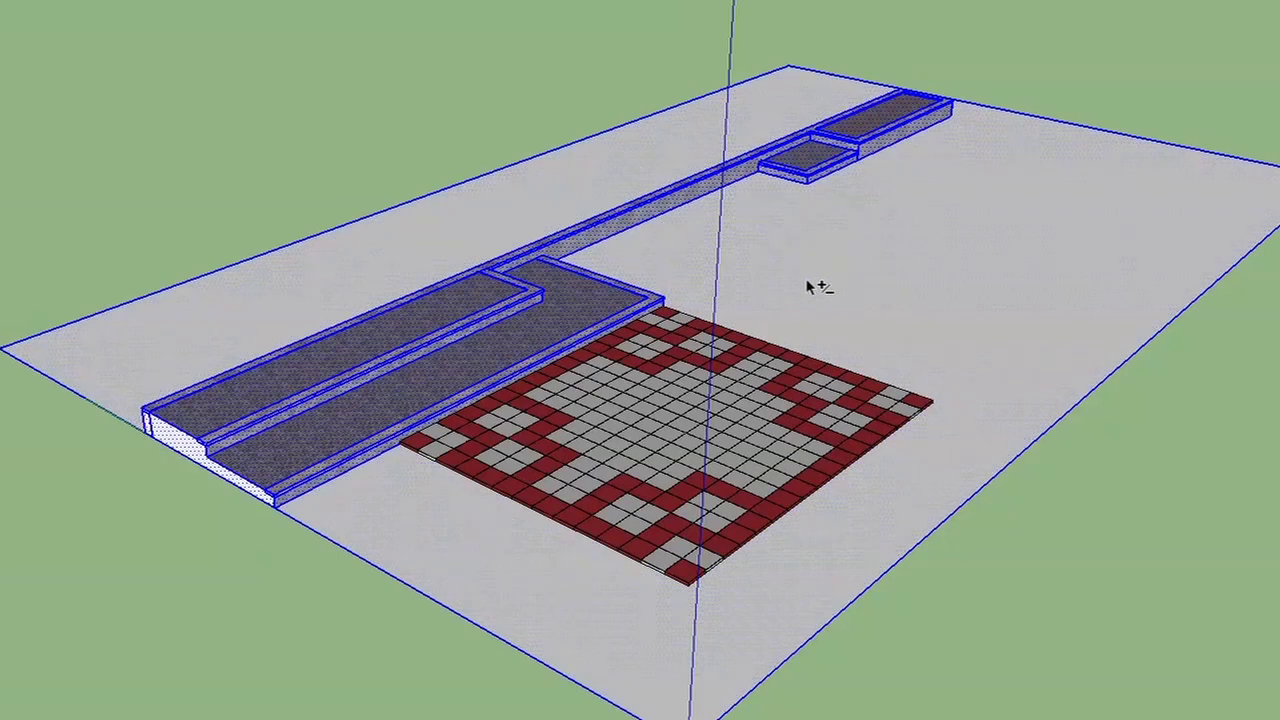
{"action": "left_click", "coordinate": [495, 635], "text": "shift"}
{"action": "left_click", "coordinate": [790, 645], "text": "shift"}
{"action": "left_click", "coordinate": [541, 158], "text": "shift"}
{"action": "left_click", "coordinate": [845, 78], "text": "shift"}
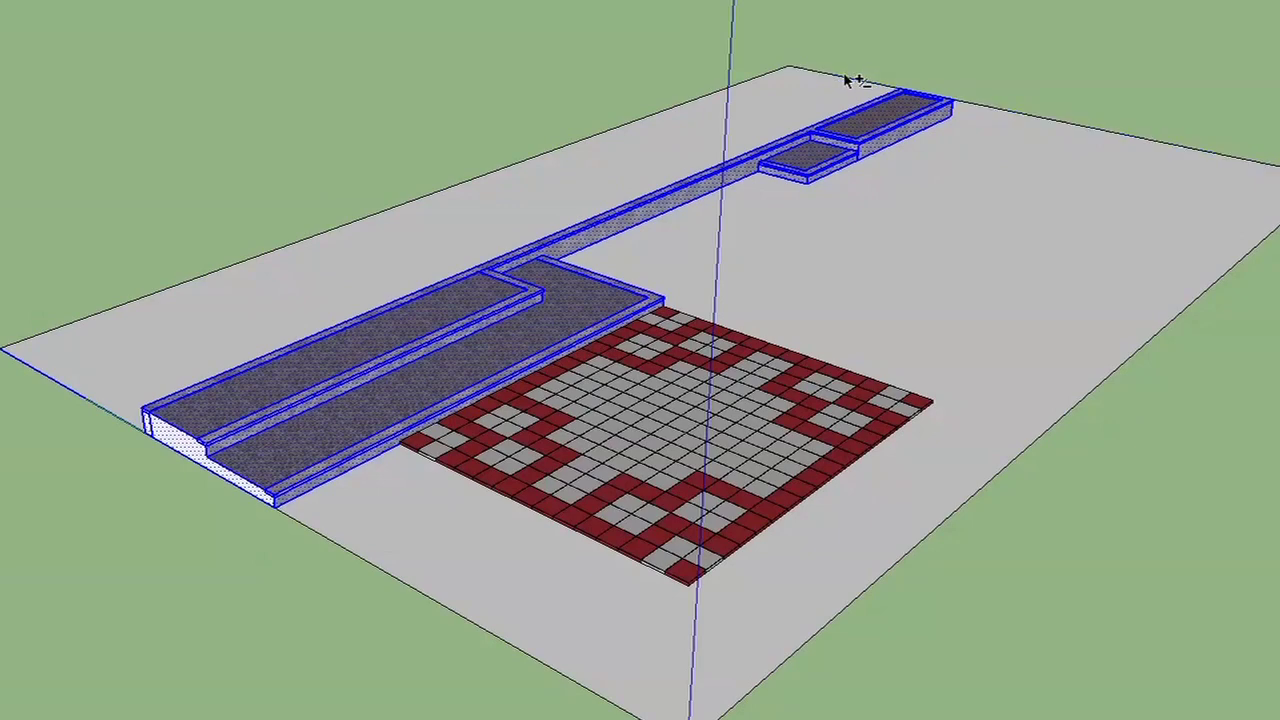
{"action": "middle_click_drag", "start_coordinate": [838, 100], "coordinate": [757, 159]}
{"action": "scroll", "coordinate": [737, 194], "scroll_direction": "up", "scroll_amount": 3}
{"action": "scroll", "coordinate": [720, 201], "scroll_direction": "up", "scroll_amount": 2}
{"action": "scroll", "coordinate": [722, 207], "scroll_direction": "down", "scroll_amount": 2}
{"action": "scroll", "coordinate": [651, 262], "scroll_direction": "up", "scroll_amount": 3}
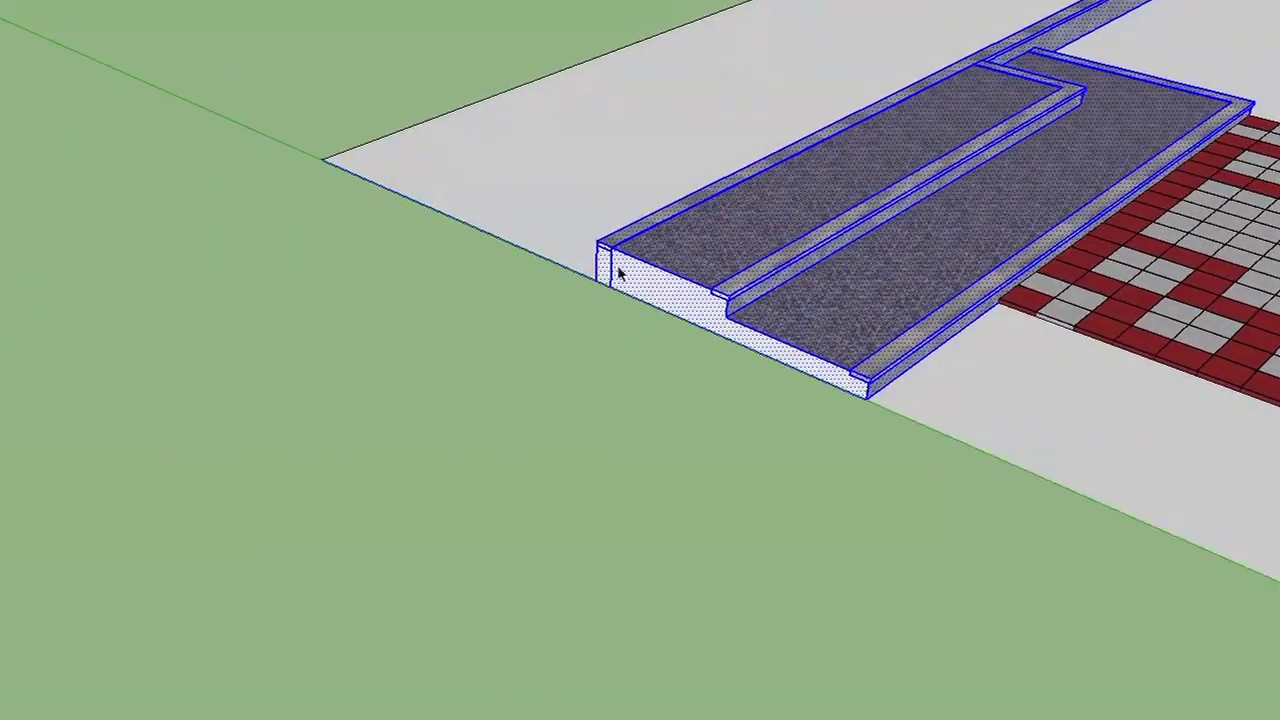
- Drop the long ground edge from the selection and check the walls' underside
{"action": "left_click", "coordinate": [537, 258], "text": "shift"}
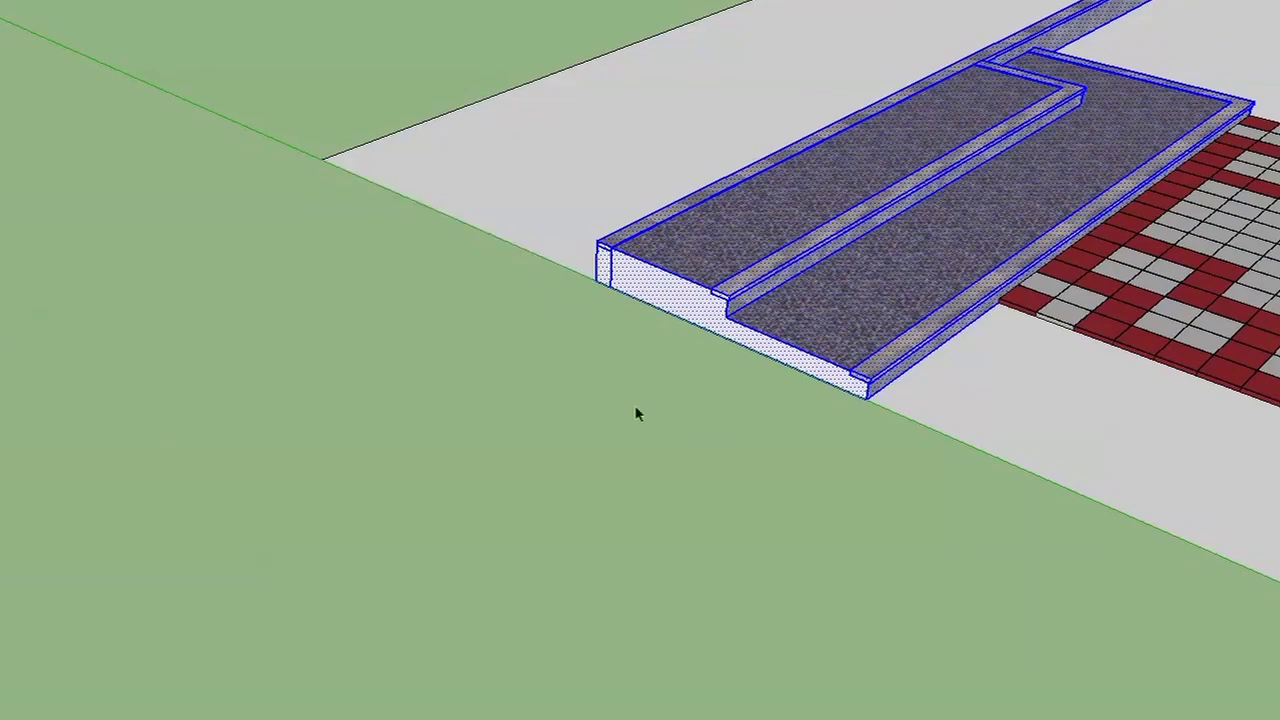
{"action": "scroll", "coordinate": [655, 408], "scroll_direction": "down", "scroll_amount": 3}
{"action": "middle_click_drag", "start_coordinate": [650, 404], "coordinate": [643, 420]}
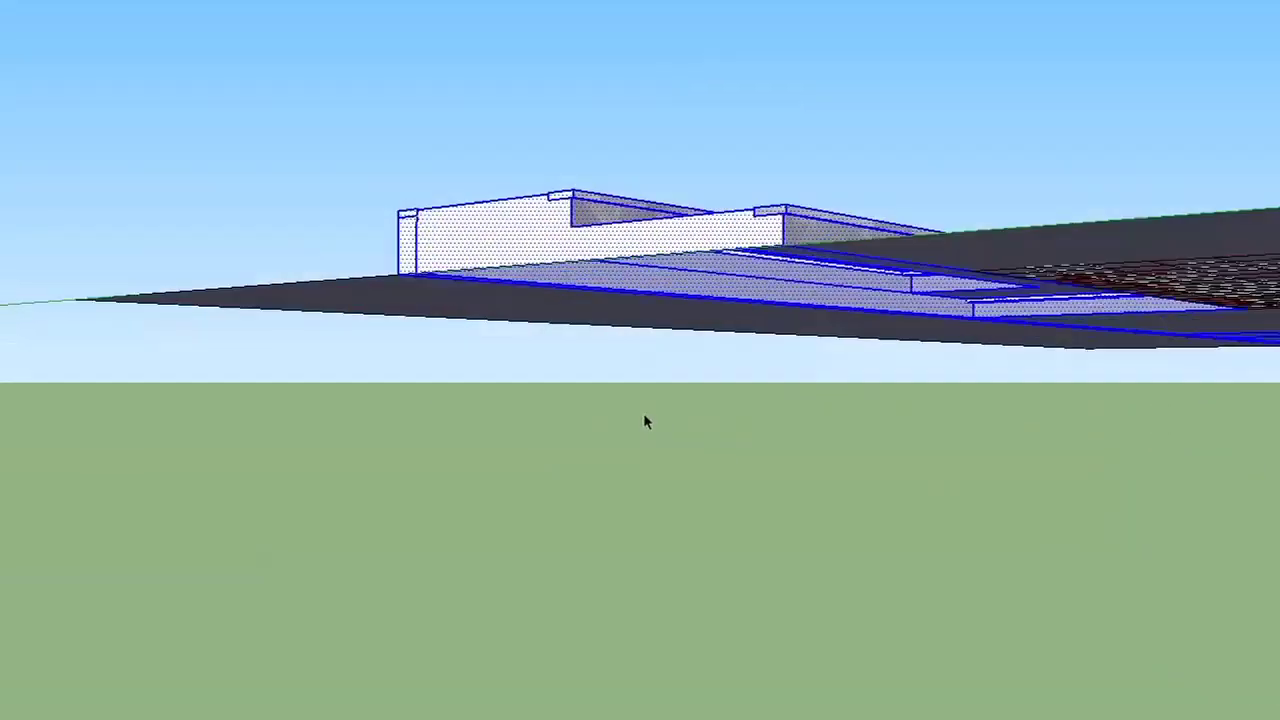
{"action": "scroll", "coordinate": [641, 412], "scroll_direction": "up", "scroll_amount": 2}
{"action": "scroll", "coordinate": [640, 412], "scroll_direction": "up", "scroll_amount": 2}
{"action": "scroll", "coordinate": [639, 414], "scroll_direction": "up", "scroll_amount": 2}
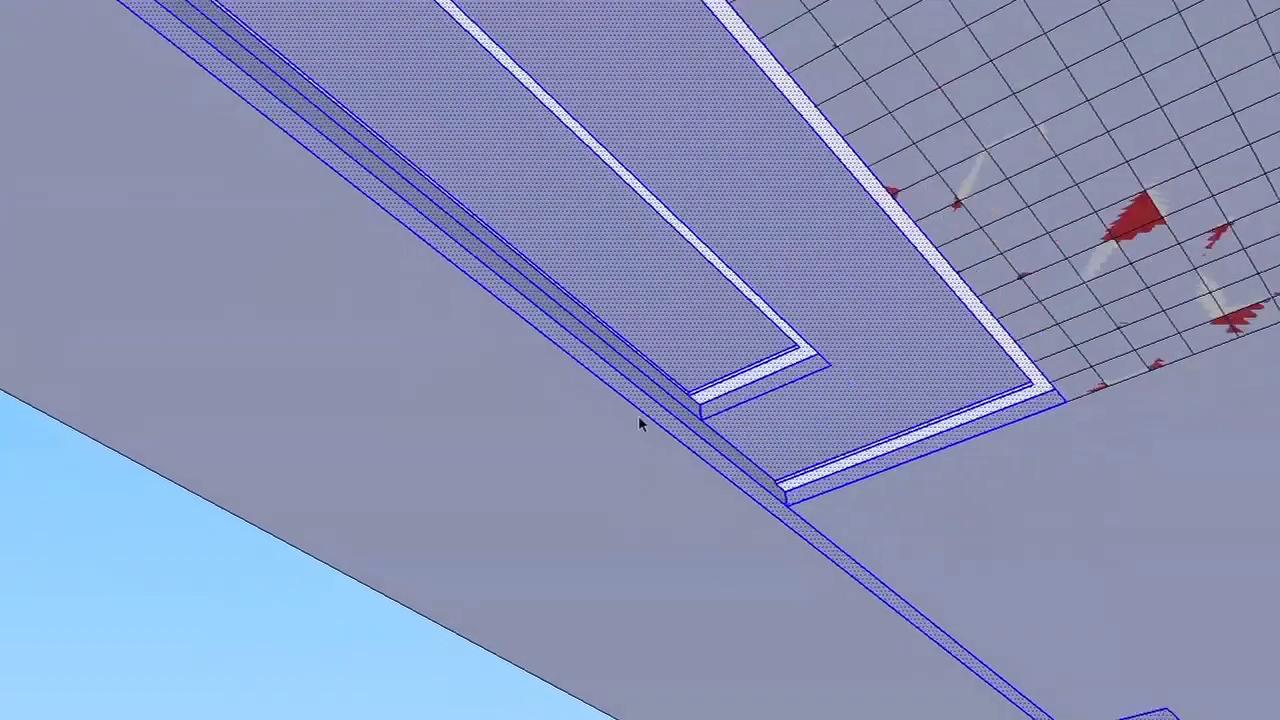
{"action": "scroll", "coordinate": [638, 415], "scroll_direction": "up", "scroll_amount": 2}
{"action": "scroll", "coordinate": [640, 424], "scroll_direction": "down", "scroll_amount": 2}
{"action": "scroll", "coordinate": [640, 426], "scroll_direction": "up", "scroll_amount": 1}
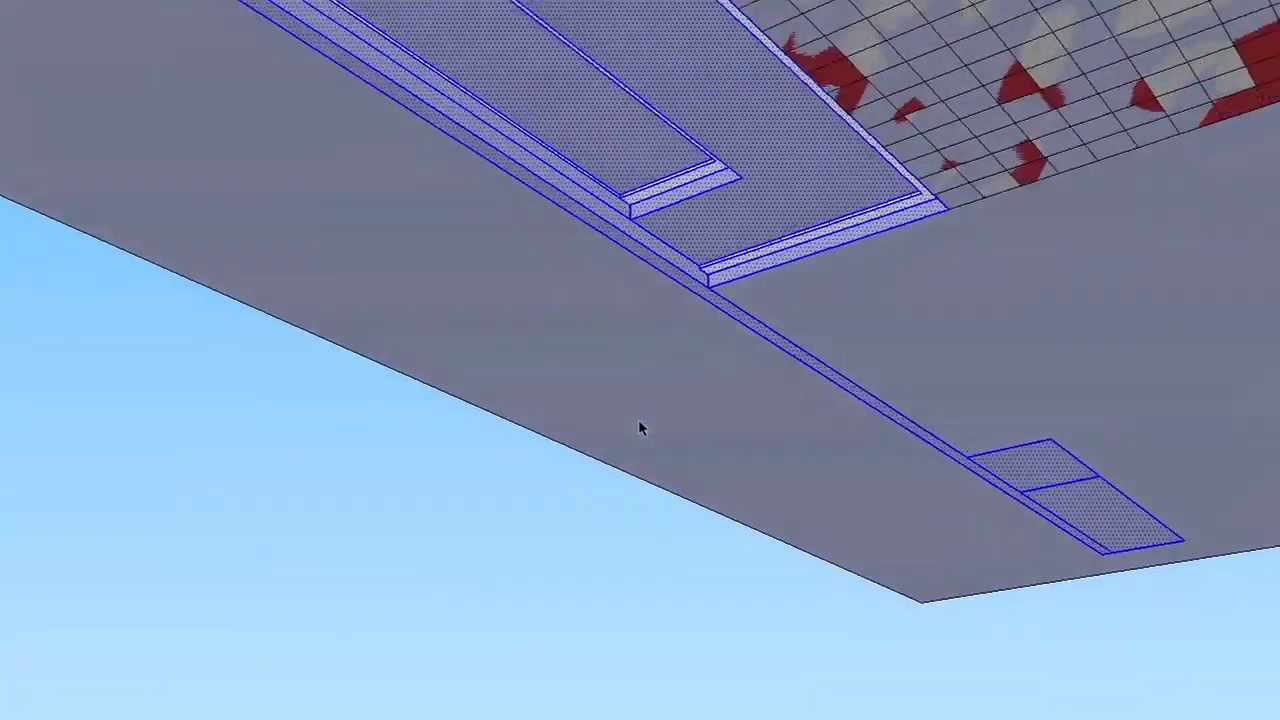
{"action": "scroll", "coordinate": [640, 427], "scroll_direction": "up", "scroll_amount": 2}
{"action": "mouse_move", "coordinate": [639, 422]}
{"action": "middle_mouse_down"}
{"action": "mouse_move", "coordinate": [611, 346]}
{"action": "mouse_move", "coordinate": [495, 230]}
{"action": "middle_mouse_up"}
{"action": "scroll", "coordinate": [495, 230], "scroll_direction": "up", "scroll_amount": 2}
- Make the selected retaining walls and gravel beds into one group
{"action": "right_click", "coordinate": [491, 222]}
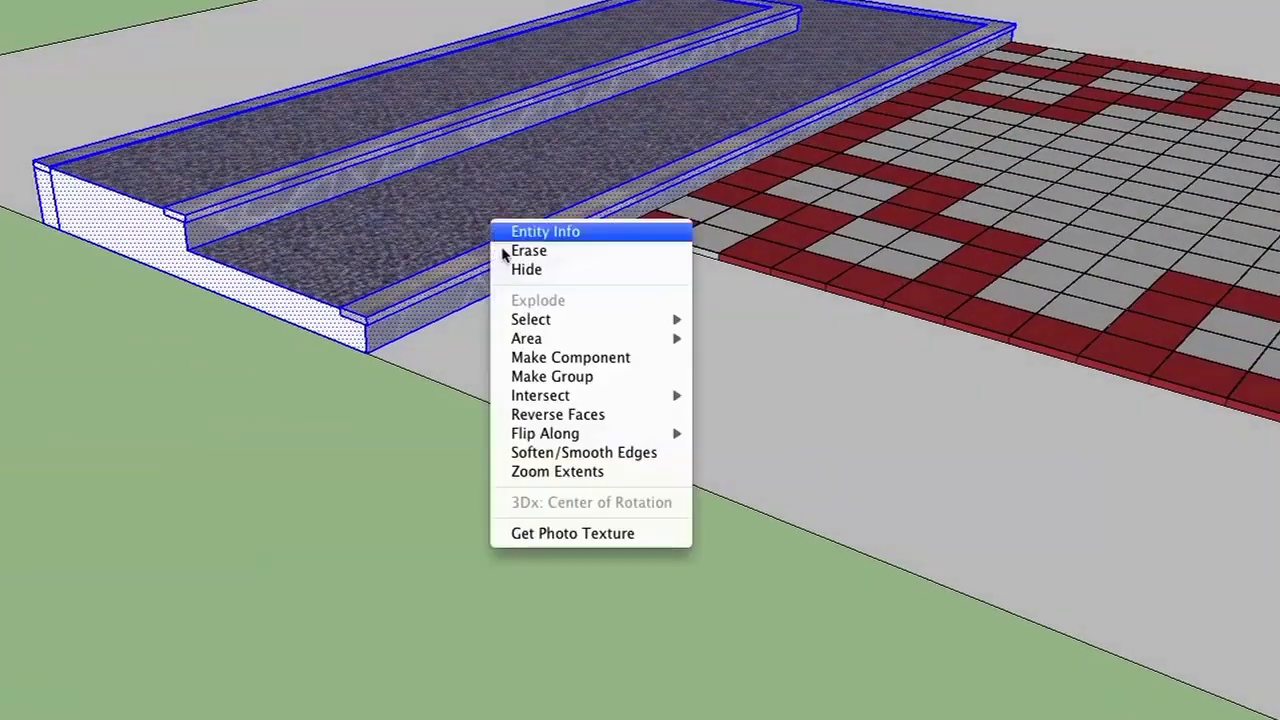
{"action": "left_click", "coordinate": [571, 377]}
{"action": "scroll", "coordinate": [565, 380], "scroll_direction": "down", "scroll_amount": 3}
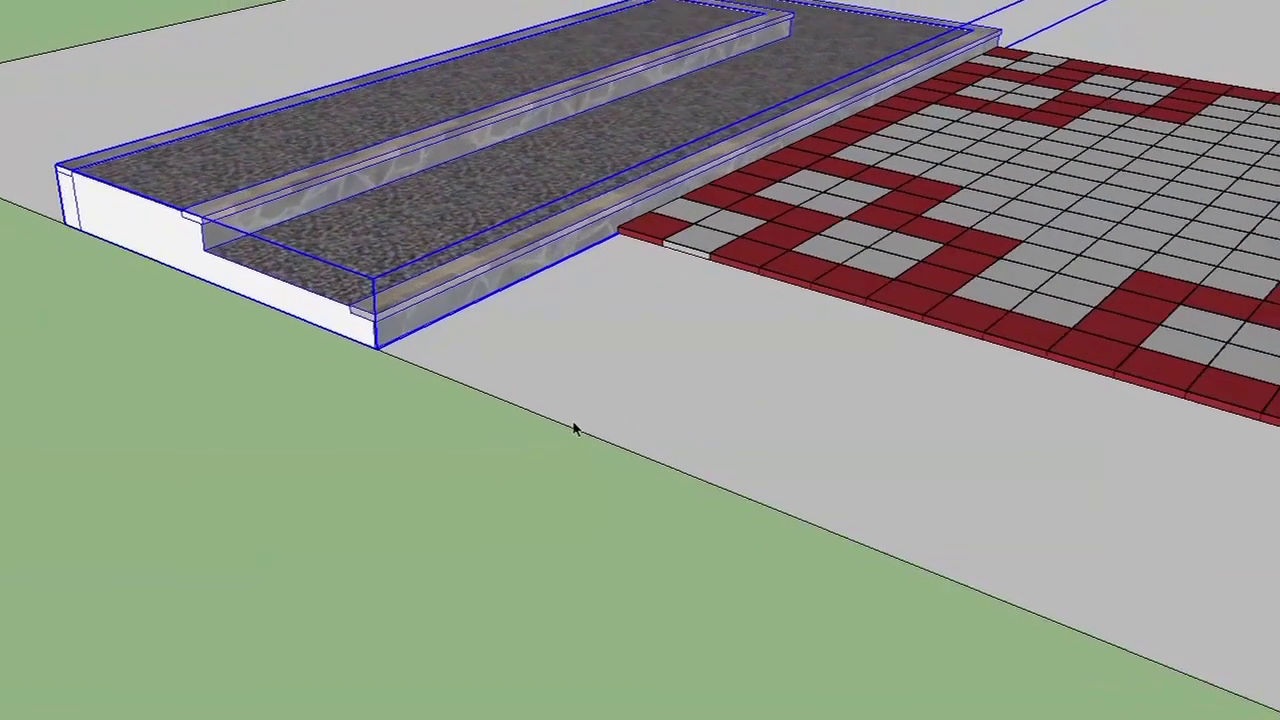
{"action": "scroll", "coordinate": [578, 430], "scroll_direction": "up", "scroll_amount": 3}
{"action": "scroll", "coordinate": [578, 430], "scroll_direction": "down", "scroll_amount": 1}
- Test the walls group with Move, then set it back beside the tile patio
{"action": "key", "text": "m"}
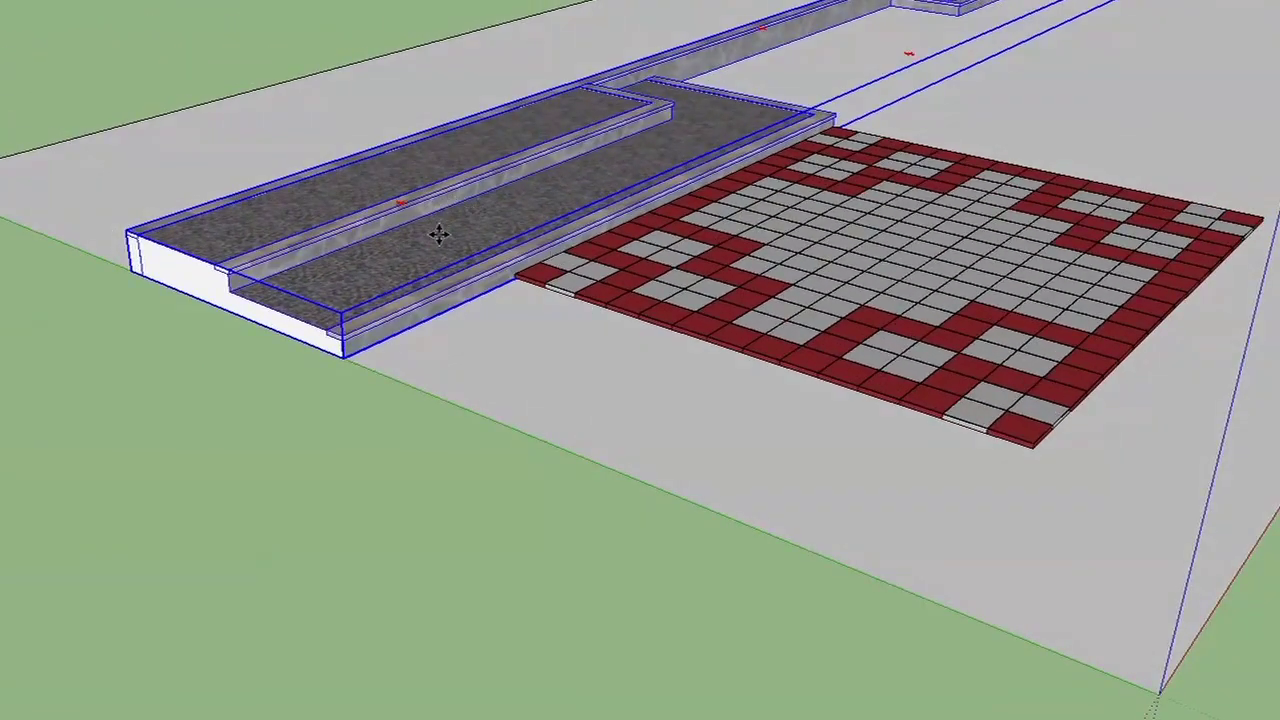
{"action": "left_click_drag", "start_coordinate": [440, 235], "coordinate": [452, 110]}
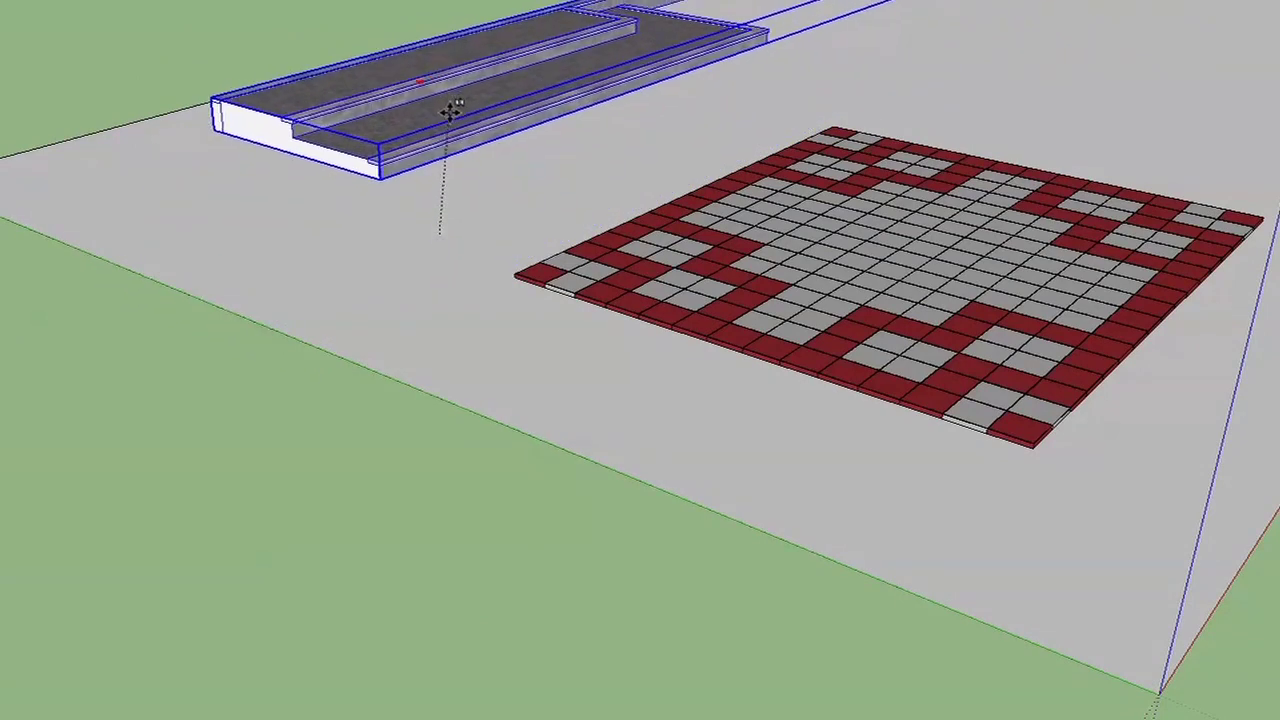
{"action": "left_click_drag", "start_coordinate": [452, 110], "coordinate": [540, 2]}
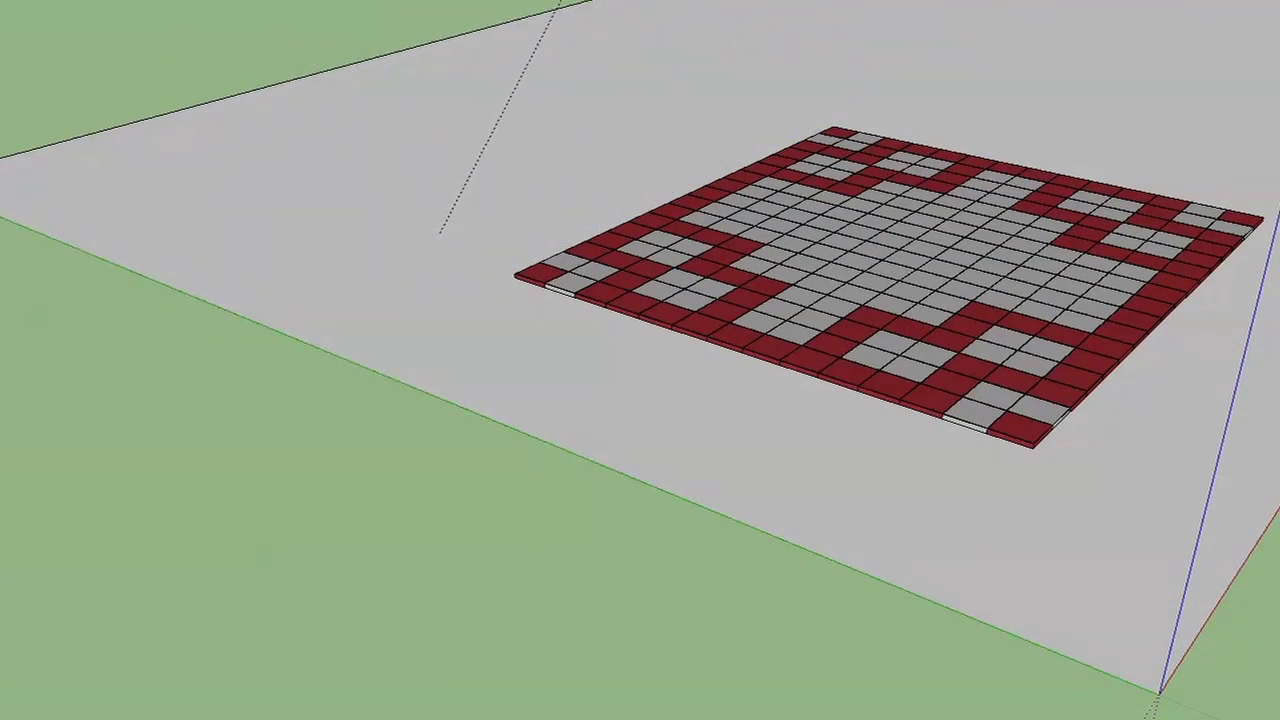
{"action": "left_click_drag", "start_coordinate": [555, 2], "coordinate": [557, 40]}
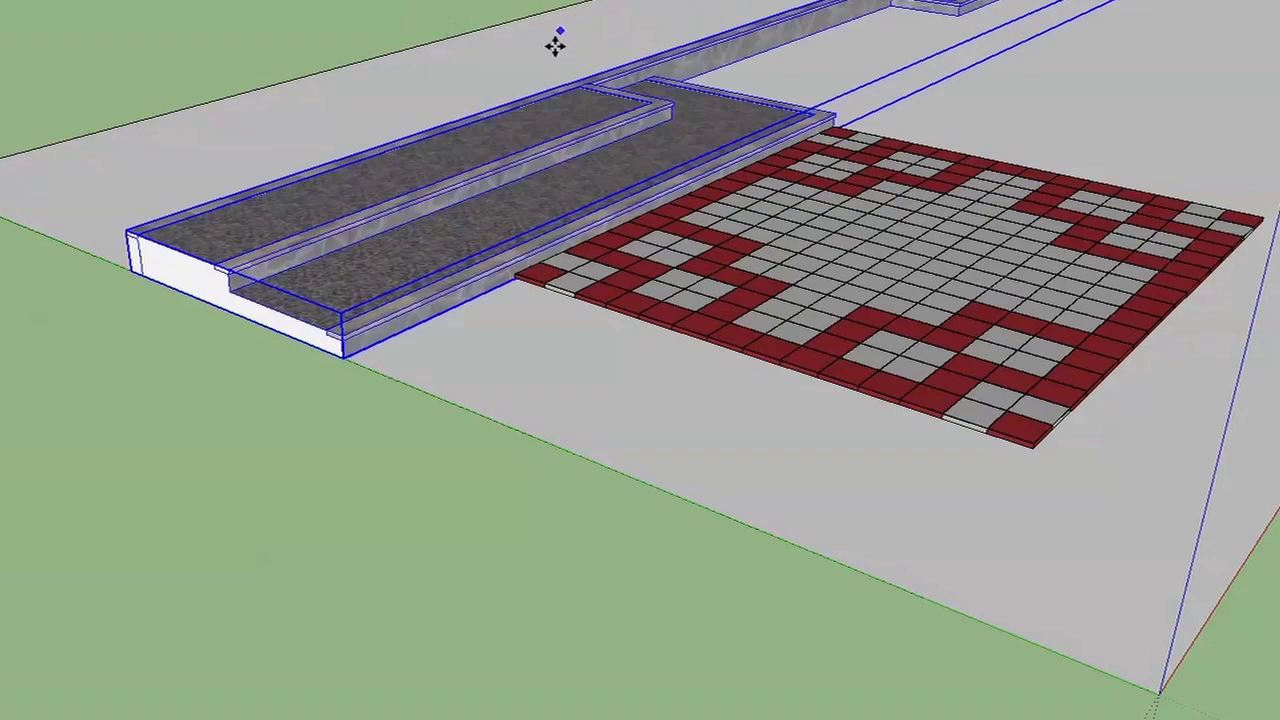
{"action": "left_click", "coordinate": [362, 567]}
- Select the grey ground face around the patio
{"action": "mouse_move", "coordinate": [377, 514]}
{"action": "middle_mouse_down"}
{"action": "mouse_move", "coordinate": [414, 423]}
{"action": "mouse_move", "coordinate": [929, 509]}
{"action": "mouse_move", "coordinate": [1125, 208]}
{"action": "mouse_move", "coordinate": [1034, 194]}
{"action": "middle_mouse_up"}
{"action": "left_click", "coordinate": [1034, 194]}
{"action": "scroll", "coordinate": [1040, 215], "scroll_direction": "up", "scroll_amount": 3}
{"action": "scroll", "coordinate": [1040, 220], "scroll_direction": "down", "scroll_amount": 3}
{"action": "mouse_move", "coordinate": [908, 157]}
{"action": "middle_mouse_down"}
{"action": "mouse_move", "coordinate": [920, 189]}
{"action": "mouse_move", "coordinate": [997, 240]}
{"action": "mouse_move", "coordinate": [951, 277]}
{"action": "middle_mouse_up"}
{"action": "scroll", "coordinate": [978, 245], "scroll_direction": "up", "scroll_amount": 3}
{"action": "scroll", "coordinate": [978, 245], "scroll_direction": "down", "scroll_amount": 3}
{"action": "scroll", "coordinate": [945, 265], "scroll_direction": "up", "scroll_amount": 3}
{"action": "scroll", "coordinate": [798, 100], "scroll_direction": "down", "scroll_amount": 3}
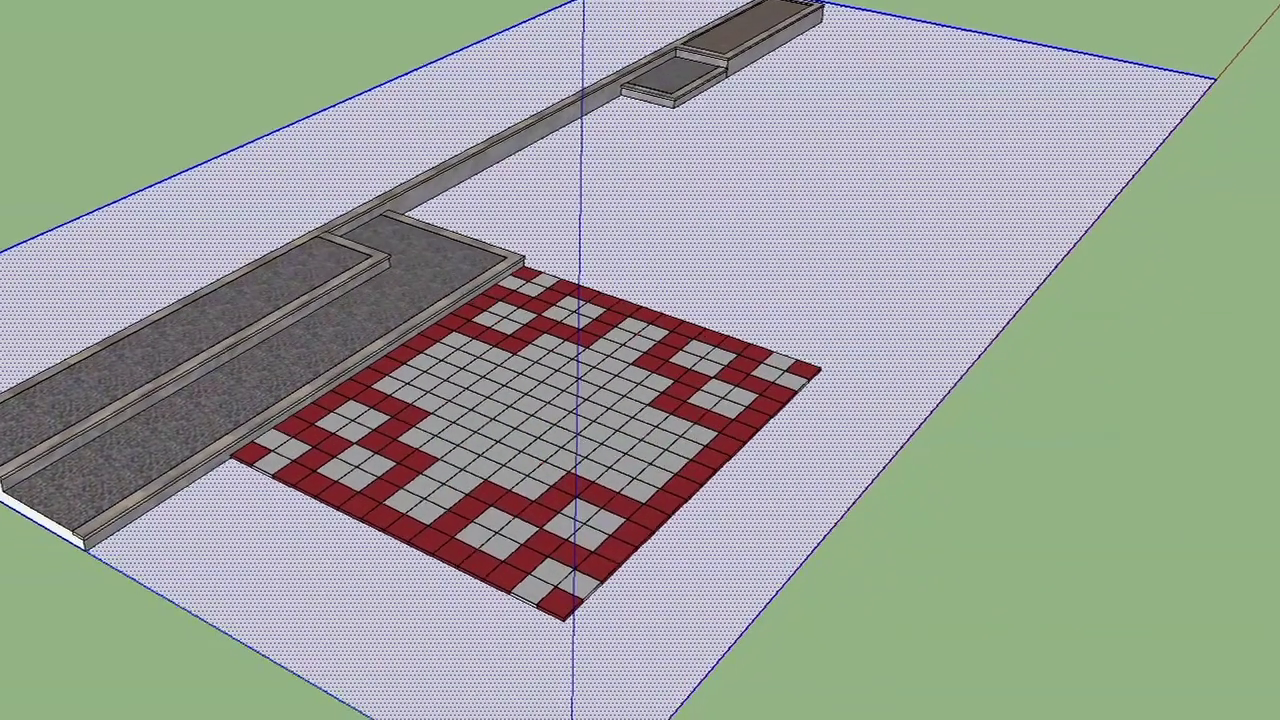
{"action": "middle_click_drag", "start_coordinate": [757, 286], "coordinate": [749, 314]}
{"action": "scroll", "coordinate": [843, 458], "scroll_direction": "up", "scroll_amount": 3}
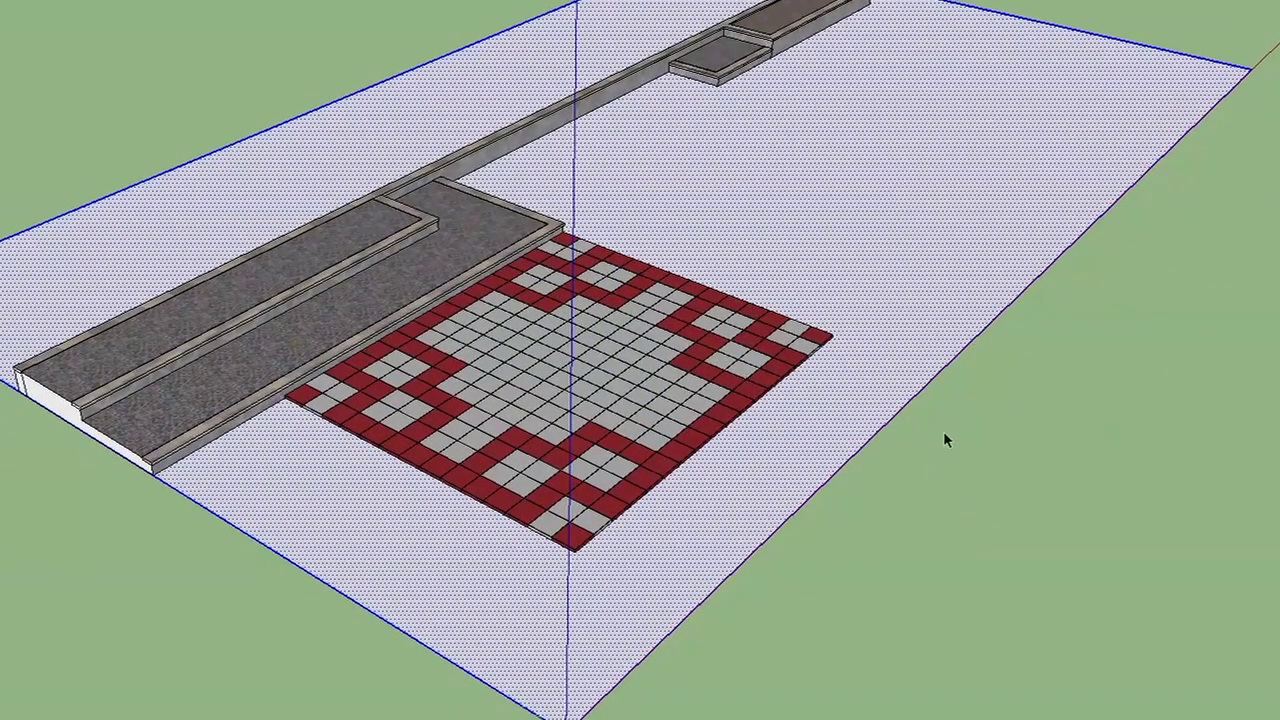
- Turn the grey ground face into its own separate group and clear the selection
{"action": "right_click", "coordinate": [845, 178]}
{"action": "left_click", "coordinate": [942, 318]}
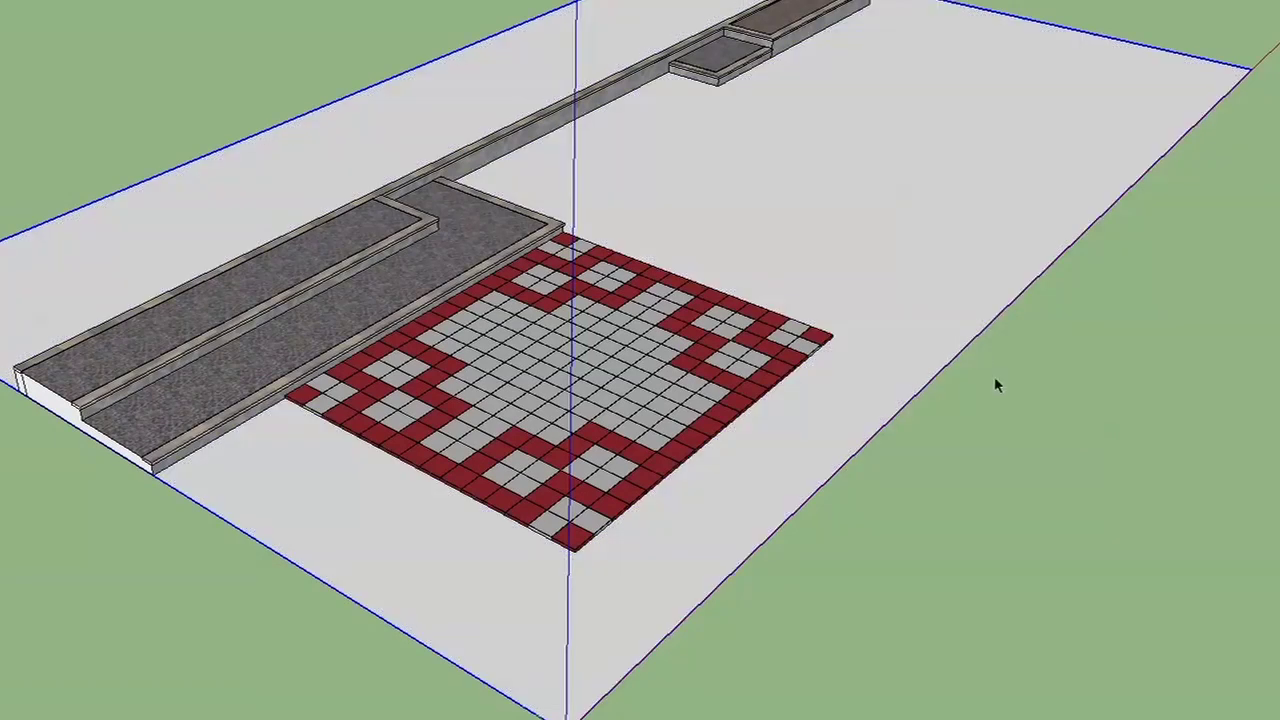
{"action": "left_click", "coordinate": [1075, 501]}
{"action": "scroll", "coordinate": [906, 290], "scroll_direction": "down", "scroll_amount": 3}
{"action": "scroll", "coordinate": [903, 303], "scroll_direction": "up", "scroll_amount": 1}
{"action": "scroll", "coordinate": [900, 305], "scroll_direction": "up", "scroll_amount": 2}
{"action": "scroll", "coordinate": [915, 340], "scroll_direction": "up", "scroll_amount": 2}
{"action": "scroll", "coordinate": [567, 368], "scroll_direction": "up", "scroll_amount": 1}
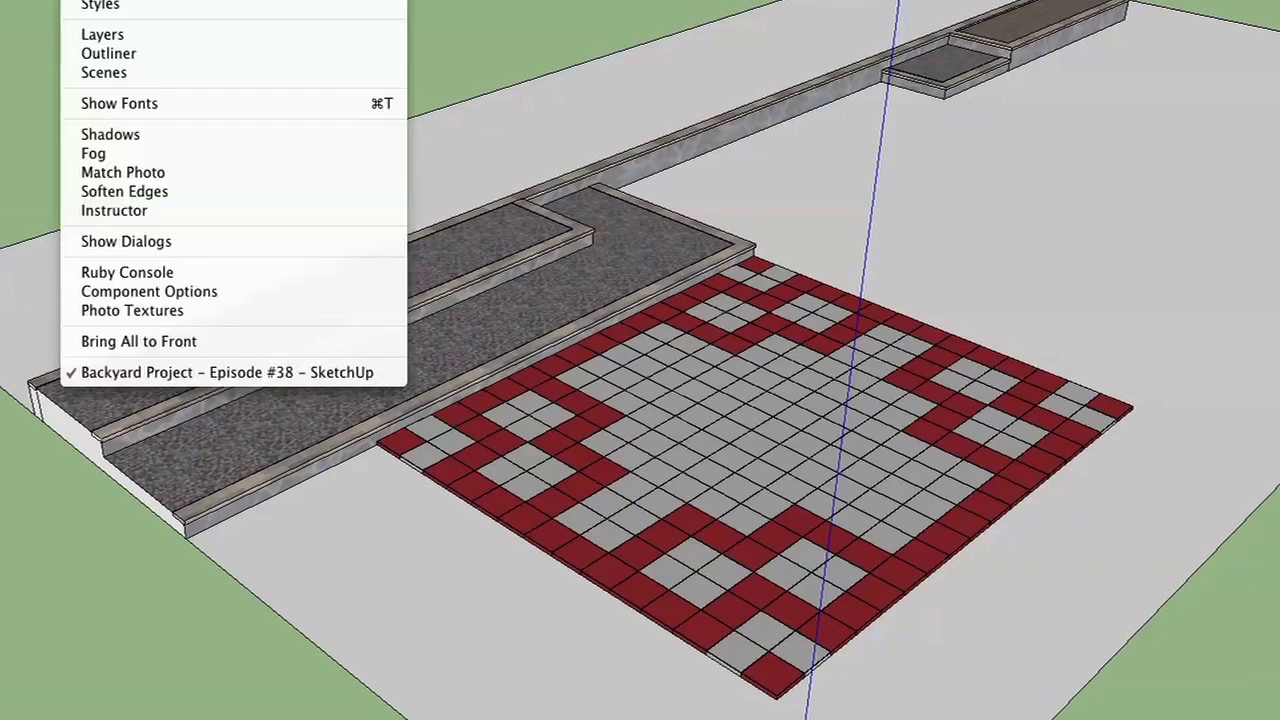
{"action": "left_click", "coordinate": [138, 38]}
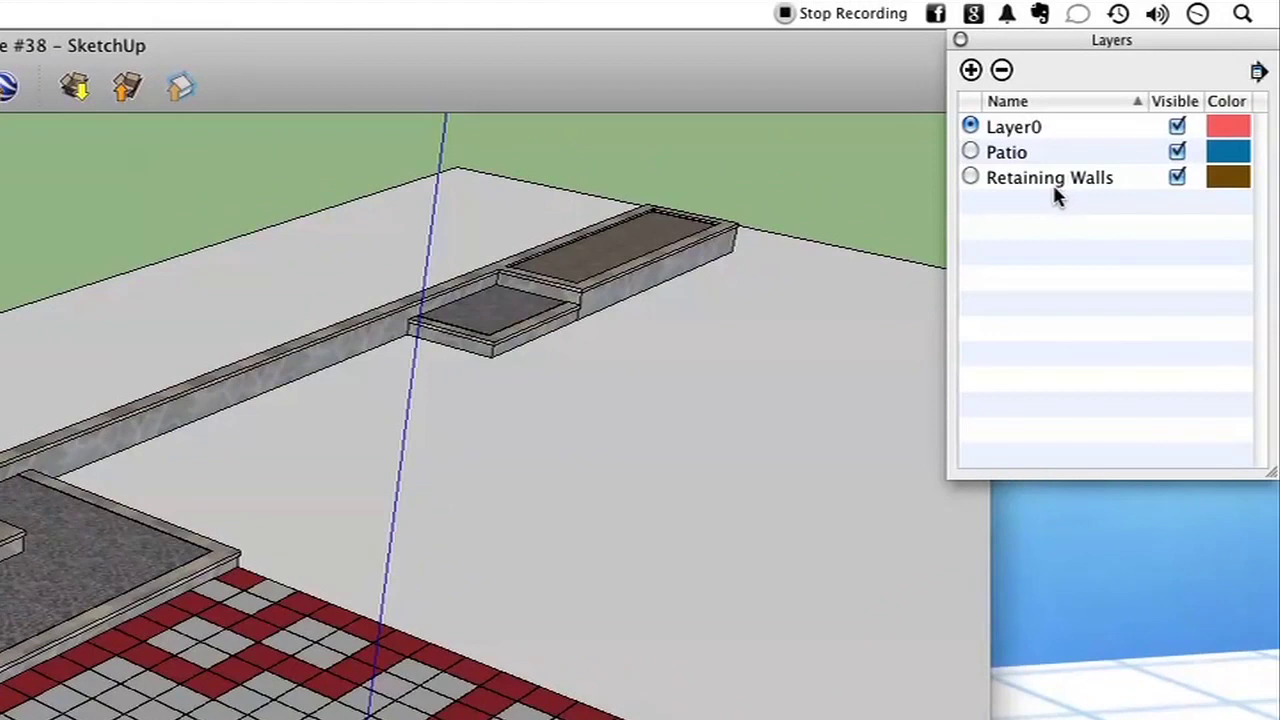
{"action": "left_click", "coordinate": [970, 178]}
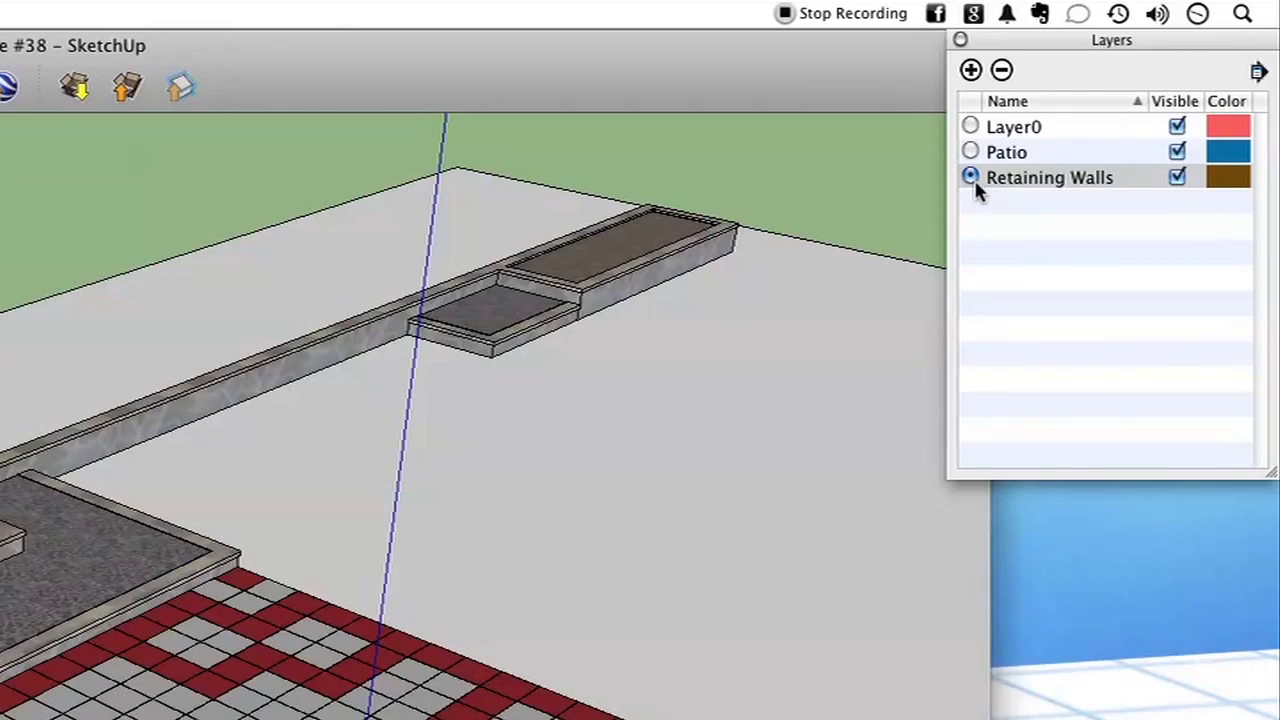
{"action": "left_click", "coordinate": [970, 127]}
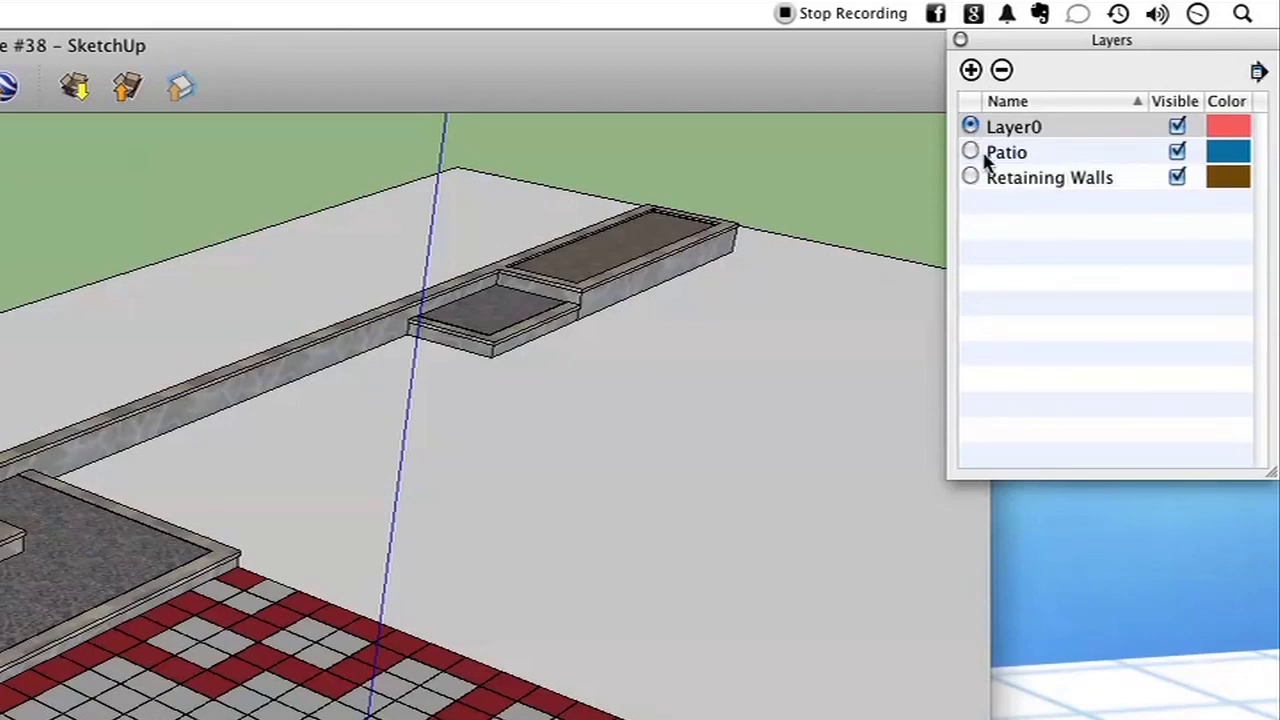
{"action": "left_click", "coordinate": [1177, 179]}
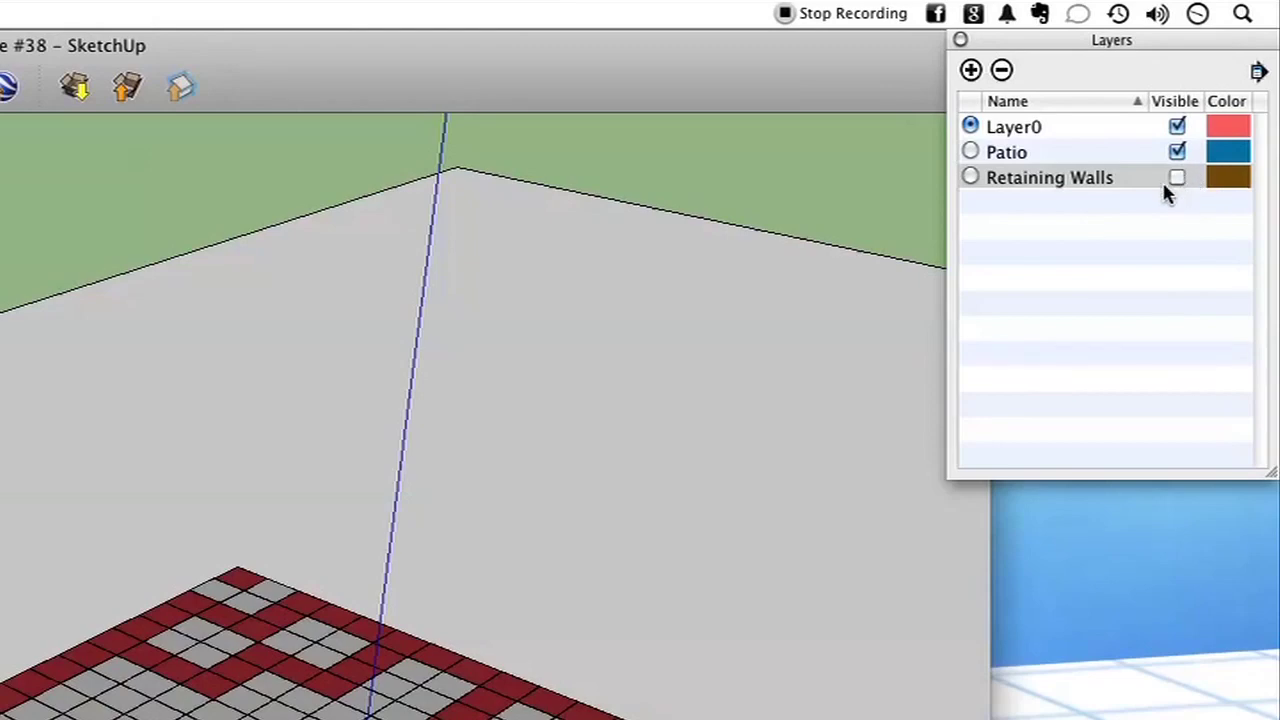
{"action": "left_click", "coordinate": [1177, 177]}
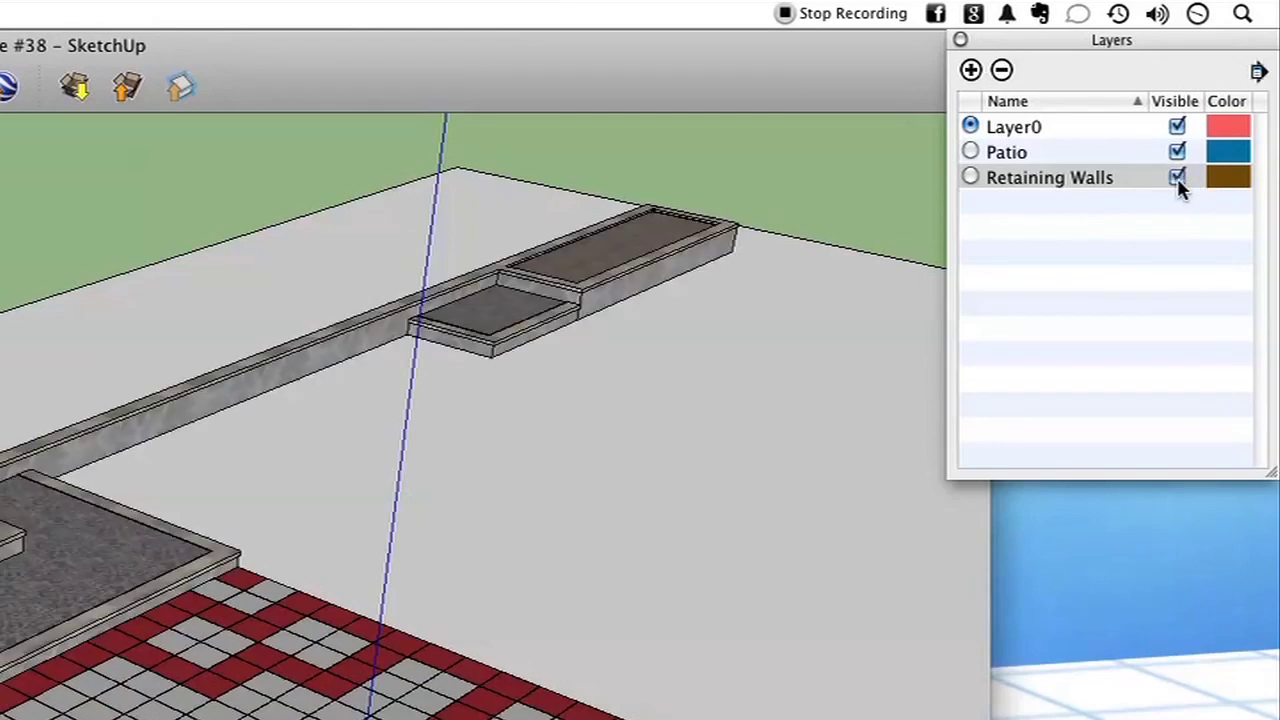
{"action": "mouse_move", "coordinate": [946, 174]}
{"action": "middle_mouse_down"}
{"action": "mouse_move", "coordinate": [920, 157]}
{"action": "mouse_move", "coordinate": [688, 283]}
{"action": "mouse_move", "coordinate": [222, 385]}
{"action": "middle_mouse_up"}
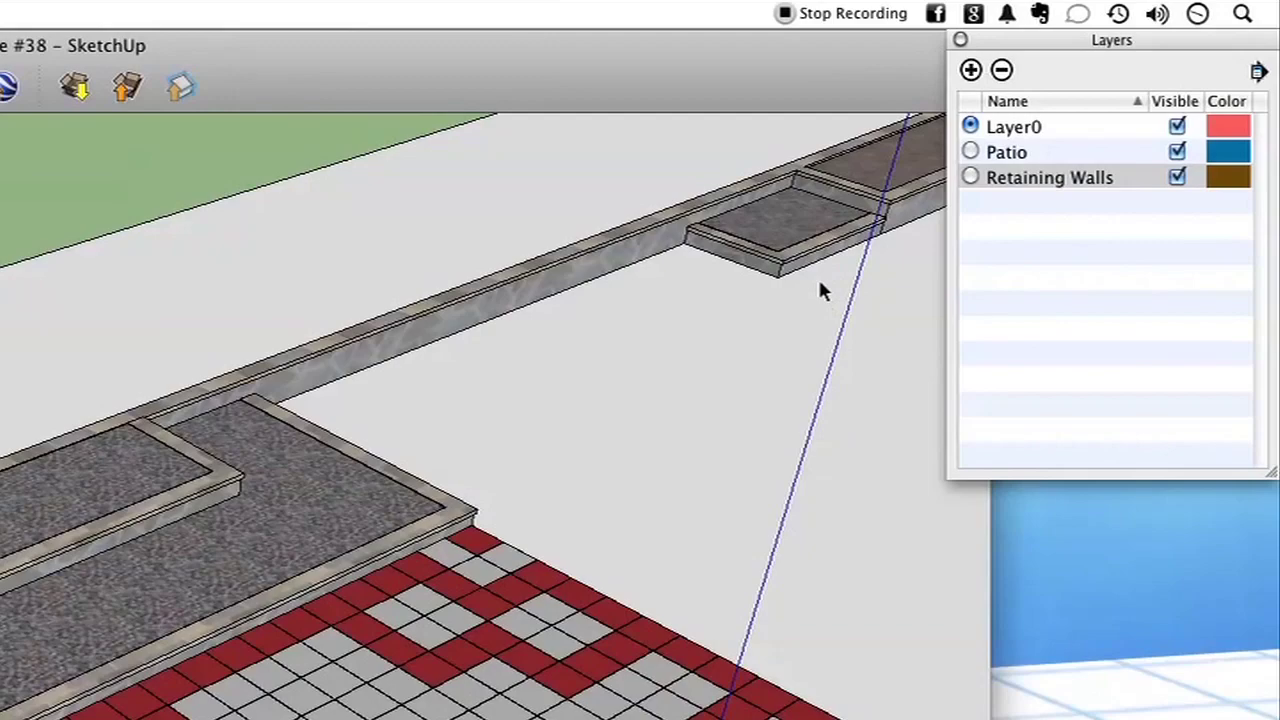
{"action": "left_click", "coordinate": [960, 42]}
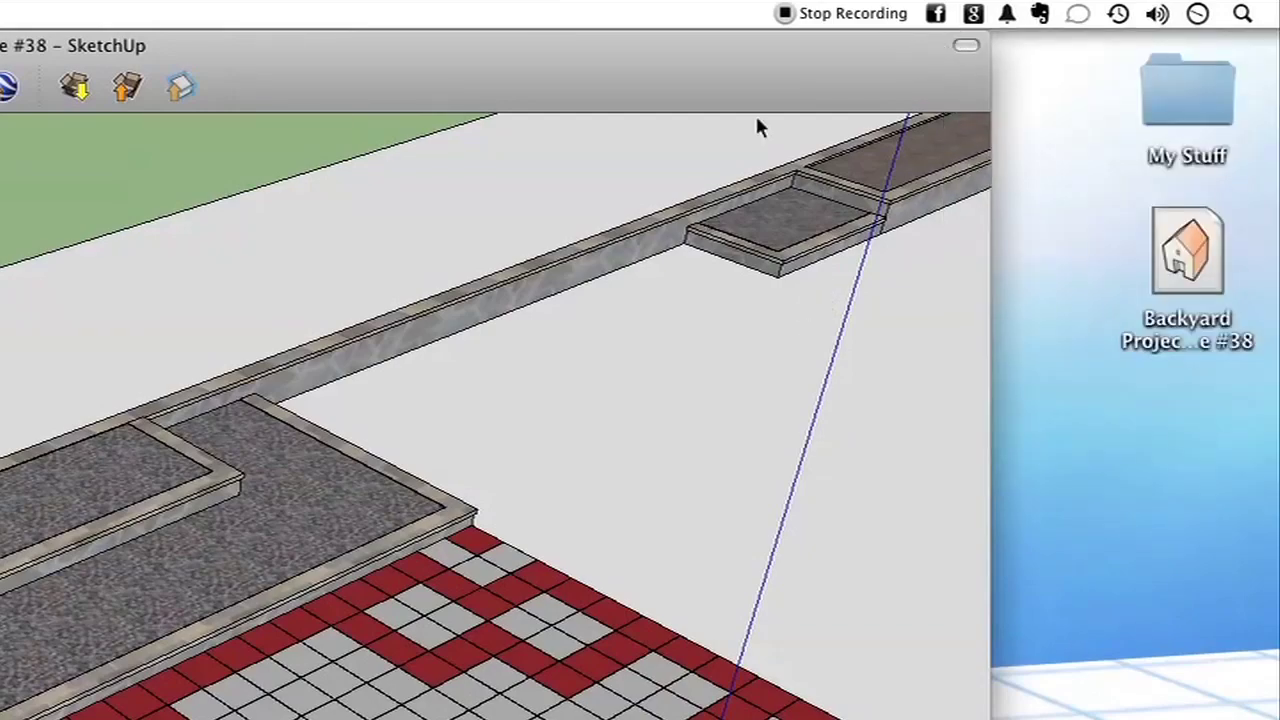